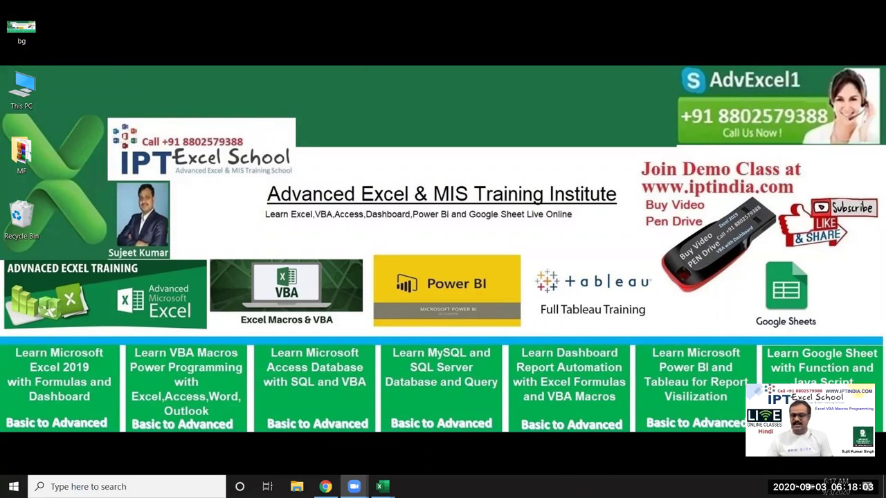
In Book4, delete the Sep-20 sheet and confirm the permanent deletion
{"action": "mouse_move", "coordinate": [381, 487]}
{"action": "left_click", "coordinate": [360, 457]}
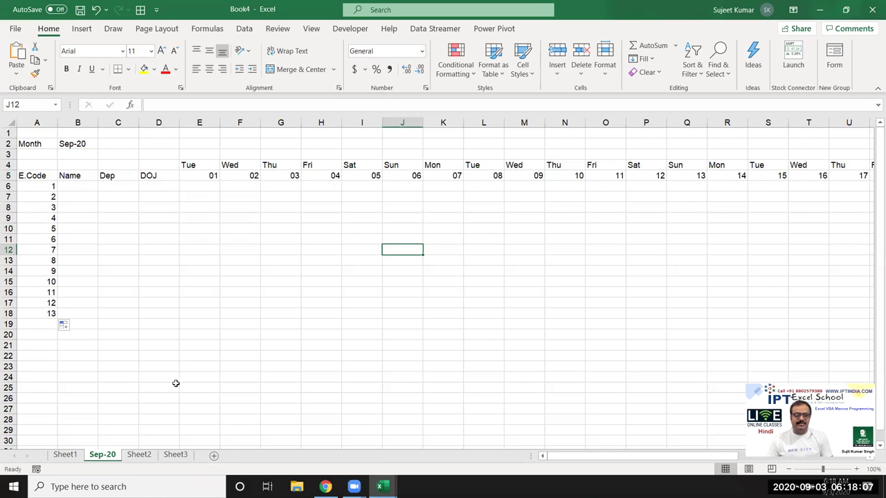
{"action": "right_click", "coordinate": [109, 455]}
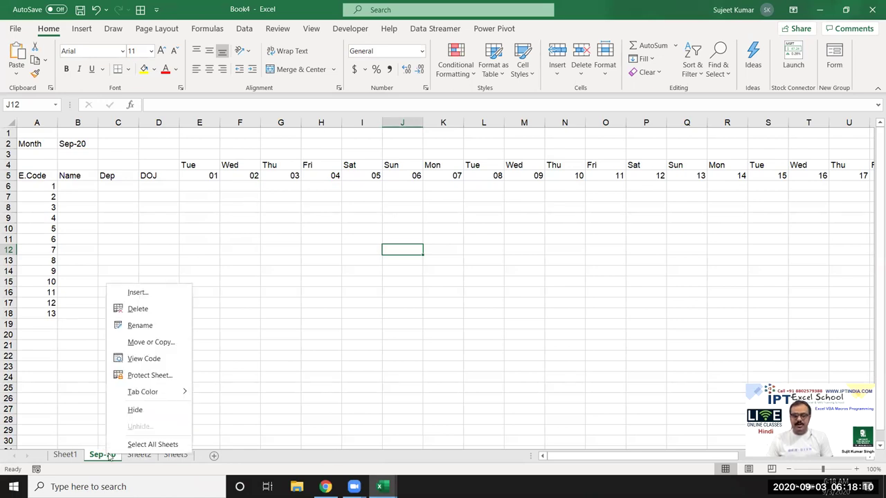
{"action": "left_click", "coordinate": [136, 309]}
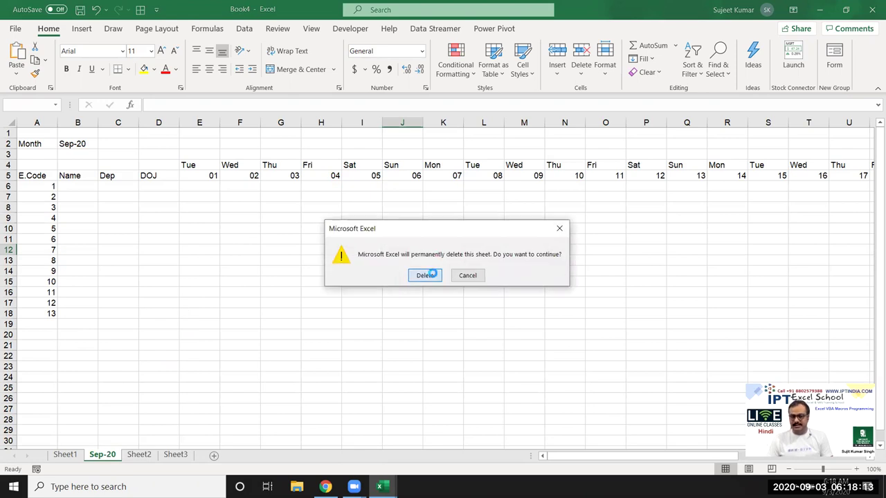
{"action": "left_click", "coordinate": [427, 274]}
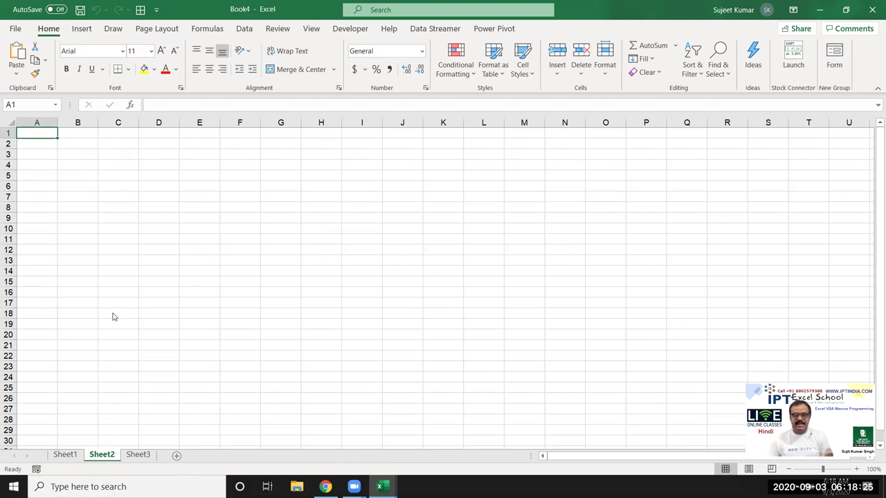
Open the att macro's code in the VBA editor, select it, then return to Excel
{"action": "left_click", "coordinate": [361, 29]}
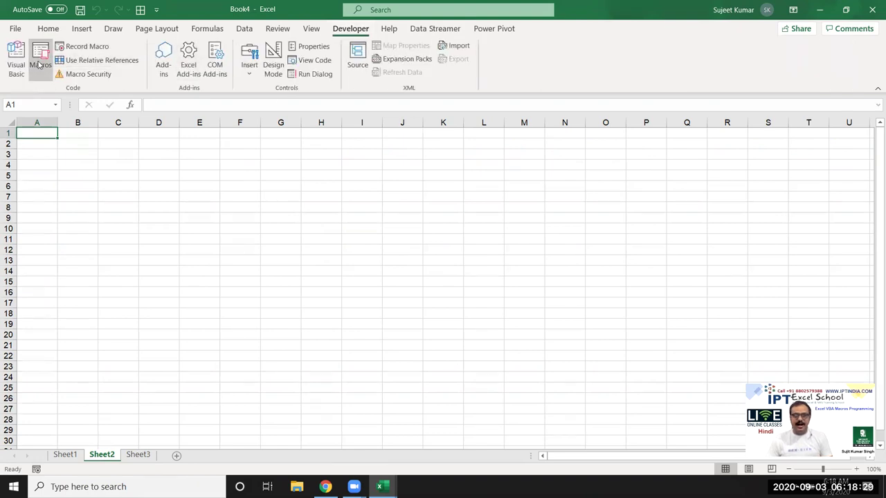
{"action": "left_click", "coordinate": [40, 64]}
{"action": "left_click", "coordinate": [448, 186]}
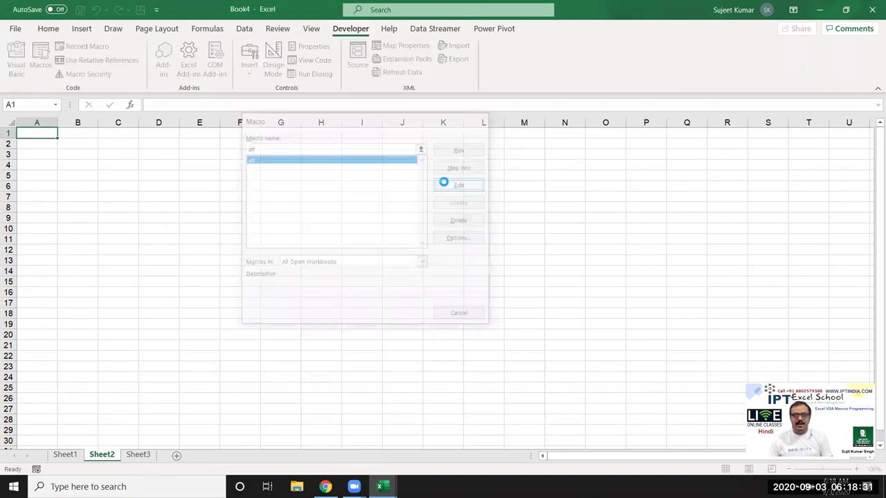
{"action": "left_click_drag", "start_coordinate": [207, 284], "coordinate": [163, 38]}
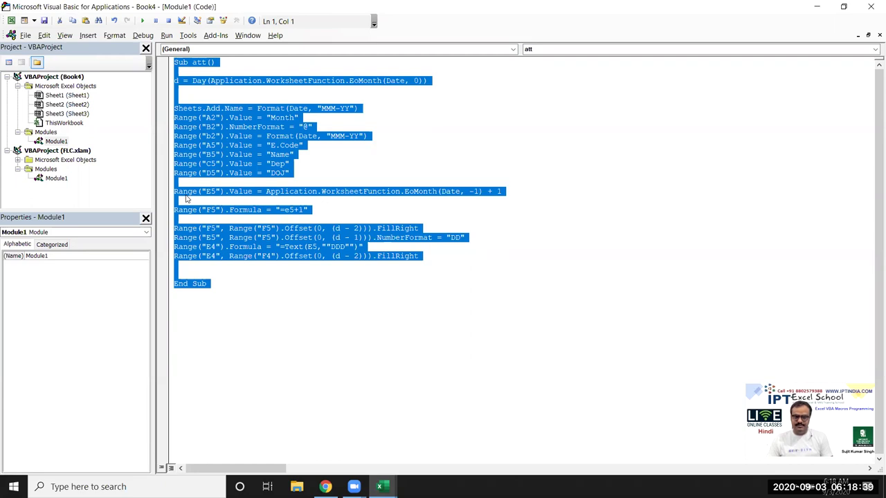
{"action": "left_click", "coordinate": [185, 199]}
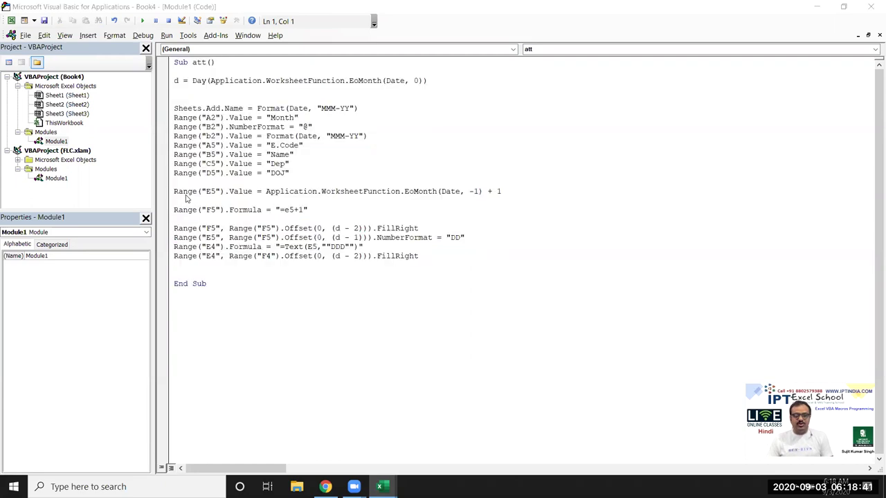
{"action": "key", "text": "alt+F11"}
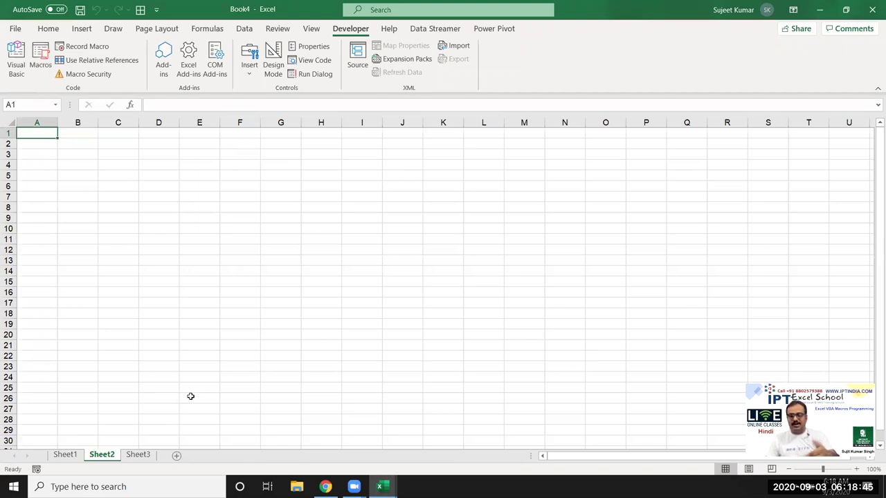
Start recording a new macro and enter Month in A3 and 'Sep-20 in B3
{"action": "left_click", "coordinate": [37, 470]}
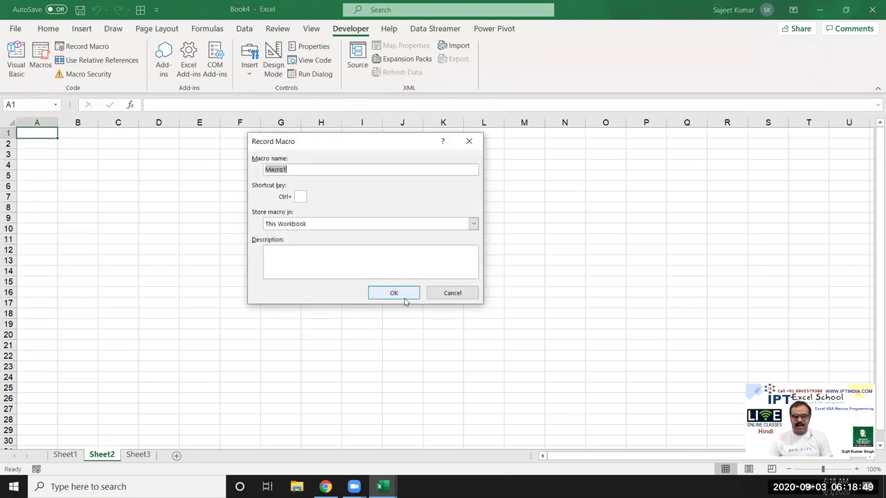
{"action": "left_click", "coordinate": [405, 298]}
{"action": "left_click", "coordinate": [38, 174]}
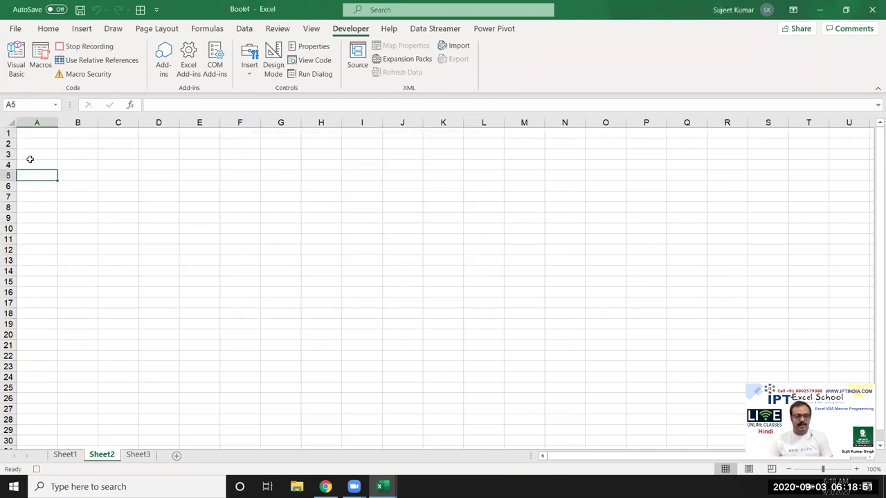
{"action": "left_click", "coordinate": [27, 153]}
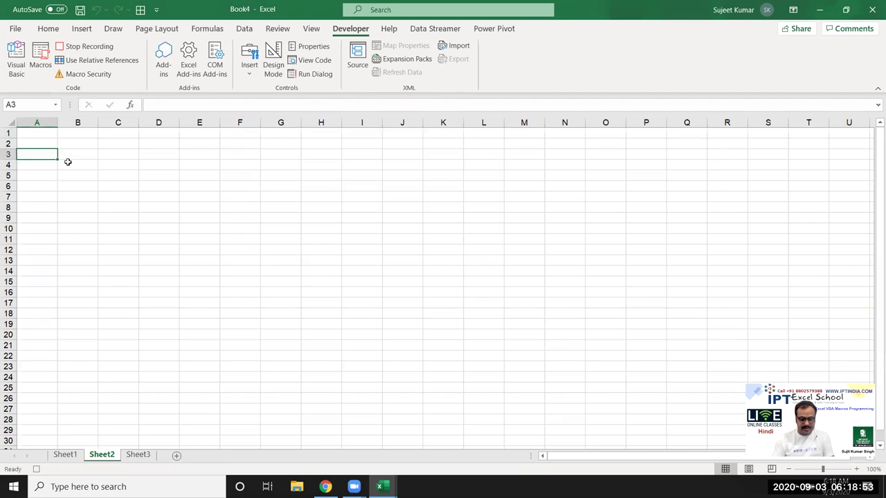
{"action": "type", "text": "Month"}
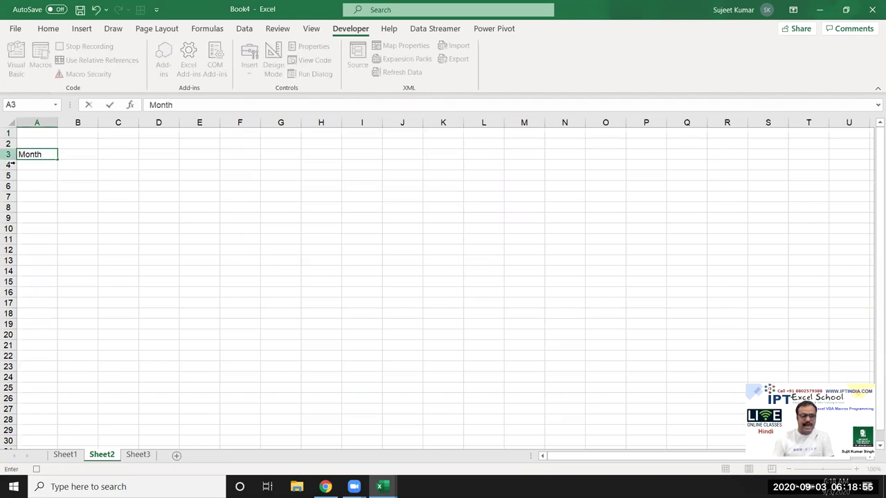
{"action": "left_click", "coordinate": [38, 179]}
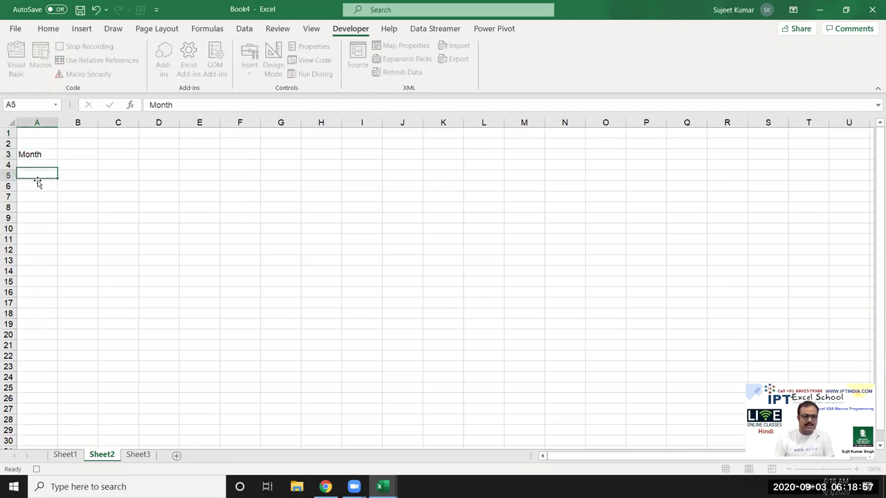
{"action": "left_click", "coordinate": [87, 153]}
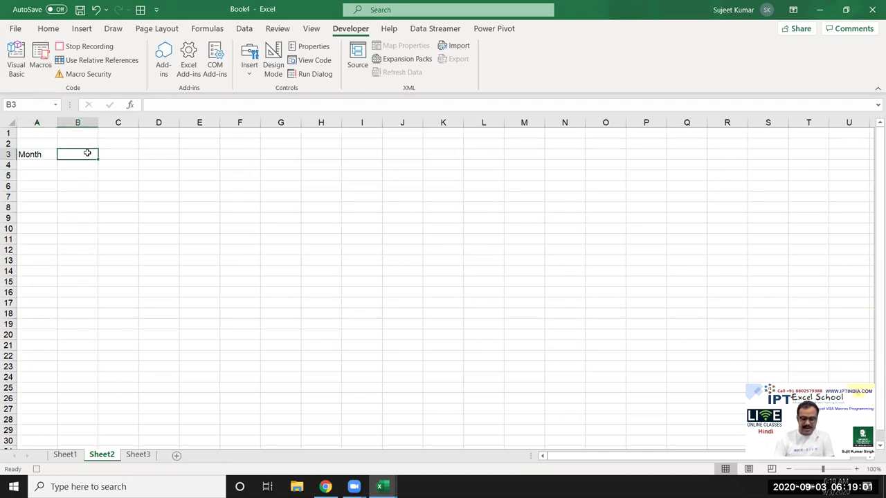
{"action": "type", "text": "'Sep-20"}
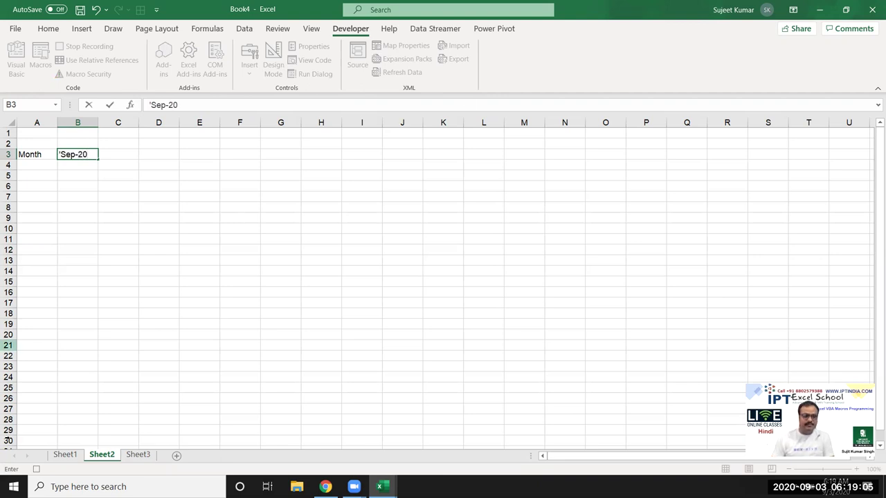
{"action": "left_click", "coordinate": [27, 184]}
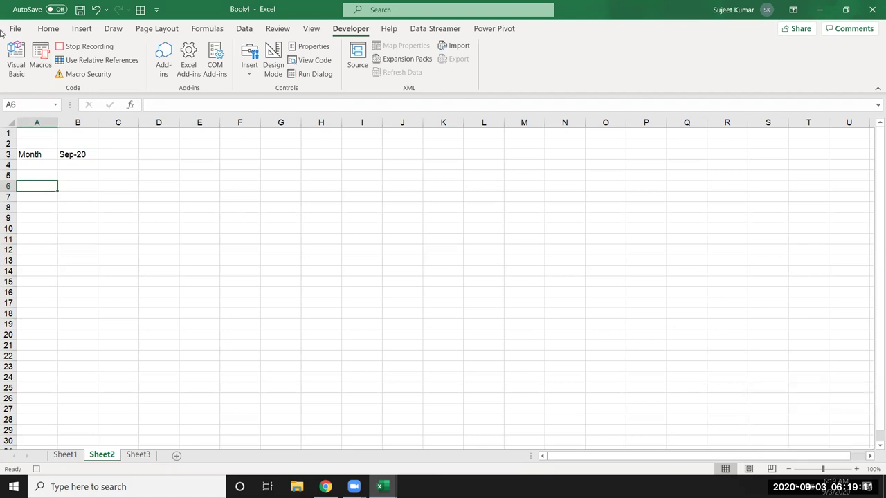
Enter headers E.Code, Name, Dep, DOJ and the date 1-Sep across A6:E6
{"action": "left_click", "coordinate": [45, 185]}
{"action": "type", "text": "E.Code"}
{"action": "key", "text": "Tab"}
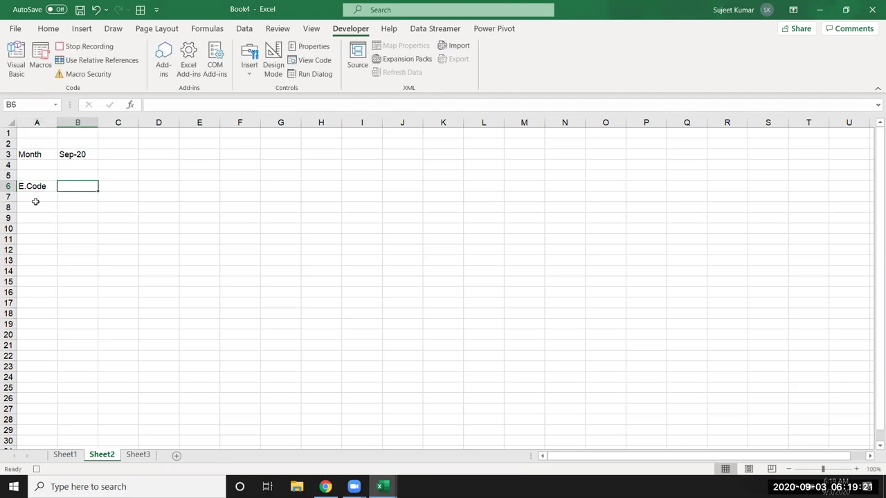
{"action": "type", "text": "Name"}
{"action": "key", "text": "Tab"}
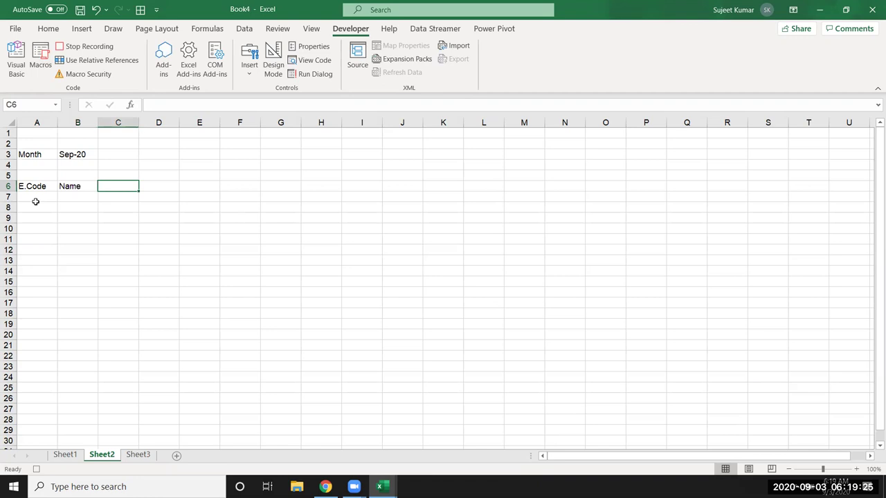
{"action": "type", "text": "D"}
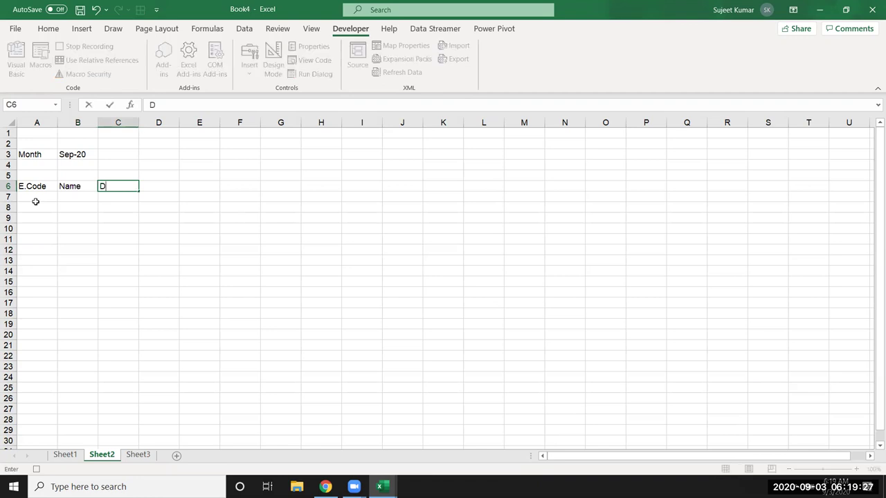
{"action": "type", "text": "ep"}
{"action": "key", "text": "Tab"}
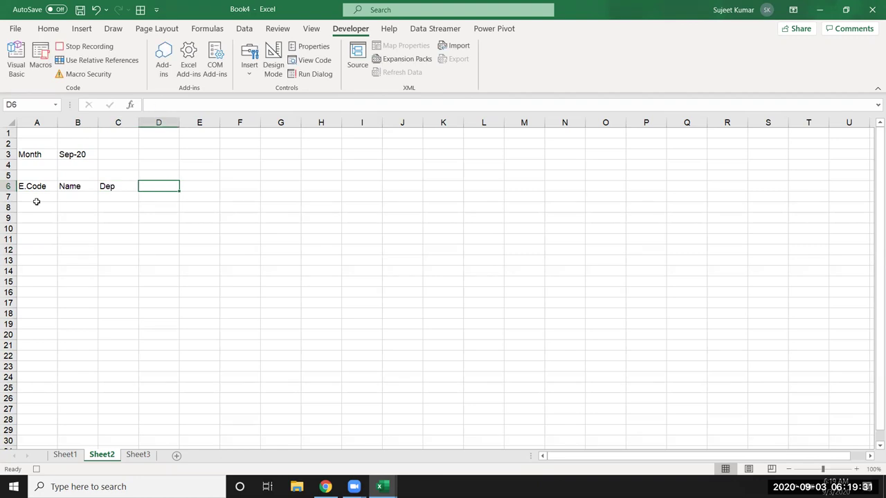
{"action": "type", "text": "DOJ"}
{"action": "key", "text": "Tab"}
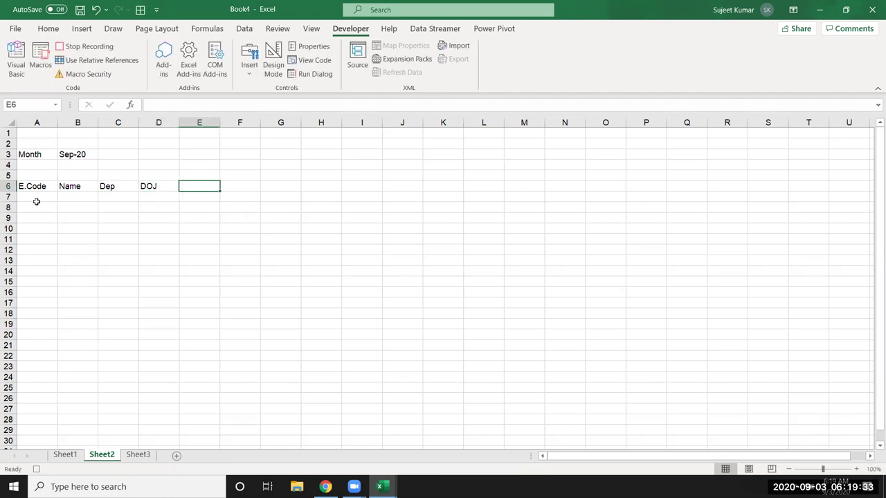
{"action": "type", "text": "9/"}
{"action": "key", "text": "Return"}
Fill row 6 with September dates using =E6+1 from F6 through 30-Sep
{"action": "key", "text": "Up"}
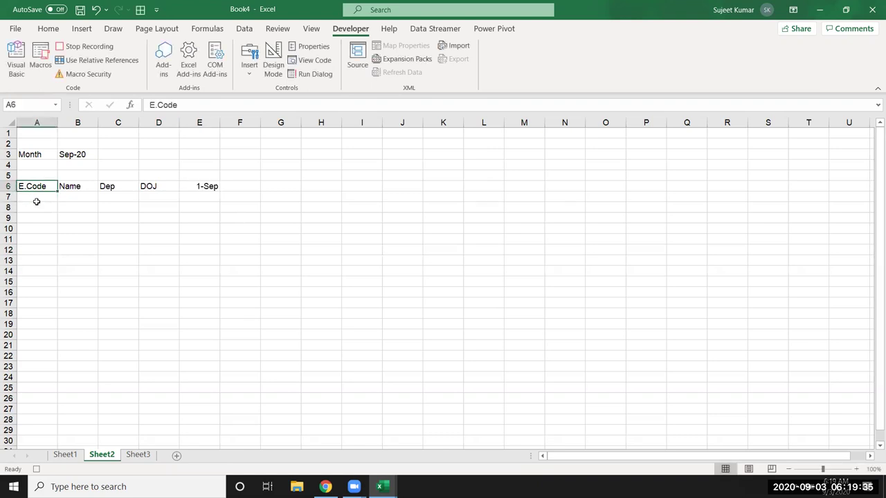
{"action": "key", "text": "Right"}
{"action": "key", "text": "Right"}
{"action": "key", "text": "Right"}
{"action": "key", "text": "Right"}
{"action": "key", "text": "Right"}
{"action": "type", "text": "="}
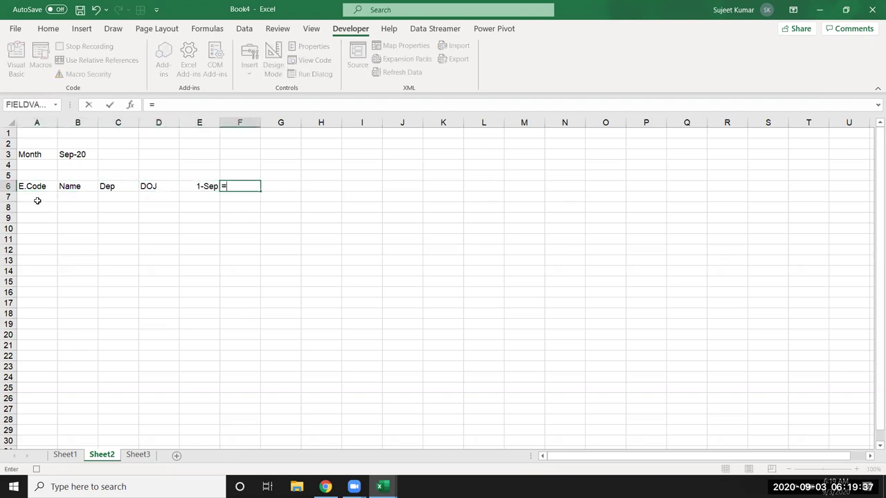
{"action": "type", "text": "E6+1"}
{"action": "key", "text": "Return"}
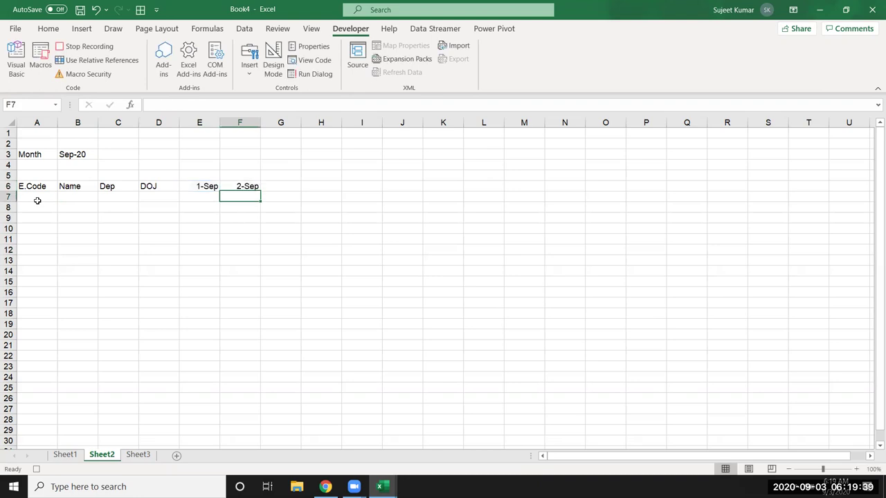
{"action": "left_click_drag", "start_coordinate": [241, 186], "coordinate": [874, 194]}
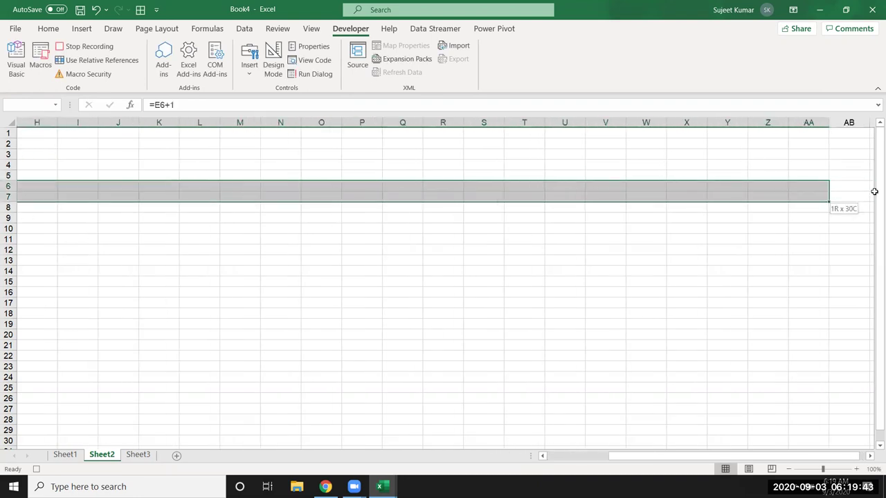
{"action": "mouse_move", "coordinate": [874, 194]}
{"action": "left_mouse_down"}
{"action": "mouse_move", "coordinate": [282, 188]}
{"action": "mouse_move", "coordinate": [423, 187]}
{"action": "mouse_move", "coordinate": [409, 186]}
{"action": "left_mouse_up"}
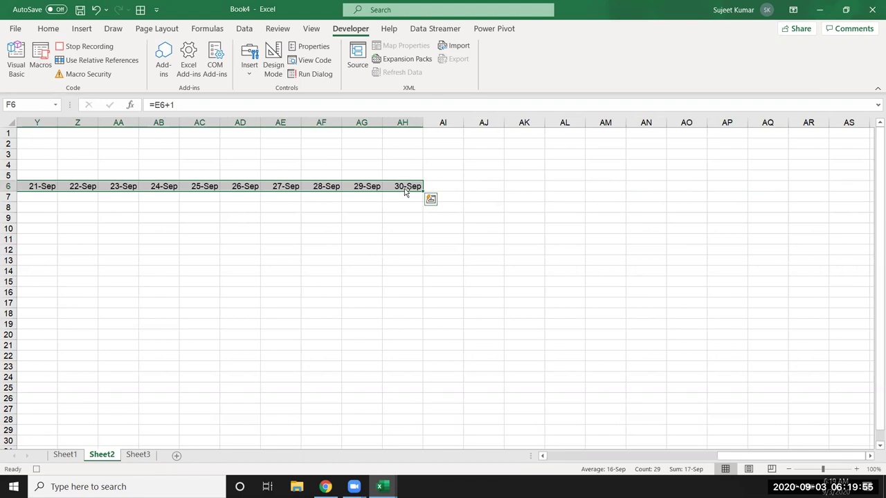
{"action": "key", "text": "Home"}
{"action": "key", "text": "Right"}
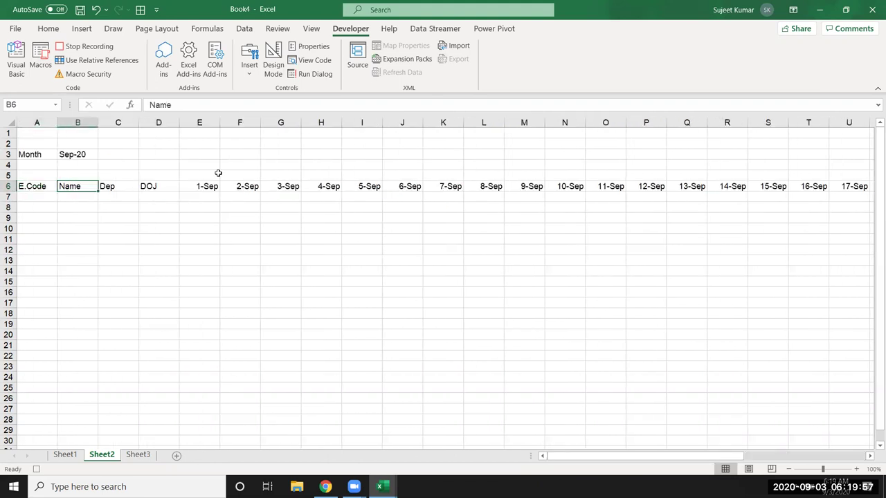
Enter =TEXT(E6,"DDD") in E5 and fill it right across row 5 to 30-Sep
{"action": "left_click", "coordinate": [218, 173]}
{"action": "type", "text": "="}
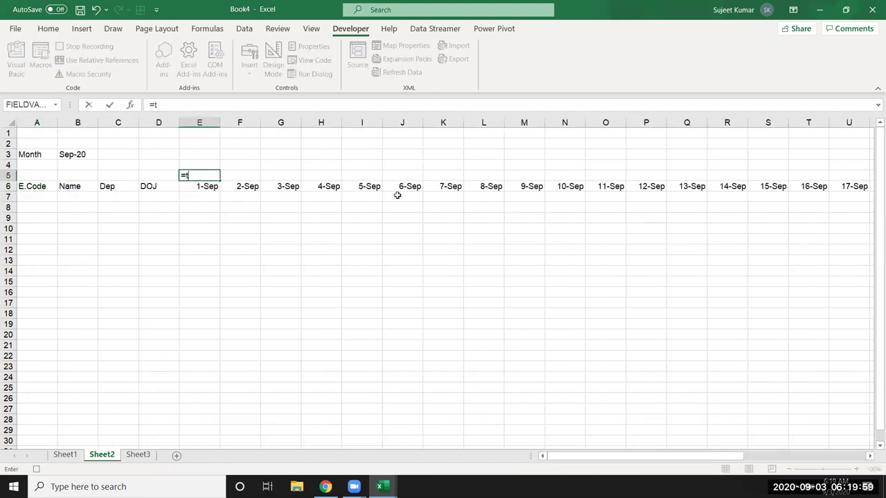
{"action": "type", "text": "te"}
{"action": "key", "text": "Tab"}
{"action": "key", "text": "Down"}
{"action": "type", "text": ","}
{"action": "type", "text": "DDD"}
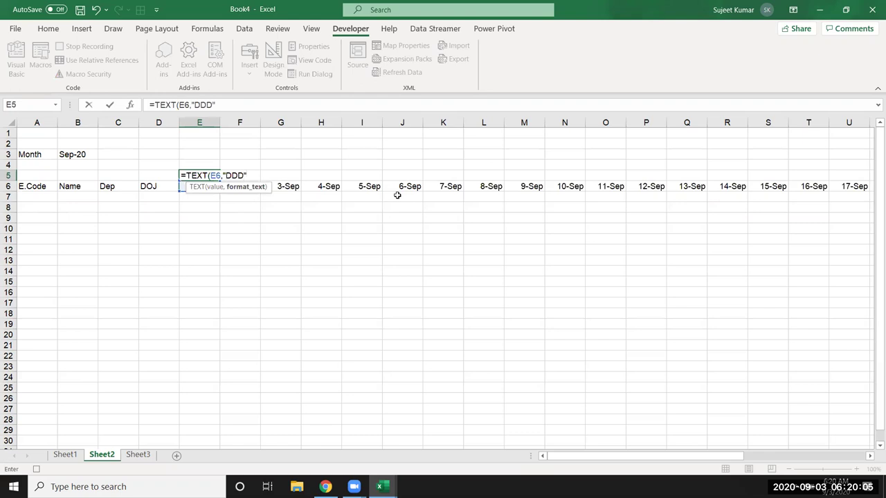
{"action": "type", "text": ")"}
{"action": "key", "text": "Return"}
{"action": "key", "text": "ctrl+Right"}
{"action": "key", "text": "Up"}
{"action": "key", "text": "ctrl+shift+Left"}
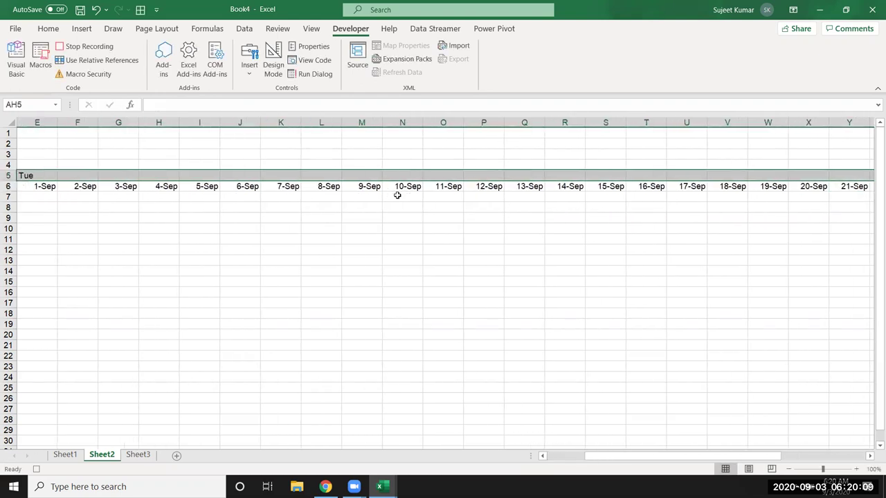
{"action": "key", "text": "ctrl+r"}
{"action": "key", "text": "ctrl+Left"}
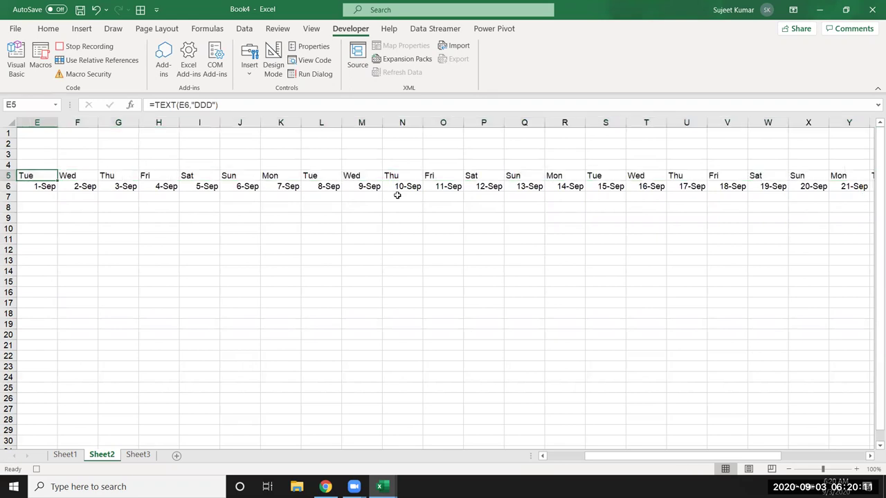
{"action": "key", "text": "Home"}
{"action": "key", "text": "Down"}
{"action": "key", "text": "Down"}
Number E.Codes 1–11 in A7:A17 and fill employee names down B7:B17
{"action": "type", "text": "1 2 3"}
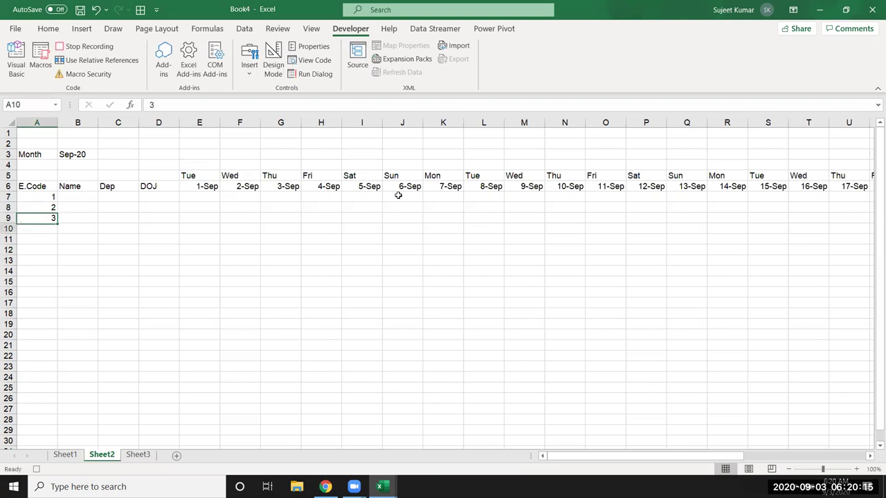
{"action": "left_click_drag", "start_coordinate": [50, 209], "coordinate": [51, 304]}
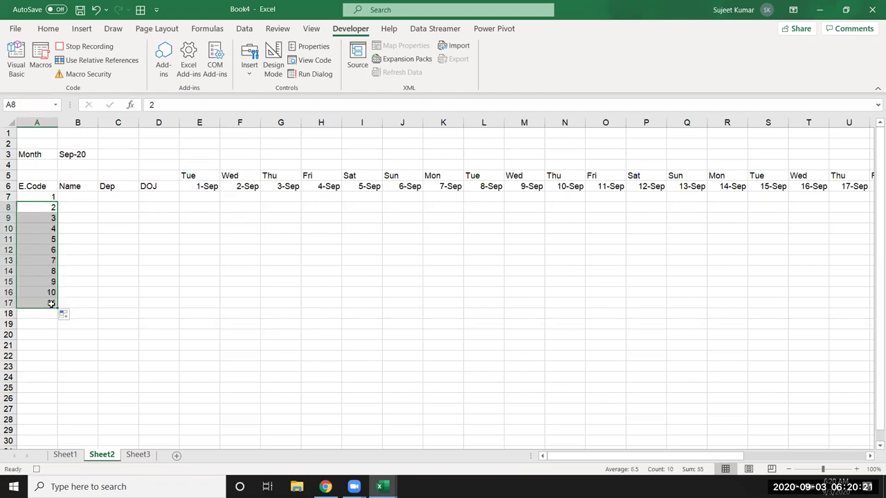
{"action": "left_click", "coordinate": [78, 197]}
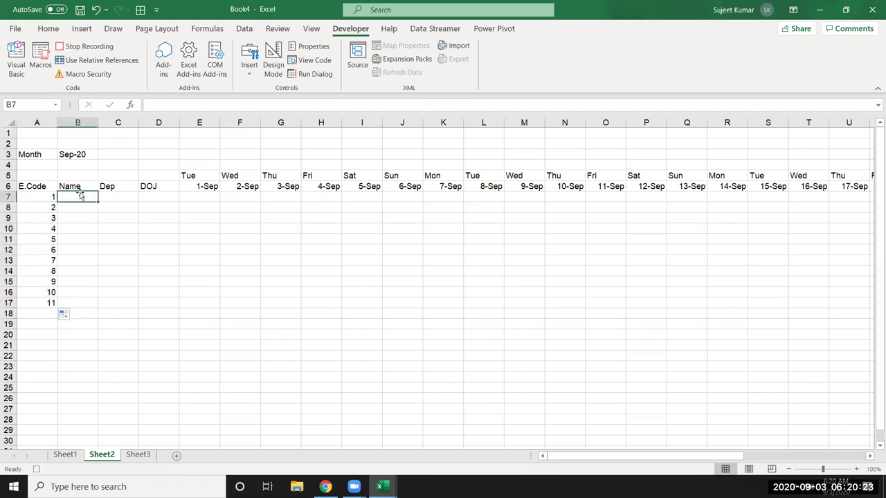
{"action": "type", "text": "Puja"}
{"action": "key", "text": "Return"}
{"action": "left_click", "coordinate": [93, 198]}
{"action": "double_click", "coordinate": [99, 201]}
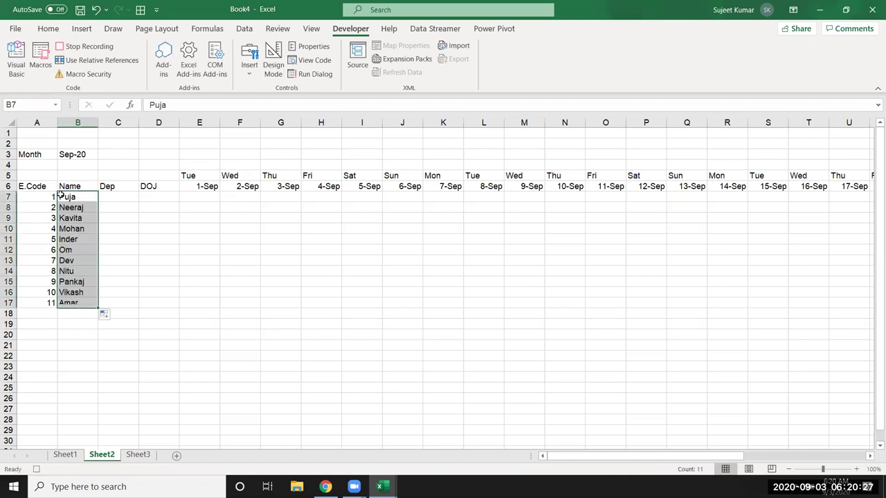
{"action": "left_click", "coordinate": [31, 183]}
{"action": "left_click_drag", "start_coordinate": [31, 175], "coordinate": [199, 176]}
Apply All Borders to the attendance table A5:AH17
{"action": "key", "text": "ctrl+shift+Right"}
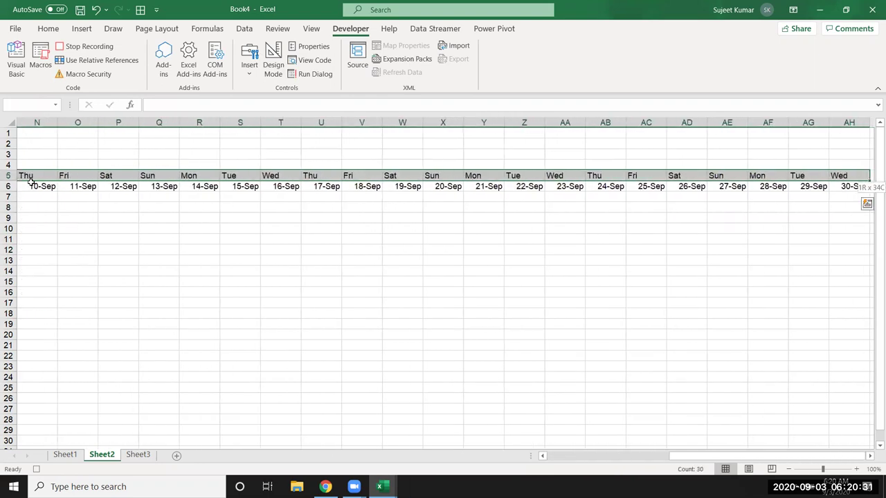
{"action": "key", "text": "ctrl+shift+Down"}
{"action": "key", "text": "ctrl+shift+Down"}
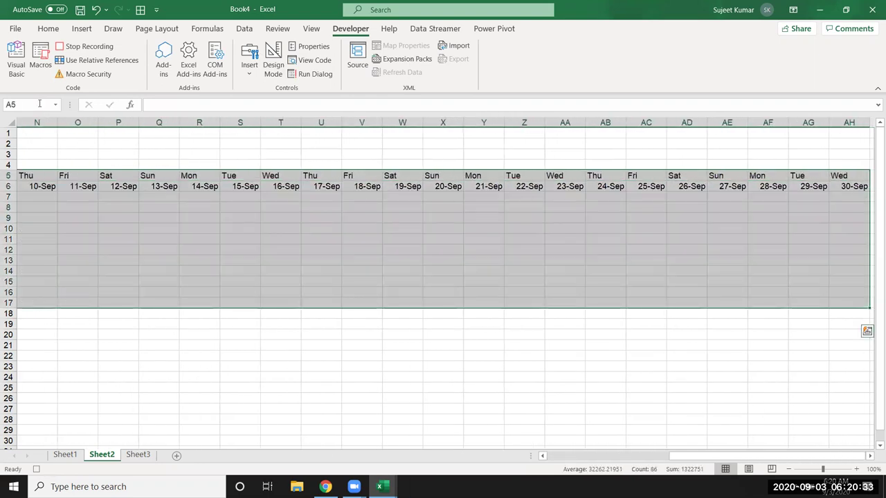
{"action": "left_click", "coordinate": [47, 30]}
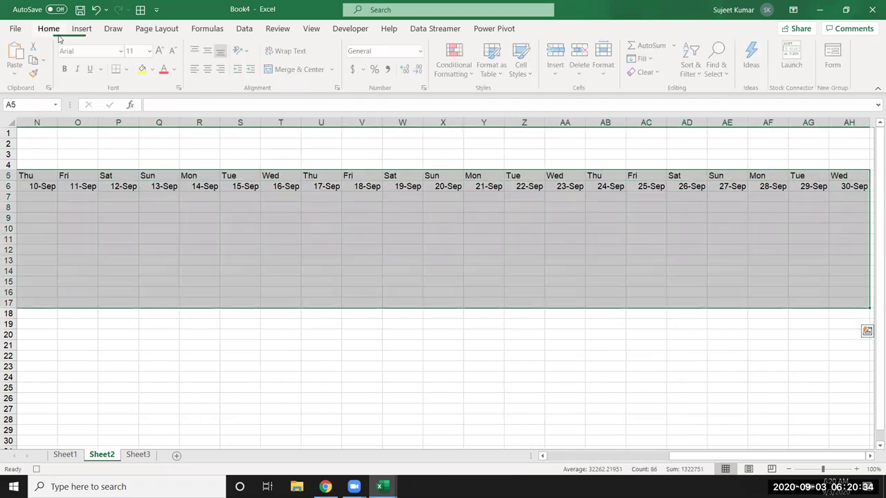
{"action": "left_click", "coordinate": [128, 74]}
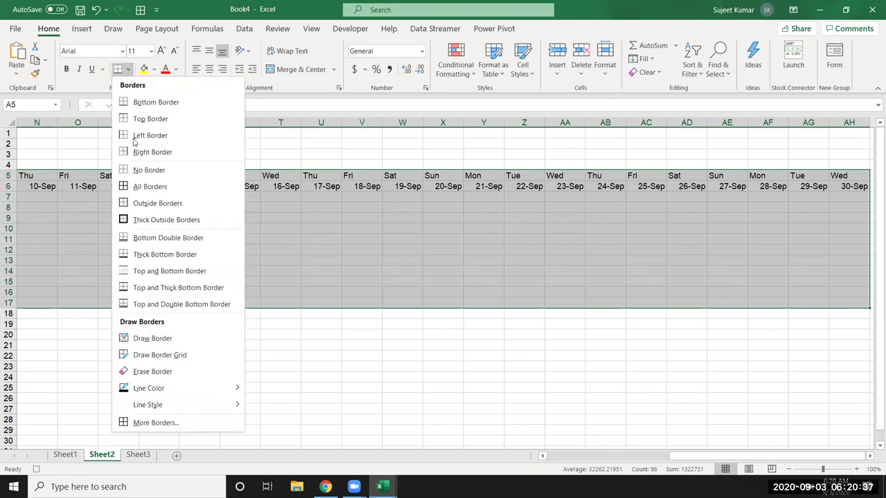
{"action": "left_click", "coordinate": [137, 186]}
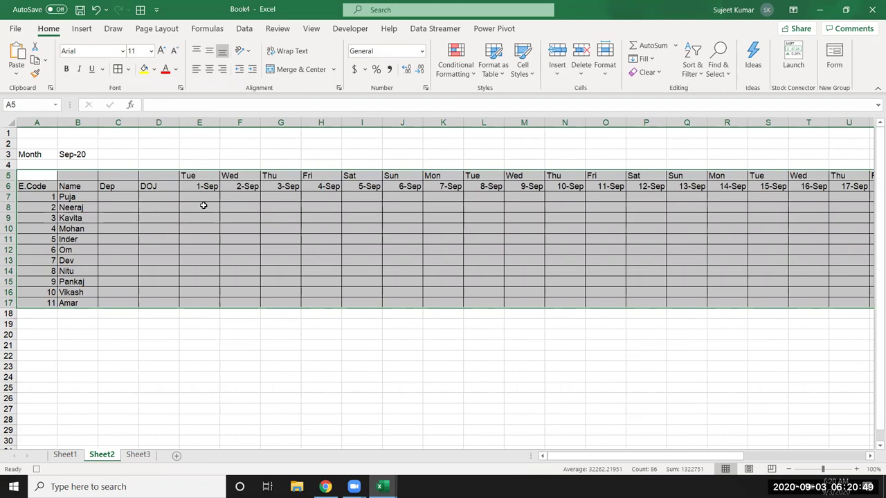
{"action": "left_click", "coordinate": [200, 197]}
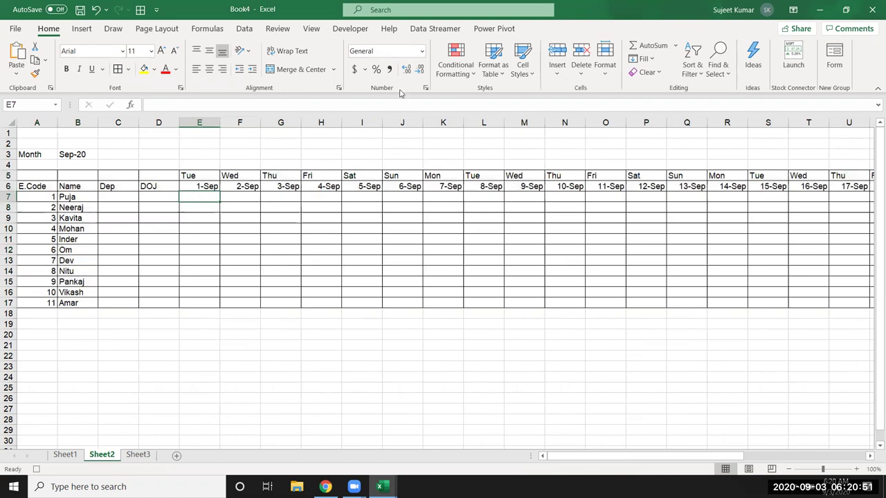
{"action": "left_click", "coordinate": [456, 68]}
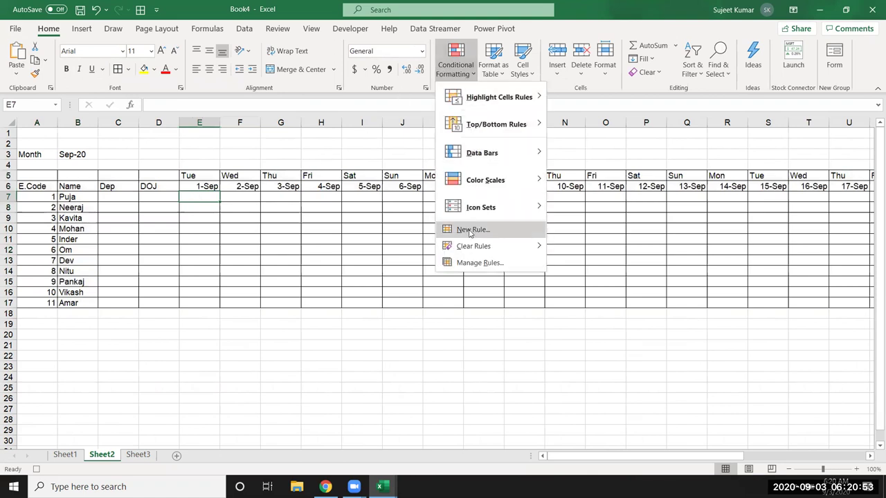
Create a formula-based rule for E7 using =OR(E$5="Sat",E$5="Sun")
{"action": "left_click", "coordinate": [471, 231]}
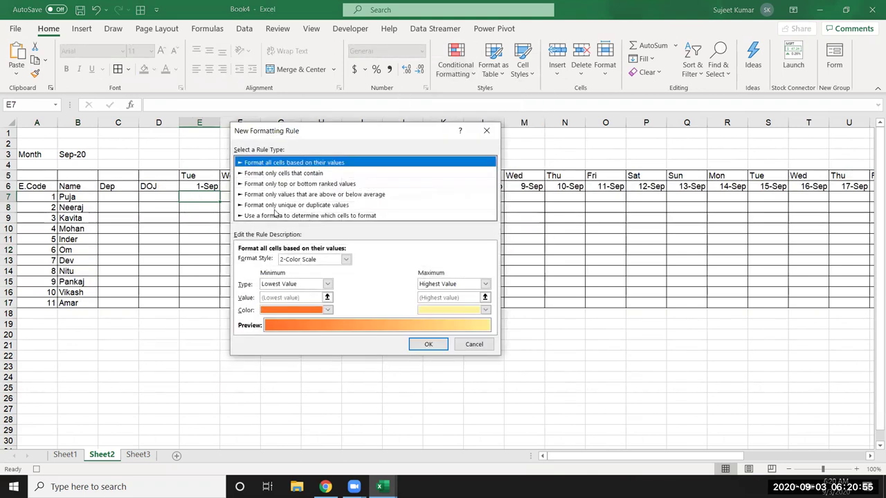
{"action": "left_click", "coordinate": [274, 215]}
{"action": "left_click_drag", "start_coordinate": [296, 138], "coordinate": [421, 165]}
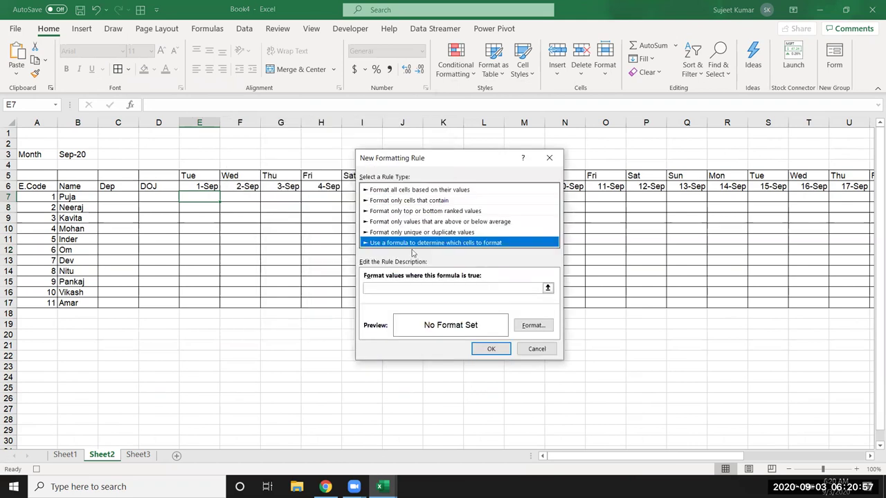
{"action": "left_click", "coordinate": [422, 287]}
{"action": "type", "text": "="}
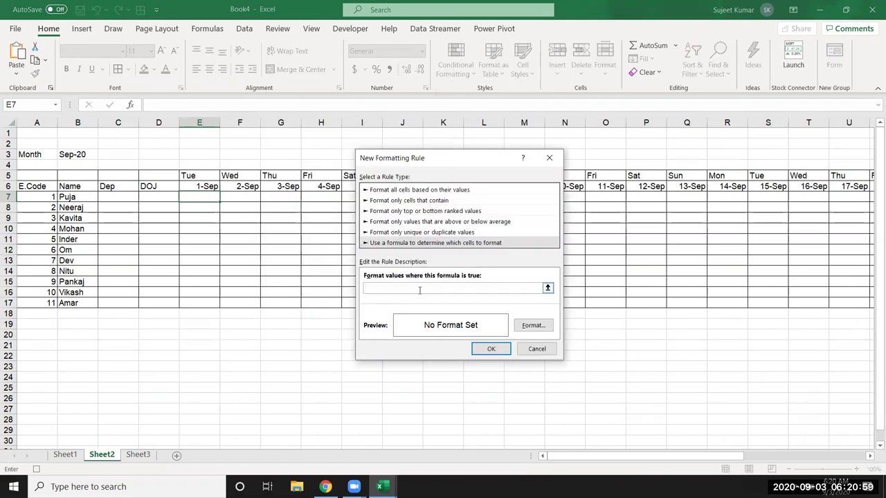
{"action": "type", "text": "O"}
{"action": "left_click", "coordinate": [201, 176]}
{"action": "type", "text": "="}
{"action": "key", "text": "BackSpace"}
{"action": "key", "text": "BackSpace"}
{"action": "key", "text": "BackSpace"}
{"action": "type", "text": "Sat\","}
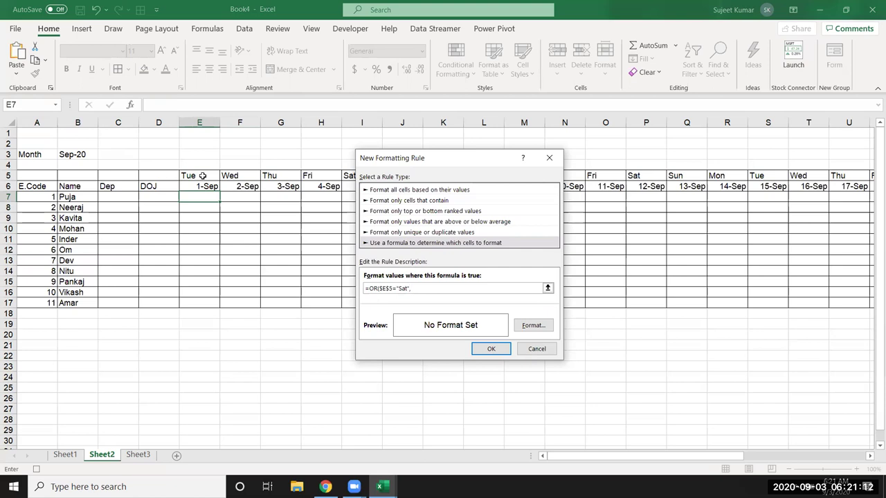
{"action": "left_click", "coordinate": [202, 176]}
{"action": "type", "text": "=\"Sun"}
{"action": "left_click", "coordinate": [390, 288]}
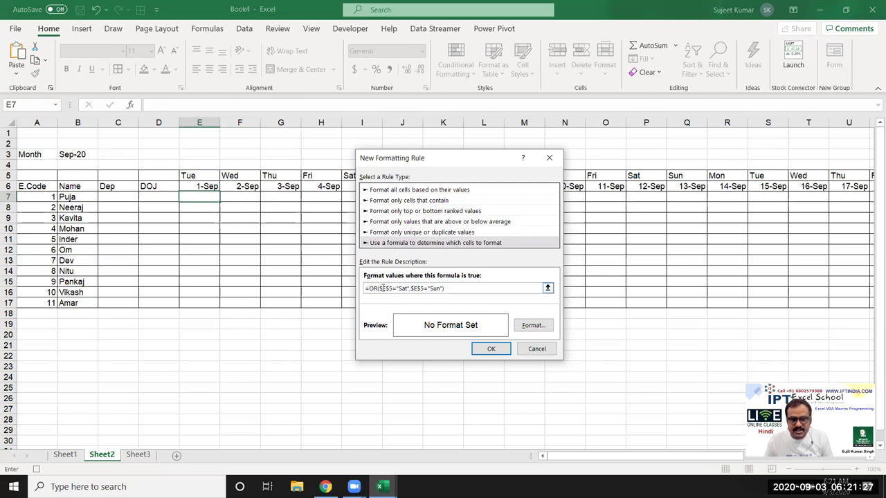
{"action": "key", "text": "F4"}
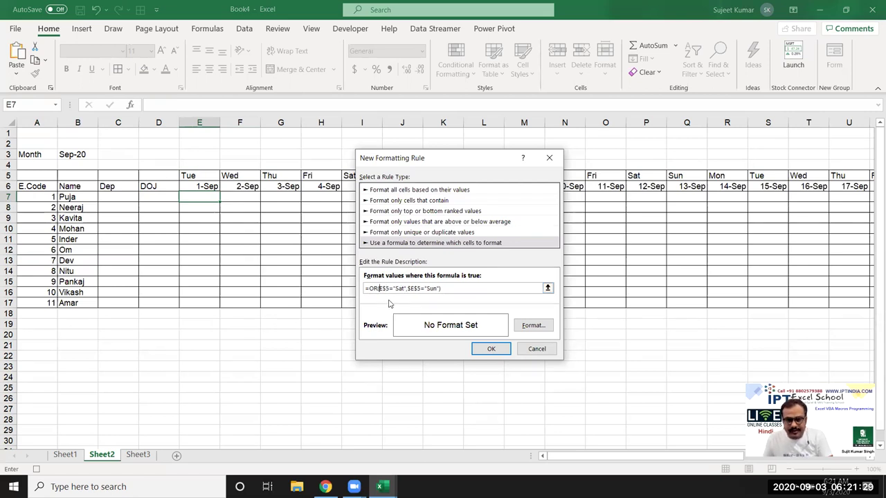
{"action": "left_click", "coordinate": [410, 288]}
{"action": "key", "text": "F4"}
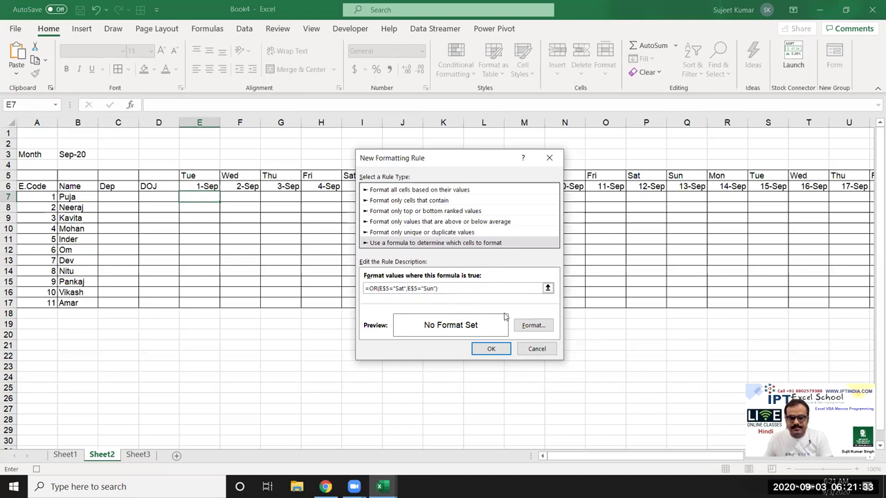
Give the weekend rule a yellow fill and save it
{"action": "left_click", "coordinate": [530, 328]}
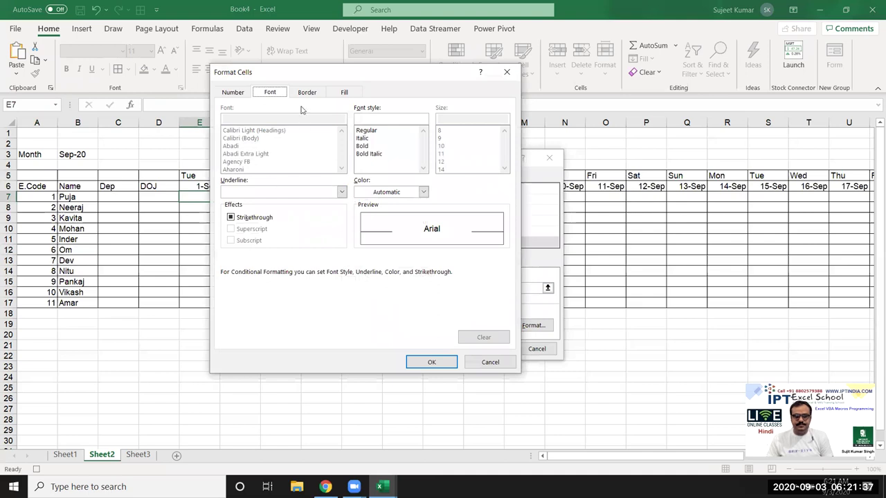
{"action": "left_click", "coordinate": [304, 93]}
{"action": "left_click", "coordinate": [343, 93]}
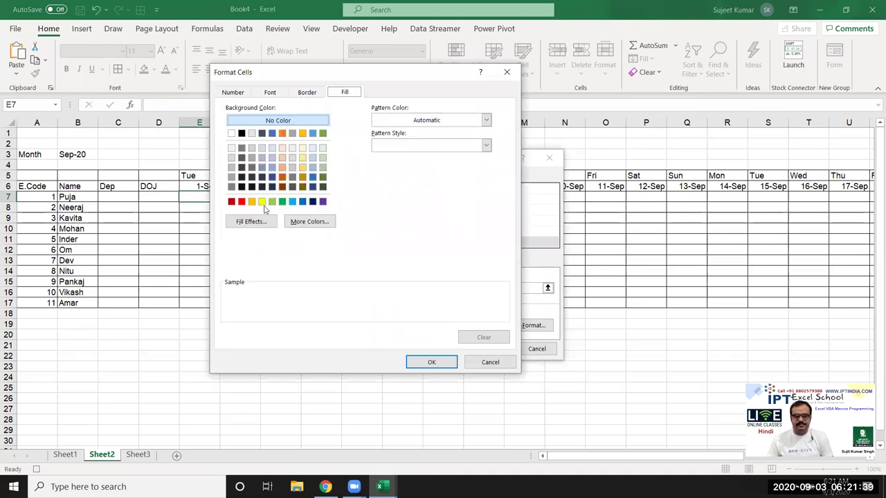
{"action": "left_click", "coordinate": [262, 202]}
{"action": "left_click", "coordinate": [444, 365]}
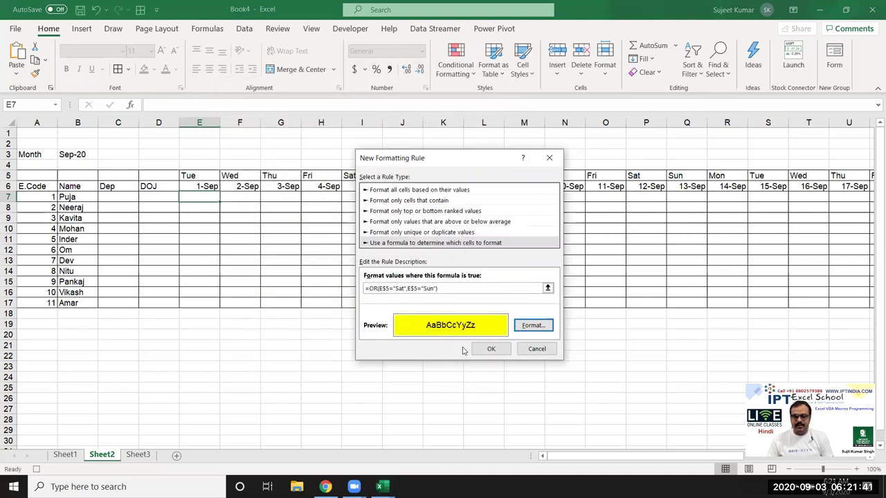
{"action": "left_click", "coordinate": [491, 348]}
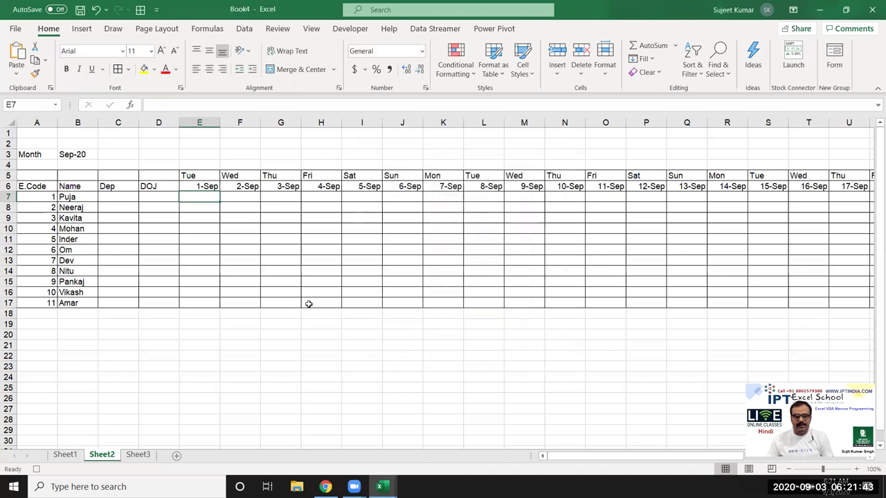
Copy E7's weekend formatting across E7:AH17 with Format Painter
{"action": "left_click", "coordinate": [36, 73]}
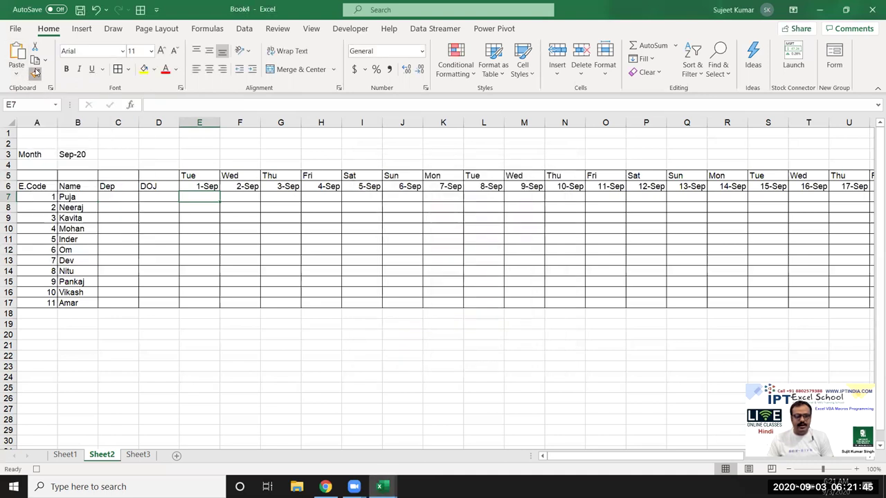
{"action": "mouse_move", "coordinate": [199, 197]}
{"action": "left_mouse_down"}
{"action": "mouse_move", "coordinate": [876, 307]}
{"action": "mouse_move", "coordinate": [875, 299]}
{"action": "mouse_move", "coordinate": [794, 297]}
{"action": "left_mouse_up"}
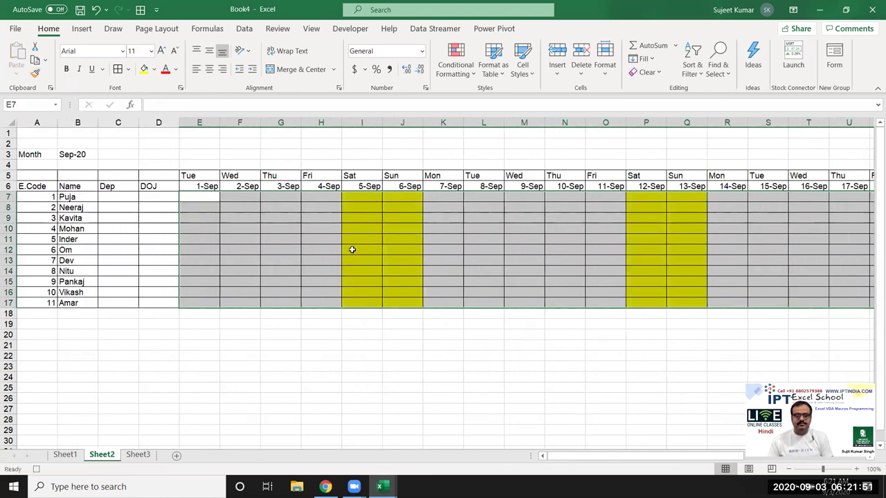
{"action": "left_click", "coordinate": [205, 199]}
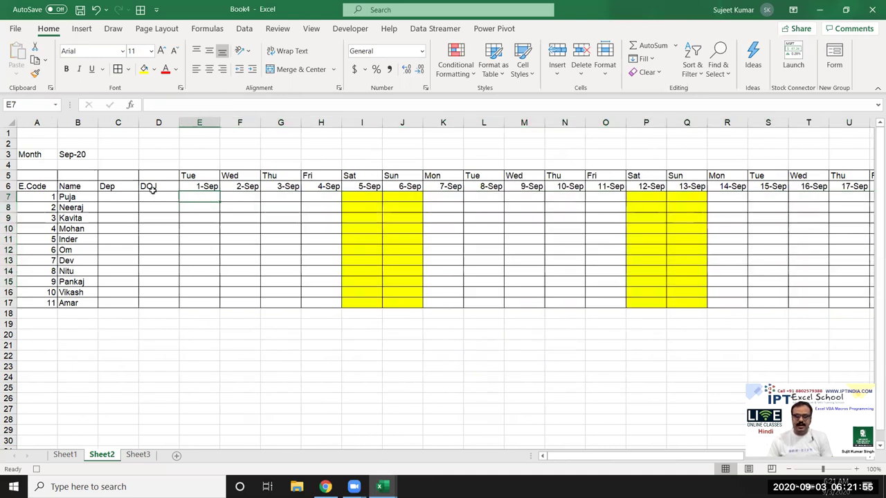
Turn off gridline view and switch to Sheet3
{"action": "left_click", "coordinate": [173, 33]}
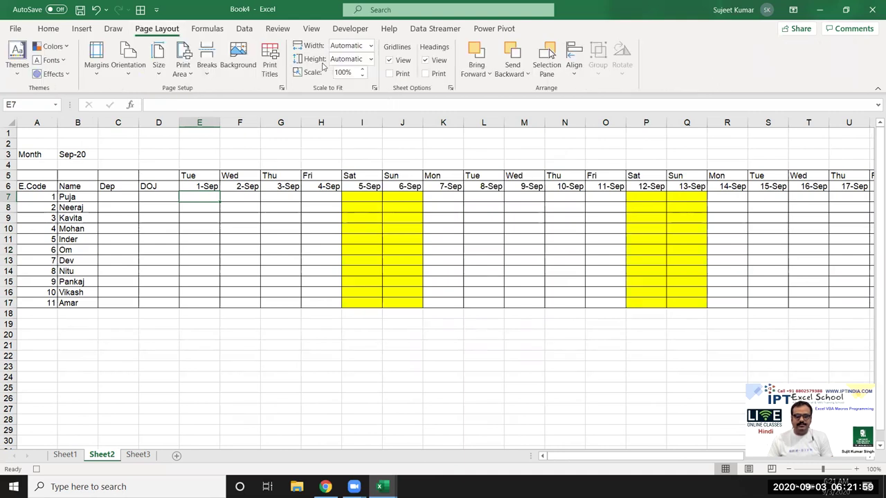
{"action": "left_click", "coordinate": [390, 60]}
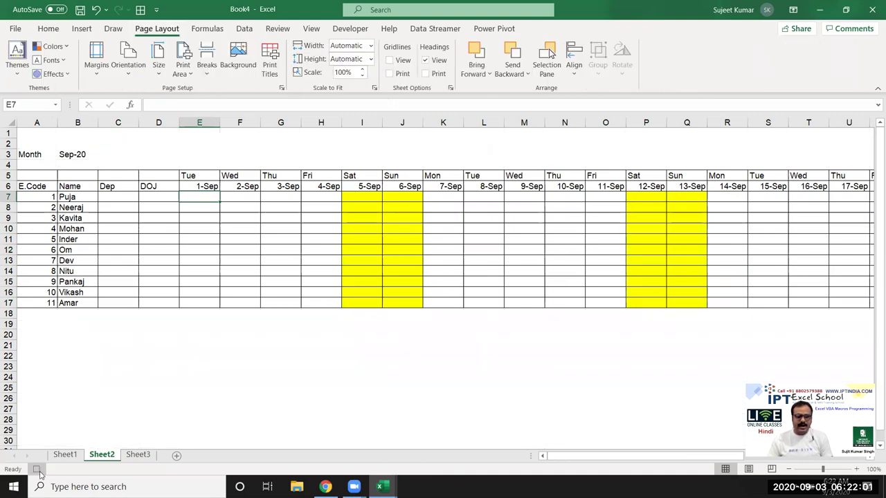
{"action": "left_click", "coordinate": [139, 455]}
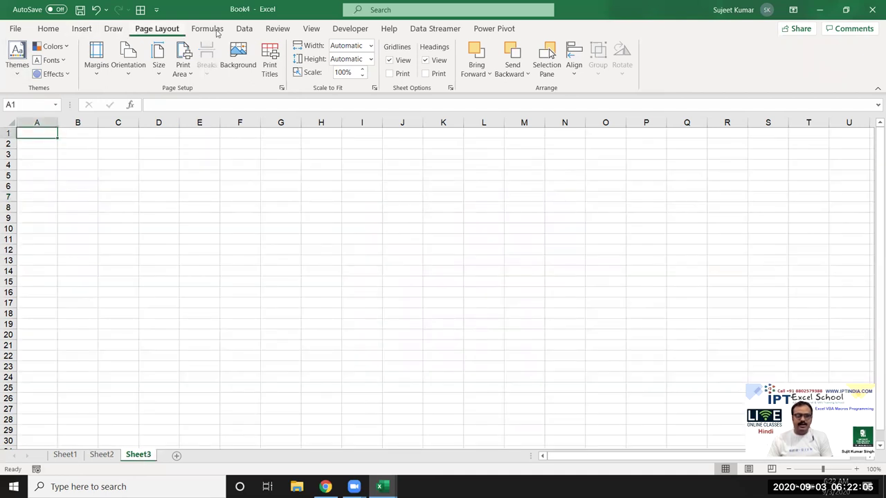
Run Macro1 from the Developer Macros list on the empty Sheet3
{"action": "left_click", "coordinate": [243, 30]}
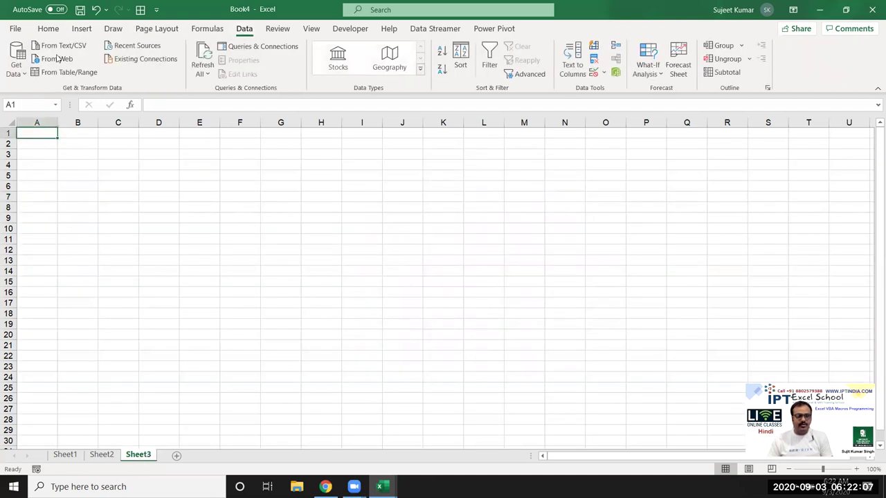
{"action": "left_click", "coordinate": [49, 29]}
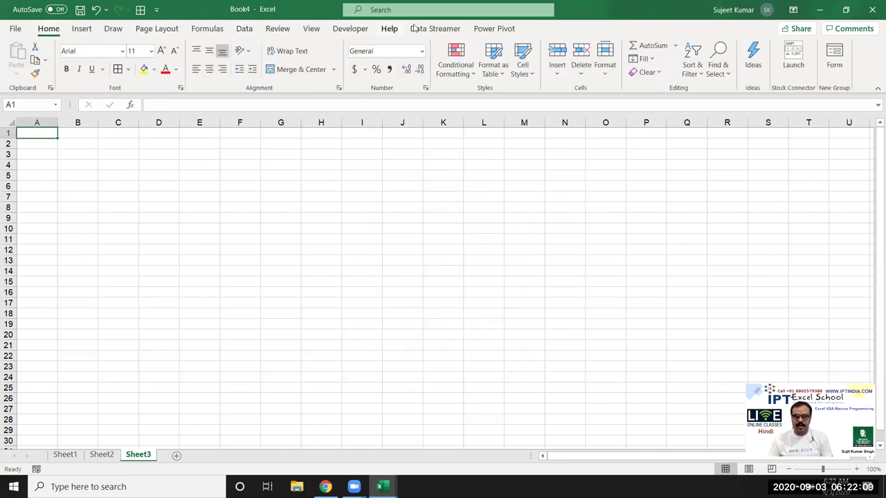
{"action": "left_click", "coordinate": [344, 28]}
{"action": "left_click", "coordinate": [40, 61]}
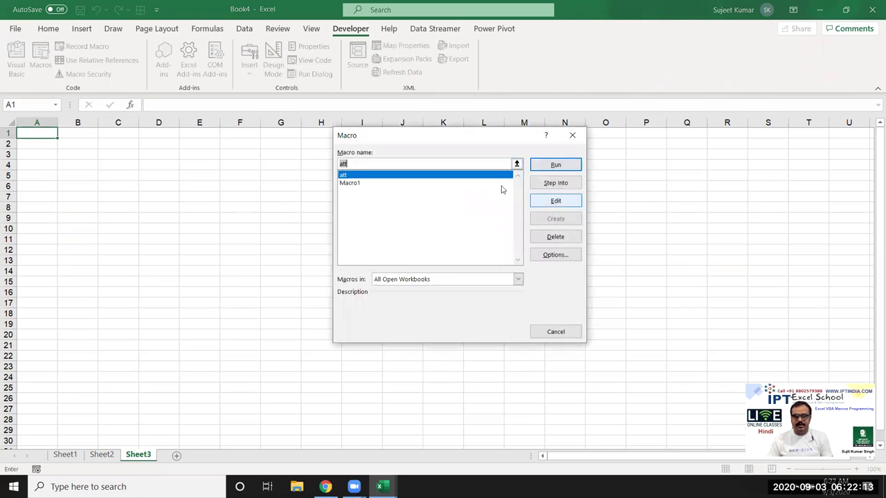
{"action": "left_click", "coordinate": [371, 183]}
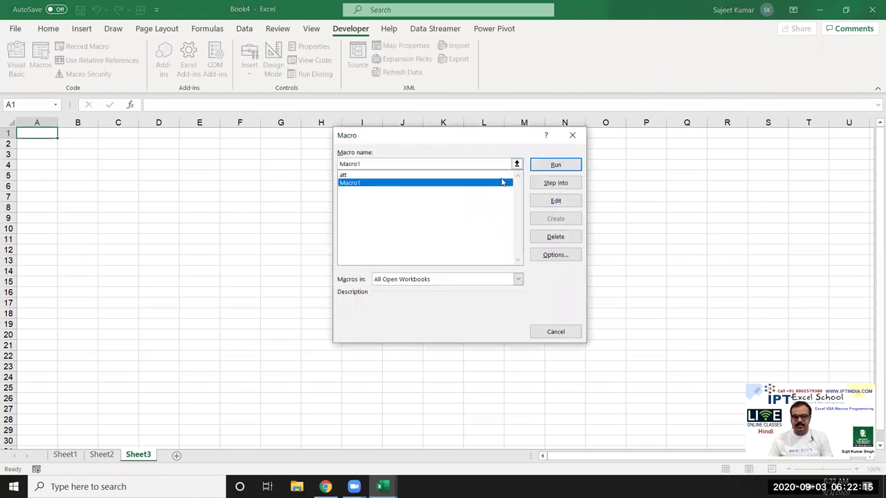
{"action": "left_click", "coordinate": [555, 166]}
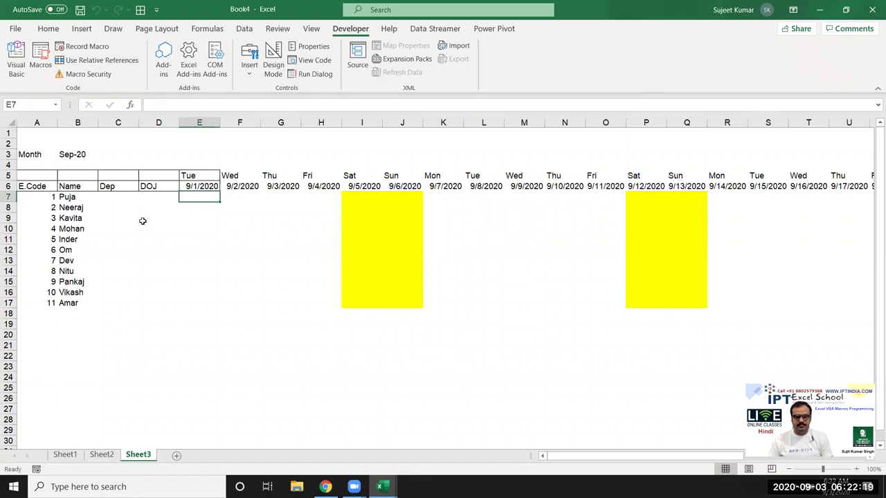
Switch to Sheet2 and back to compare its table with Sheet3's macro-built table
{"action": "left_click", "coordinate": [226, 215]}
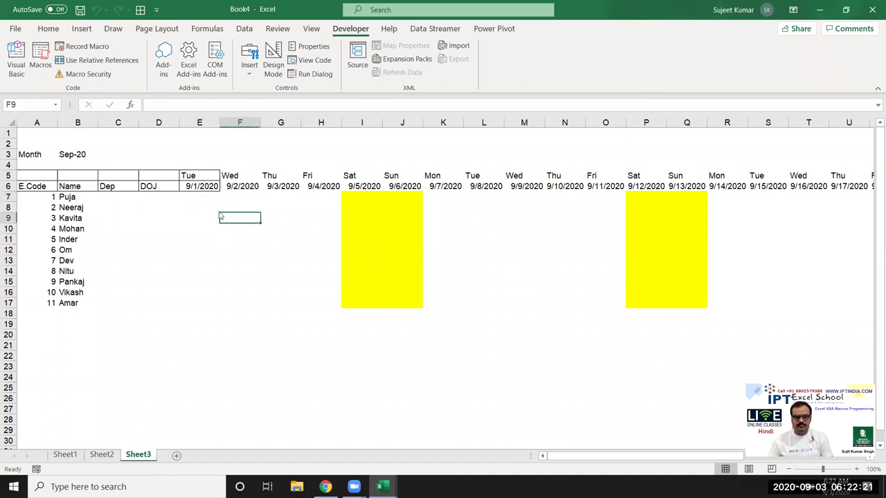
{"action": "left_click", "coordinate": [102, 456]}
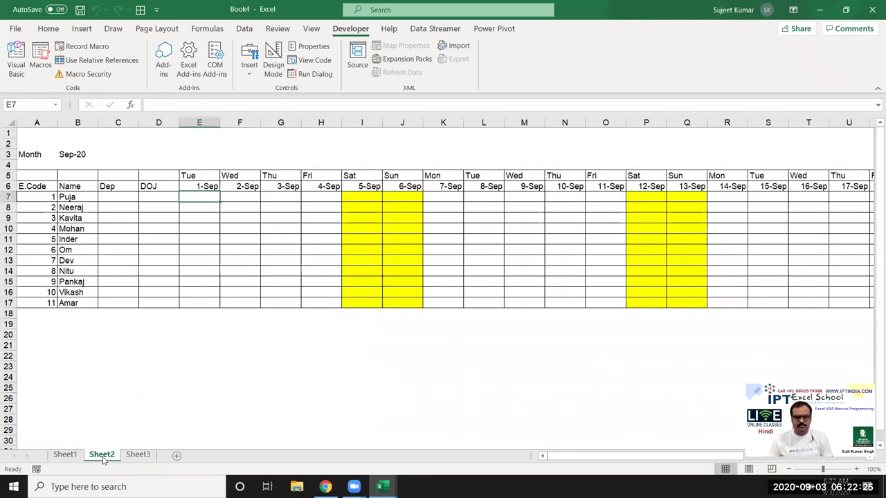
{"action": "left_click", "coordinate": [139, 455]}
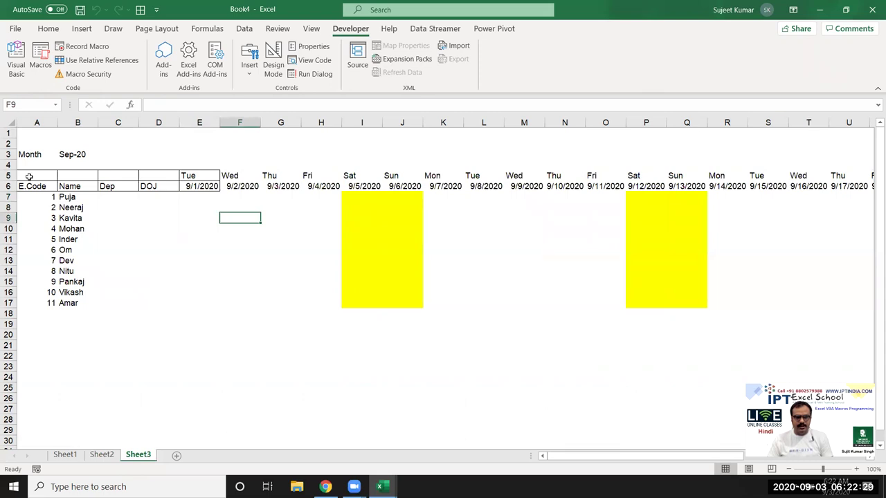
Check row 6 runs to the last date, then open Macro1 for editing
{"action": "left_click", "coordinate": [28, 176]}
{"action": "key", "text": "shift+Right"}
{"action": "key", "text": "shift+Right"}
{"action": "key", "text": "shift+Right"}
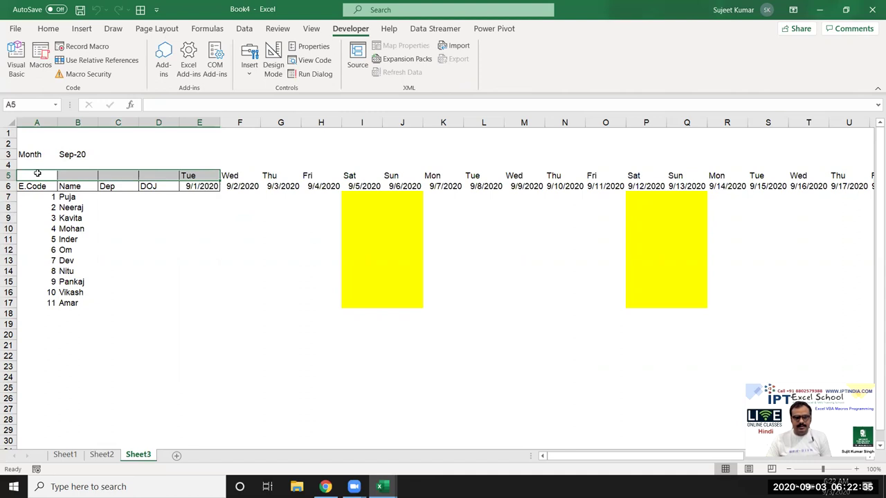
{"action": "key", "text": "Down"}
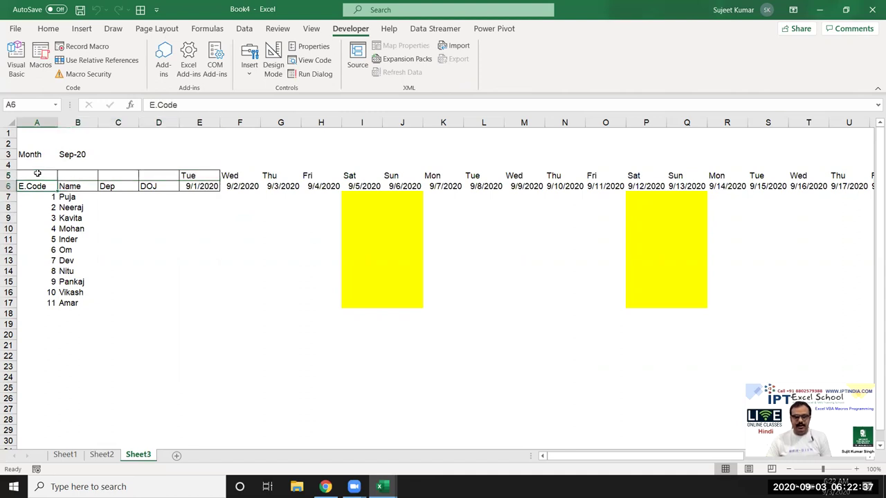
{"action": "key", "text": "ctrl+Right"}
{"action": "key", "text": "ctrl+Left"}
{"action": "left_click", "coordinate": [40, 55]}
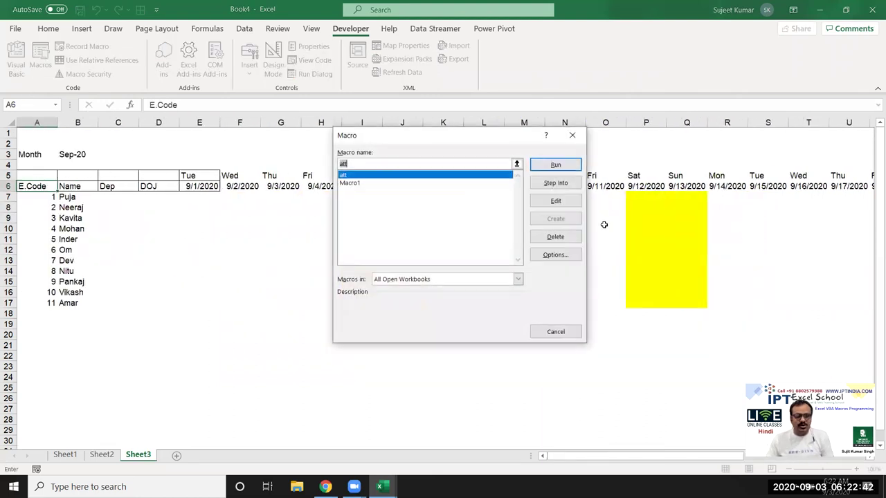
{"action": "left_click", "coordinate": [404, 185]}
Open Macro1's code in the VBA editor and scroll down past the =RC[-1]+1 formula line
{"action": "left_click", "coordinate": [556, 201]}
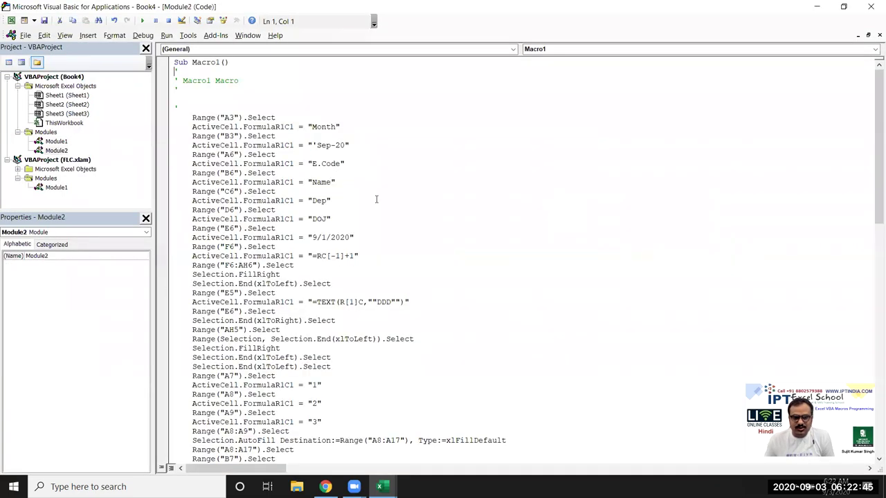
{"action": "left_click", "coordinate": [395, 255]}
{"action": "scroll", "coordinate": [425, 271], "scroll_direction": "down", "scroll_amount": 4}
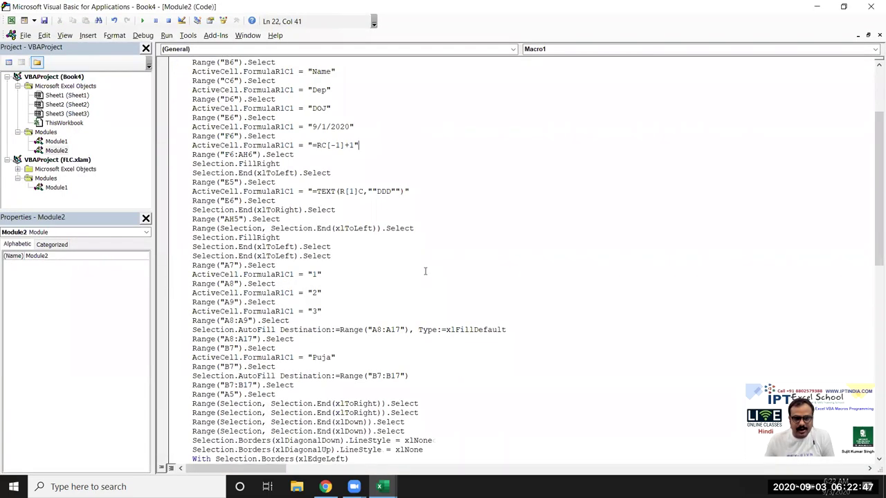
{"action": "scroll", "coordinate": [425, 271], "scroll_direction": "down", "scroll_amount": 3}
{"action": "scroll", "coordinate": [427, 270], "scroll_direction": "down", "scroll_amount": 3}
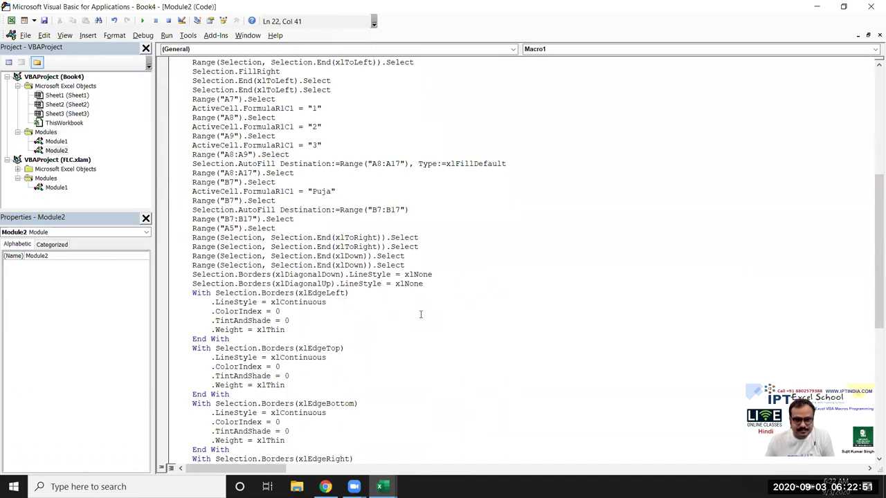
Select the two xlDiagonal xlNone border lines, scroll back up, and close the editor
{"action": "left_click", "coordinate": [431, 286]}
{"action": "left_click_drag", "start_coordinate": [431, 286], "coordinate": [194, 277]}
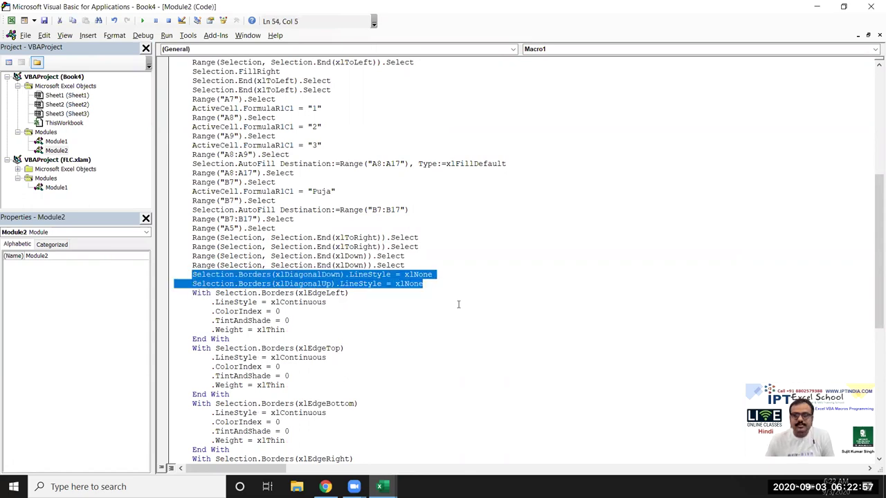
{"action": "scroll", "coordinate": [459, 304], "scroll_direction": "down", "scroll_amount": 11}
{"action": "scroll", "coordinate": [458, 317], "scroll_direction": "down", "scroll_amount": 1}
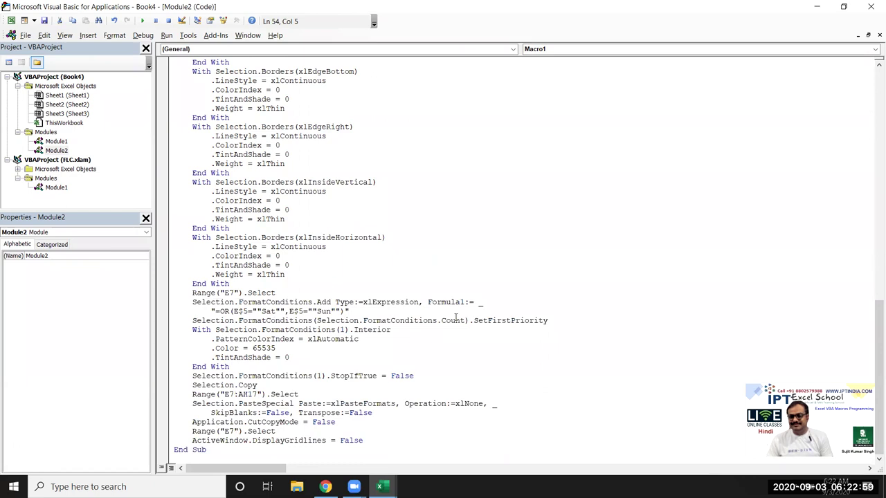
{"action": "scroll", "coordinate": [455, 317], "scroll_direction": "up", "scroll_amount": 9}
{"action": "scroll", "coordinate": [448, 311], "scroll_direction": "up", "scroll_amount": 6}
{"action": "scroll", "coordinate": [447, 314], "scroll_direction": "up", "scroll_amount": 4}
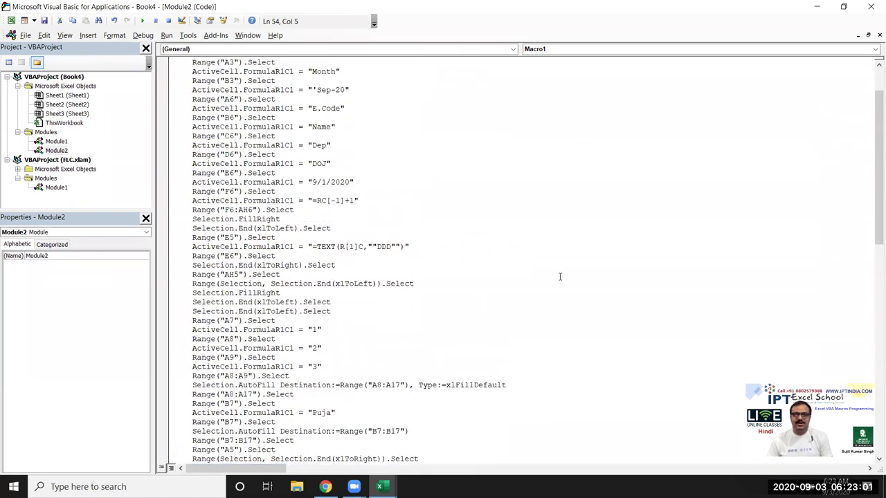
{"action": "scroll", "coordinate": [559, 275], "scroll_direction": "up", "scroll_amount": 2}
{"action": "left_click", "coordinate": [871, 7]}
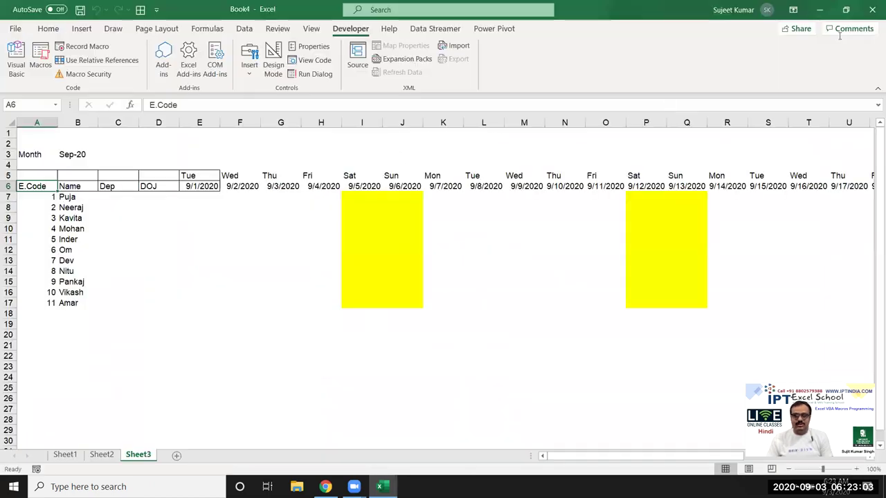
Open the recent workbook extp from the File menu's Recent list
{"action": "left_click", "coordinate": [224, 283]}
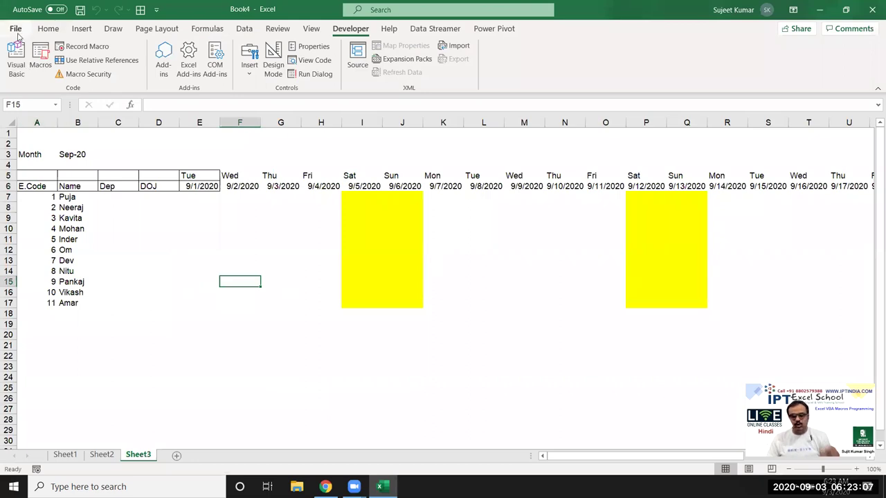
{"action": "left_click", "coordinate": [18, 34]}
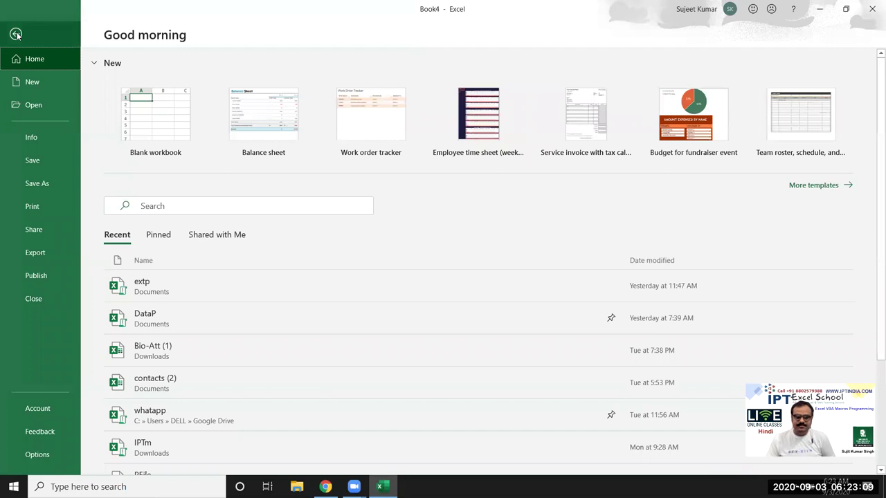
{"action": "scroll", "coordinate": [292, 356], "scroll_direction": "down", "scroll_amount": 1}
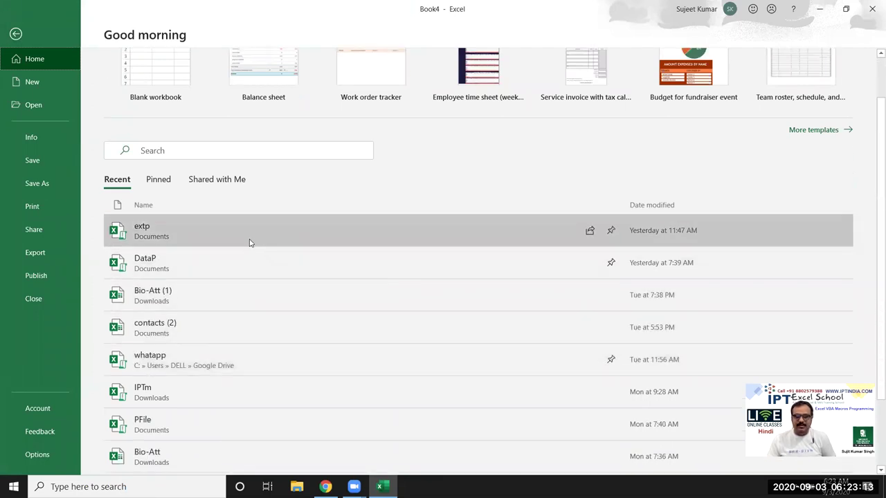
{"action": "left_click", "coordinate": [251, 243]}
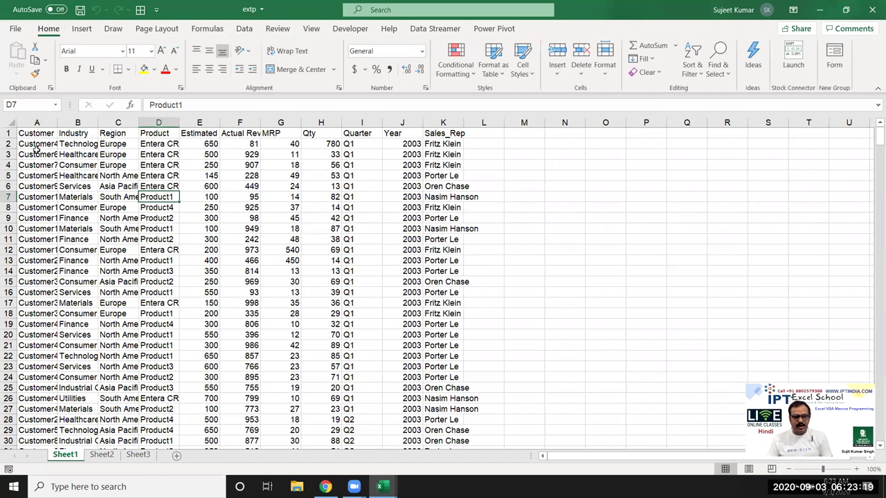
Browse the Region column C down to its last data row
{"action": "left_click", "coordinate": [128, 184]}
{"action": "scroll", "coordinate": [404, 226], "scroll_direction": "down", "scroll_amount": 5}
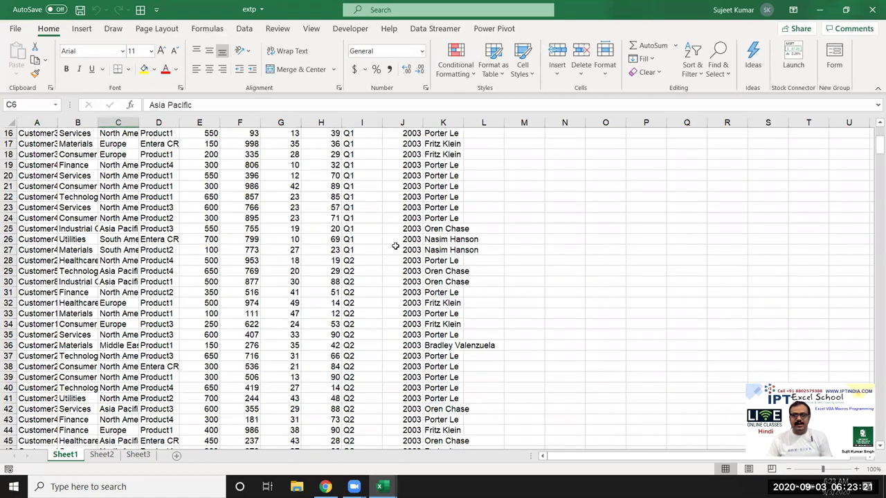
{"action": "scroll", "coordinate": [395, 246], "scroll_direction": "down", "scroll_amount": 2}
{"action": "left_click", "coordinate": [128, 282]}
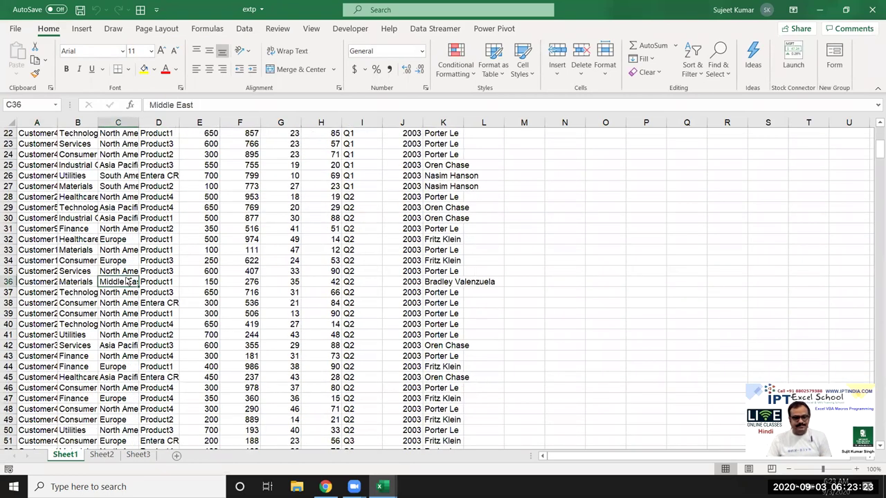
{"action": "key", "text": "ctrl+Down"}
Add a Month header in L1 and fill column L with a repeating Jan–Dec series from Jan
{"action": "key", "text": "ctrl+Up"}
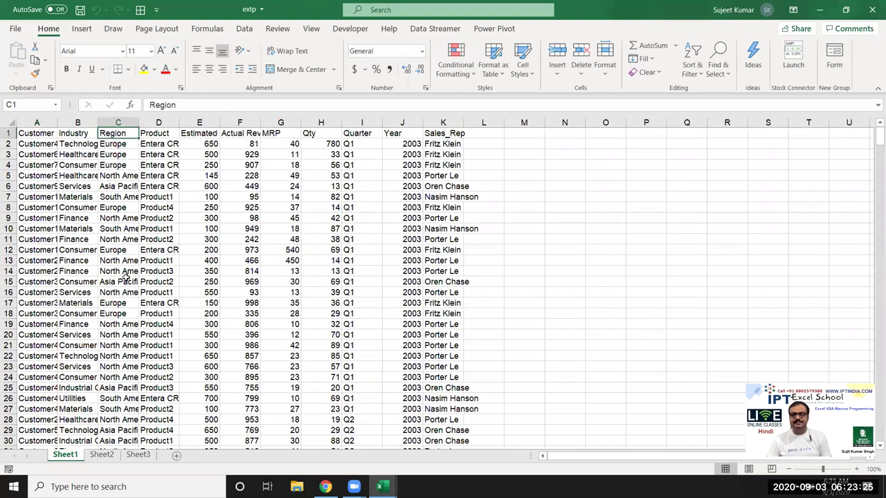
{"action": "key", "text": "ctrl+Left"}
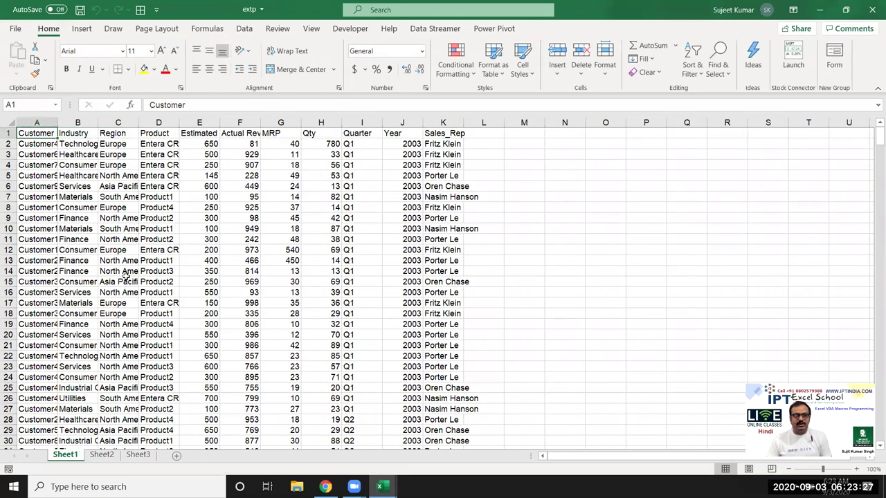
{"action": "key", "text": "Right"}
{"action": "key", "text": "Right"}
{"action": "key", "text": "Right"}
{"action": "key", "text": "Right"}
{"action": "key", "text": "Right"}
{"action": "key", "text": "Right"}
{"action": "key", "text": "Right"}
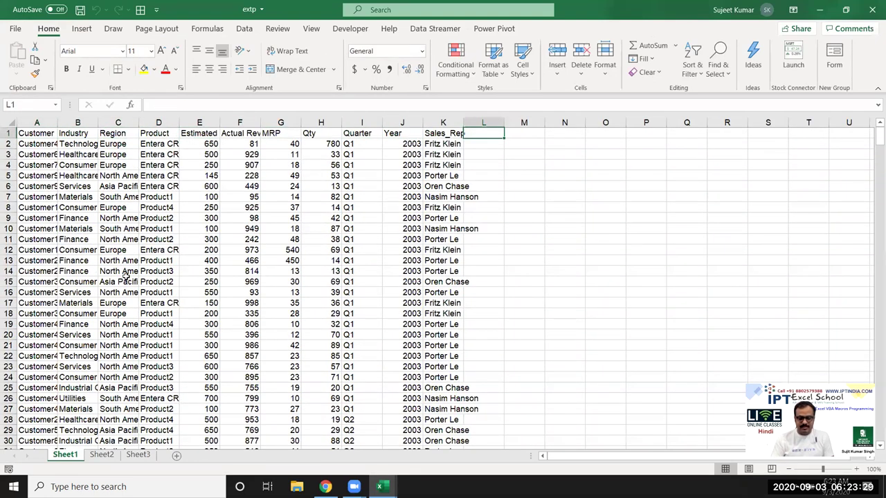
{"action": "type", "text": "Month"}
{"action": "key", "text": "Return"}
{"action": "type", "text": "Jan"}
{"action": "key", "text": "Return"}
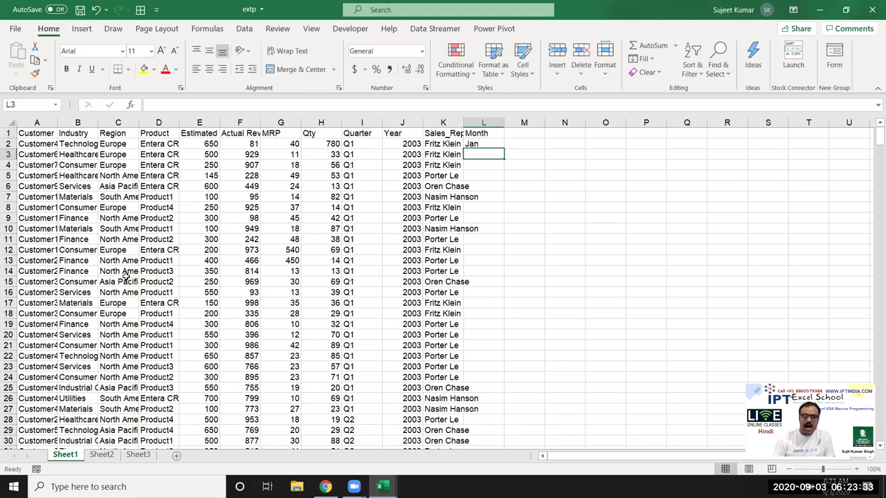
{"action": "left_click", "coordinate": [492, 143]}
{"action": "double_click", "coordinate": [503, 148]}
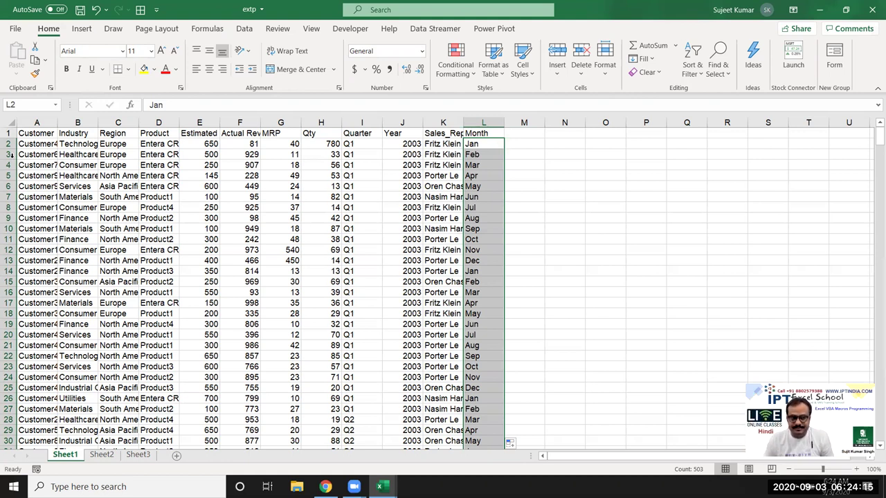
{"action": "left_click", "coordinate": [30, 133]}
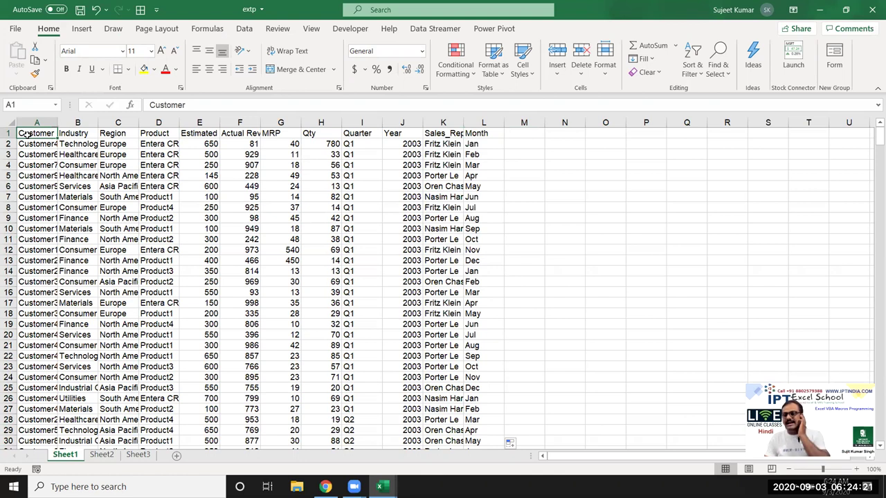
Start recording a new macro, keeping the default name Macro2
{"action": "left_click", "coordinate": [37, 469]}
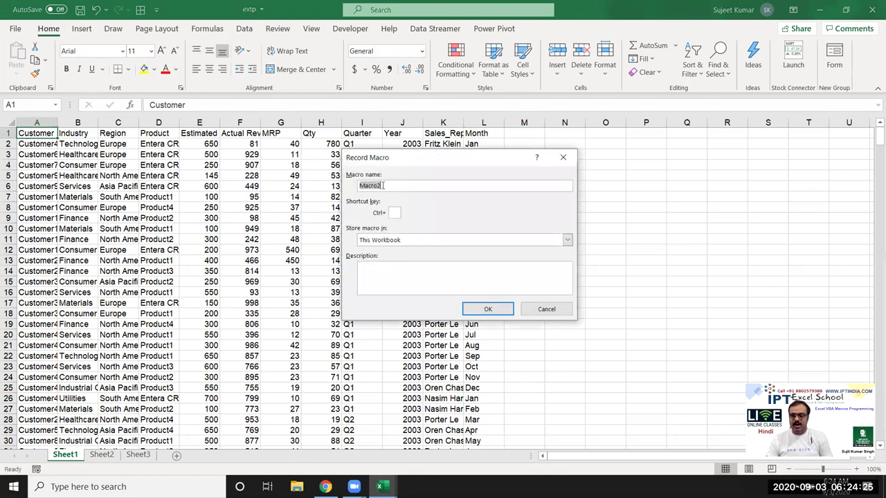
{"action": "left_click", "coordinate": [392, 213]}
{"action": "left_click", "coordinate": [417, 277]}
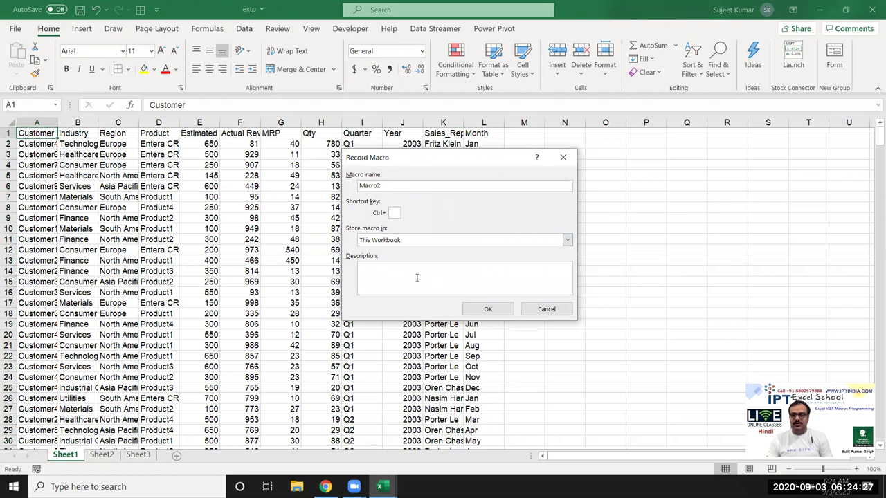
{"action": "left_click", "coordinate": [488, 309]}
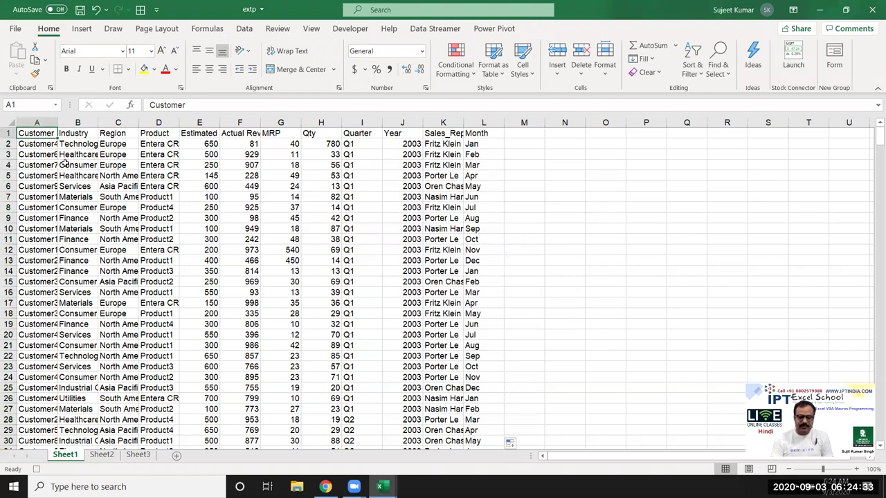
Turn on header filters and filter the Month column to show only Jan rows
{"action": "key", "text": "ctrl+shift+l"}
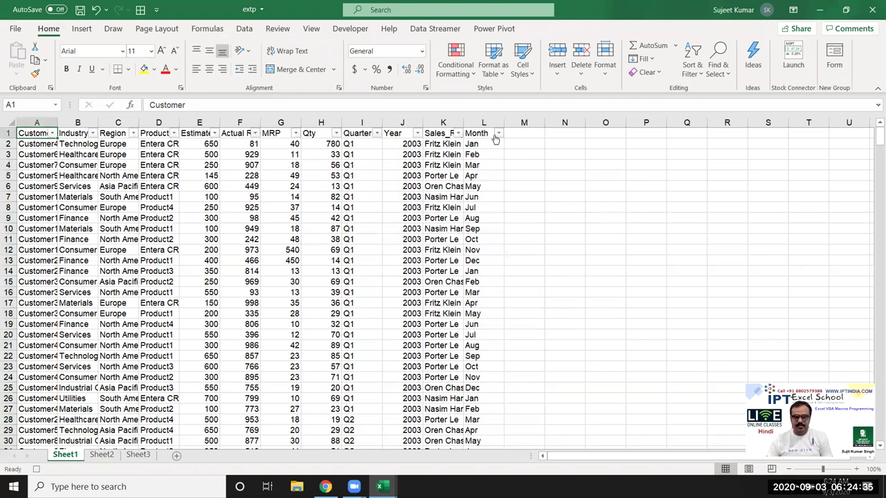
{"action": "left_click", "coordinate": [497, 134]}
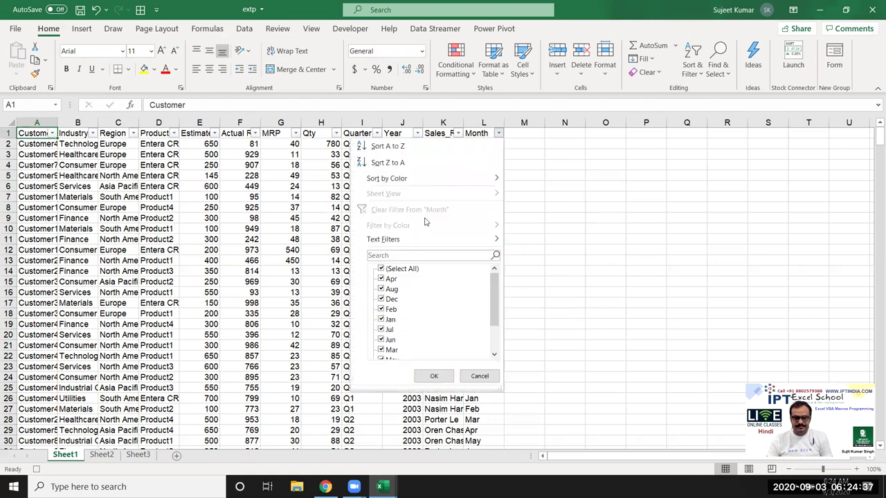
{"action": "left_click", "coordinate": [402, 269]}
{"action": "left_click", "coordinate": [382, 320]}
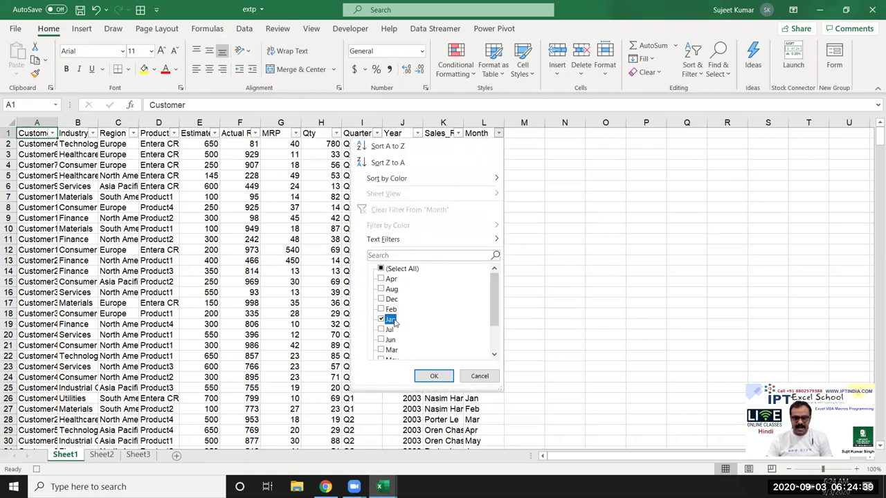
{"action": "left_click", "coordinate": [434, 376]}
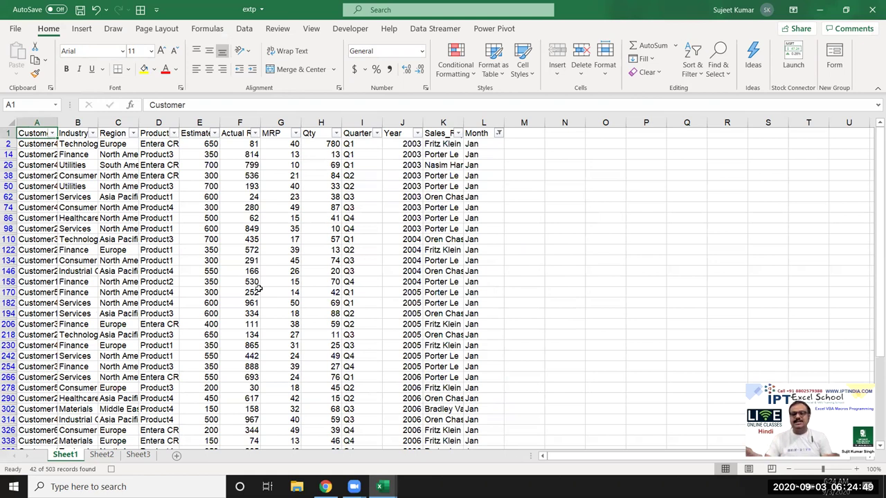
Select the filtered table from A1 across and down to the last Jan row
{"action": "left_click", "coordinate": [219, 219]}
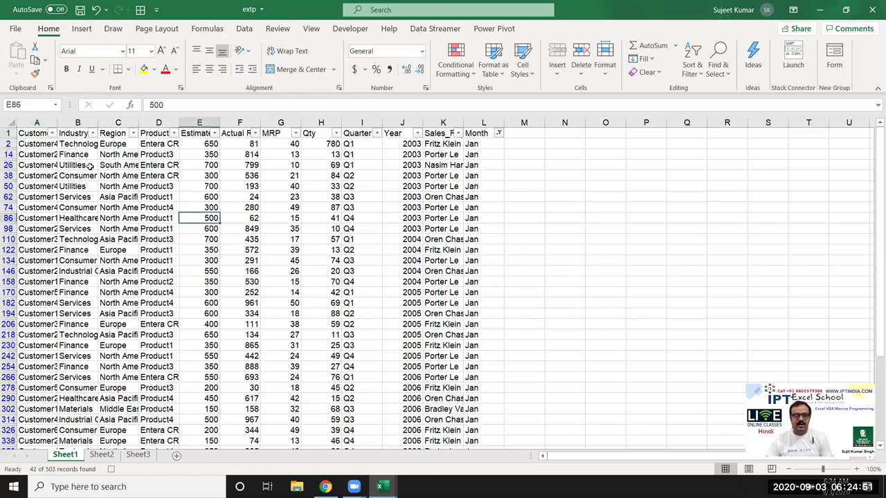
{"action": "left_click", "coordinate": [30, 135]}
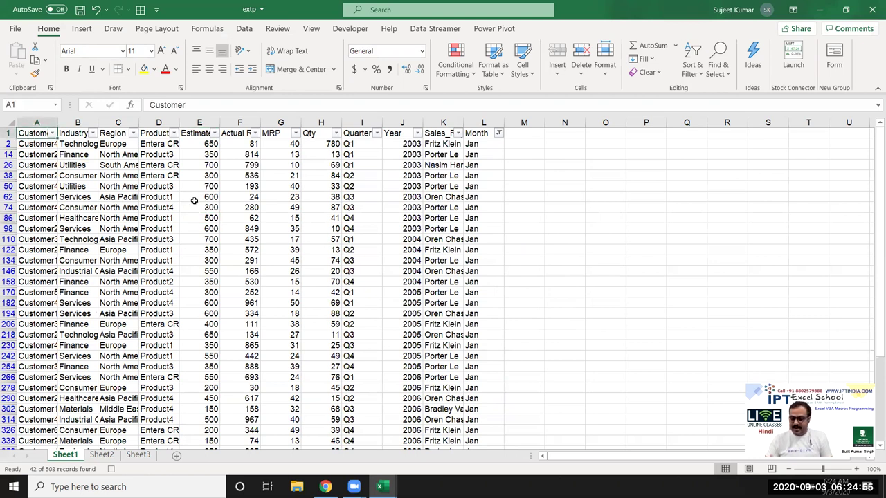
{"action": "key", "text": "ctrl+shift+Right"}
{"action": "key", "text": "ctrl+shift+Down"}
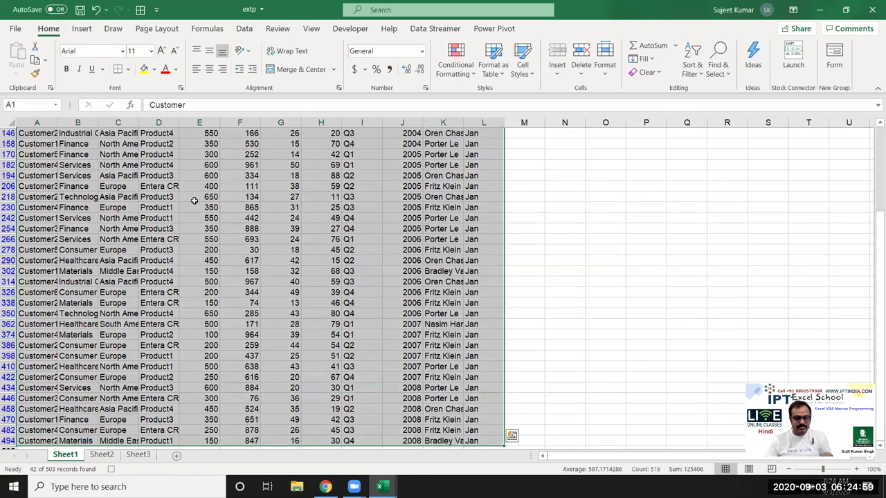
{"action": "key", "text": "ctrl+c"}
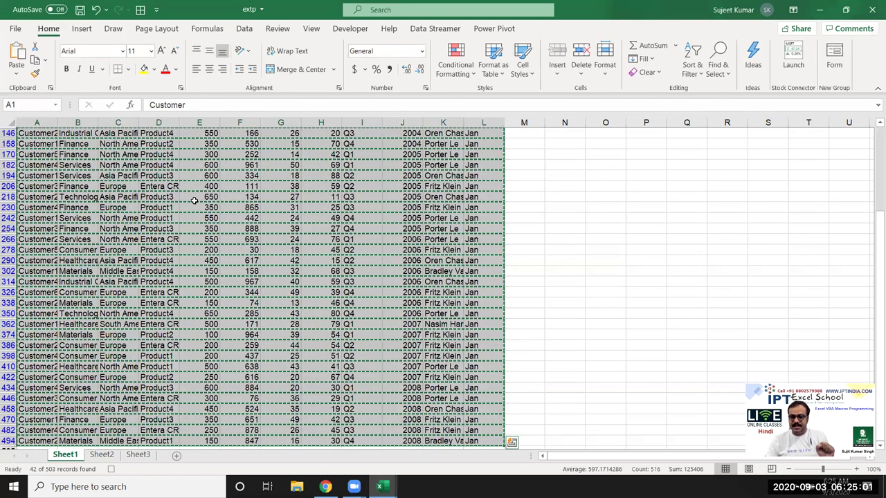
{"action": "key", "text": "Escape"}
{"action": "scroll", "coordinate": [194, 201], "scroll_direction": "up", "scroll_amount": 3}
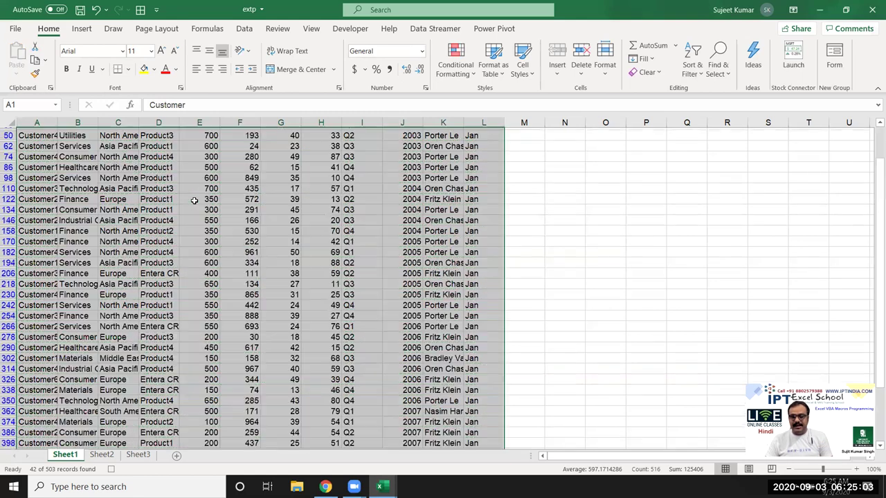
{"action": "scroll", "coordinate": [195, 200], "scroll_direction": "up", "scroll_amount": 2}
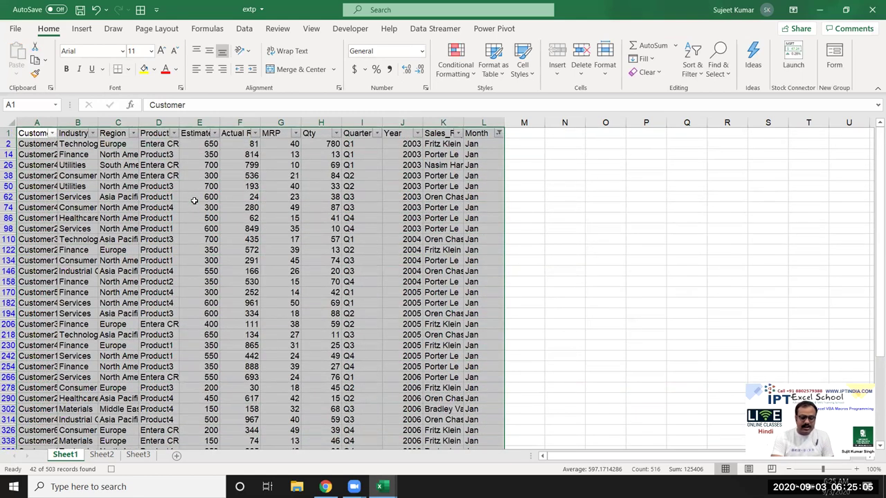
Select only the visible cells with Go To Special and copy the Jan rows
{"action": "key", "text": "F5"}
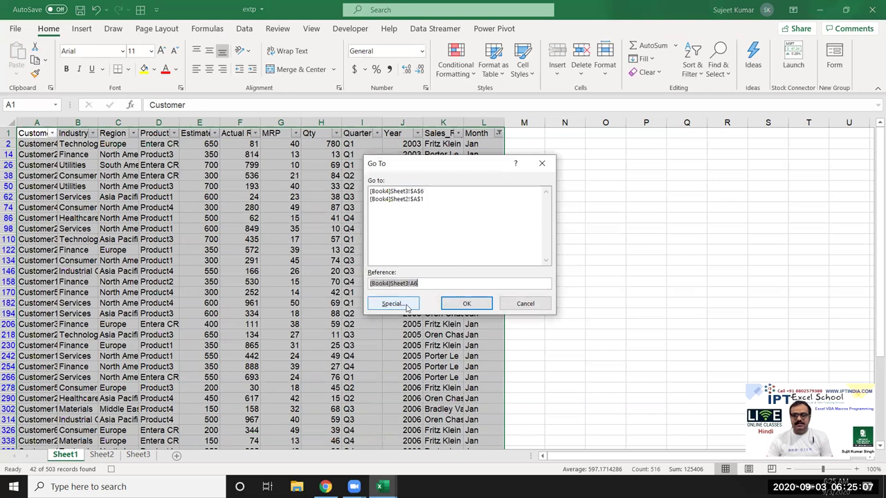
{"action": "left_click", "coordinate": [393, 303]}
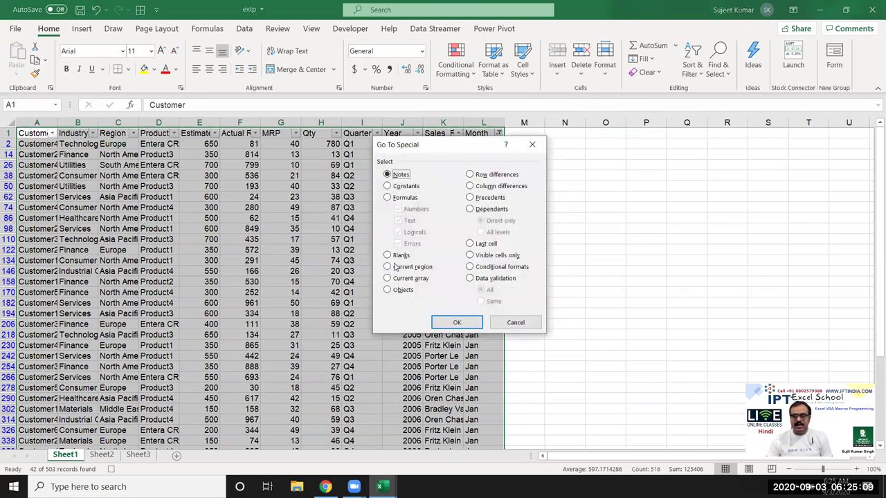
{"action": "left_click", "coordinate": [471, 256]}
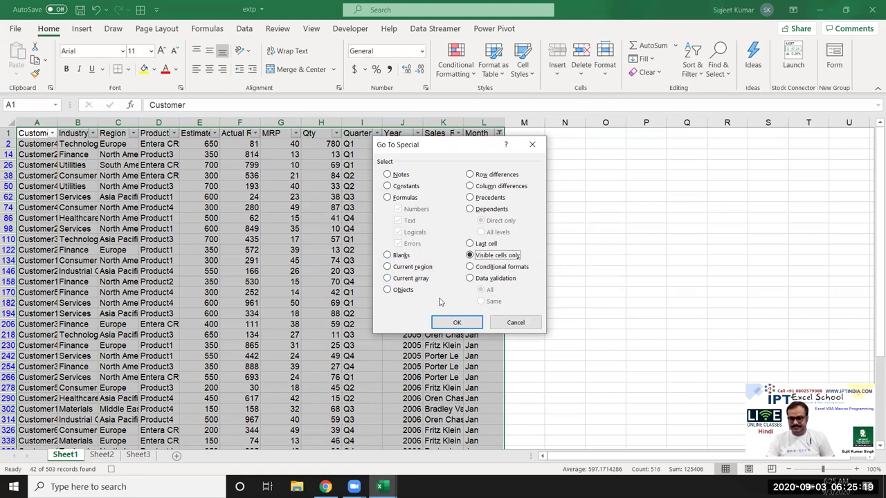
{"action": "left_click", "coordinate": [457, 323]}
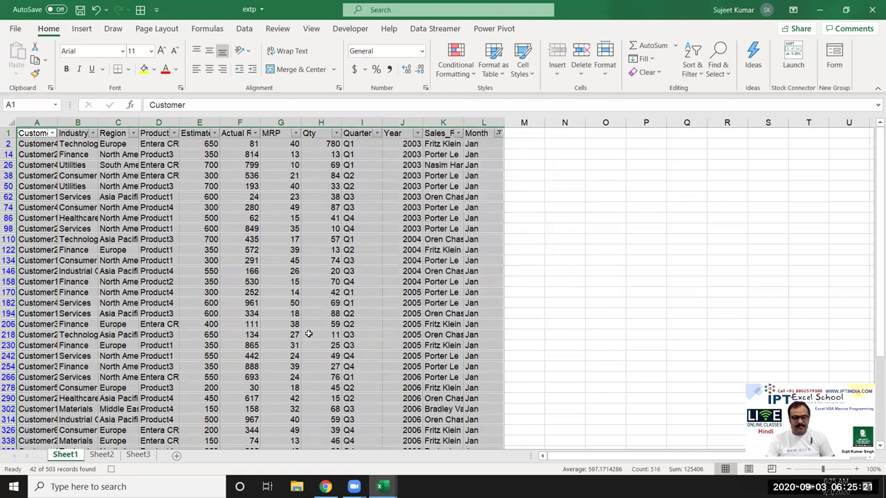
{"action": "key", "text": "ctrl+c"}
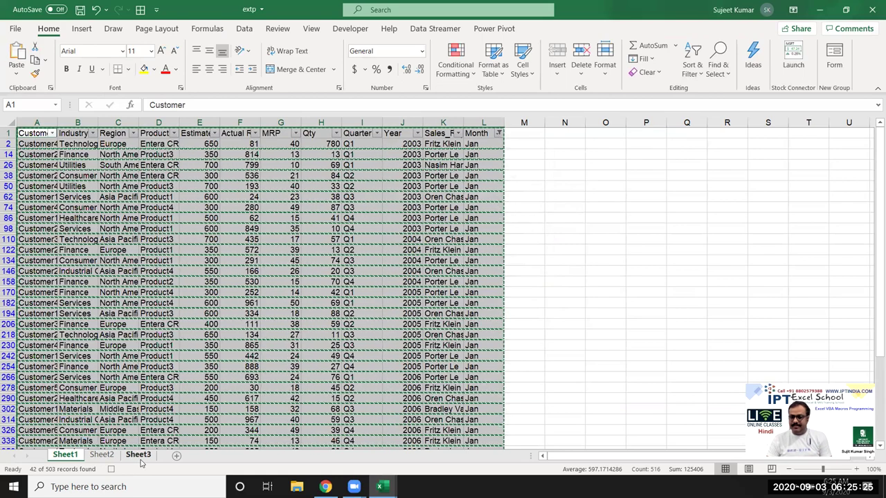
Paste the copied Jan rows into a new sheet and rename it JAN
{"action": "left_click", "coordinate": [177, 457]}
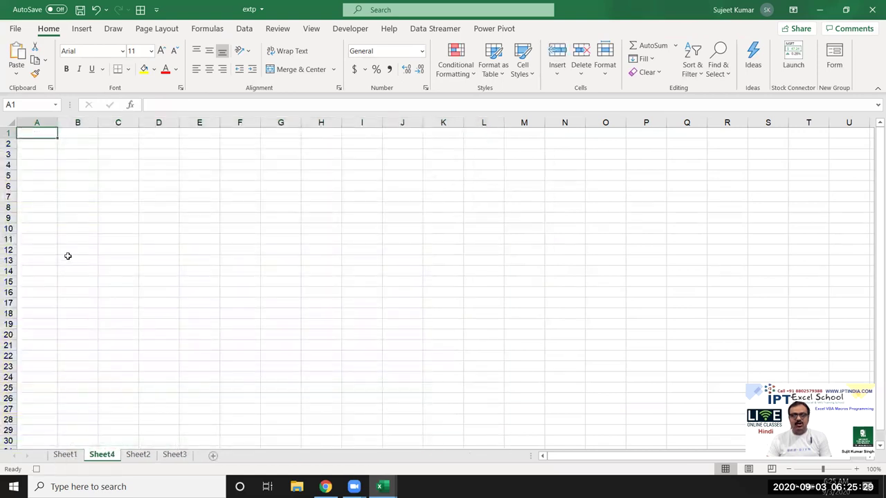
{"action": "key", "text": "ctrl+v"}
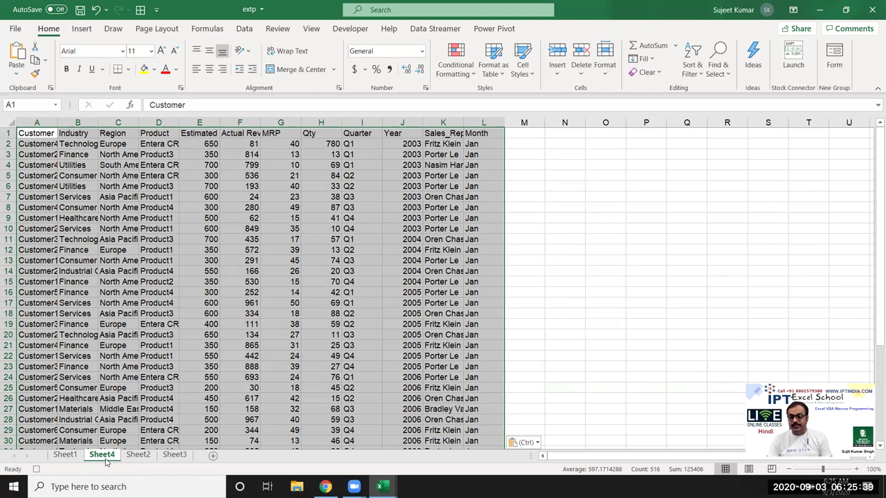
{"action": "double_click", "coordinate": [102, 454]}
{"action": "type", "text": "JAN"}
{"action": "key", "text": "Return"}
{"action": "left_click", "coordinate": [123, 383]}
Copy the JAN sheet into a new workbook
{"action": "right_click", "coordinate": [98, 459]}
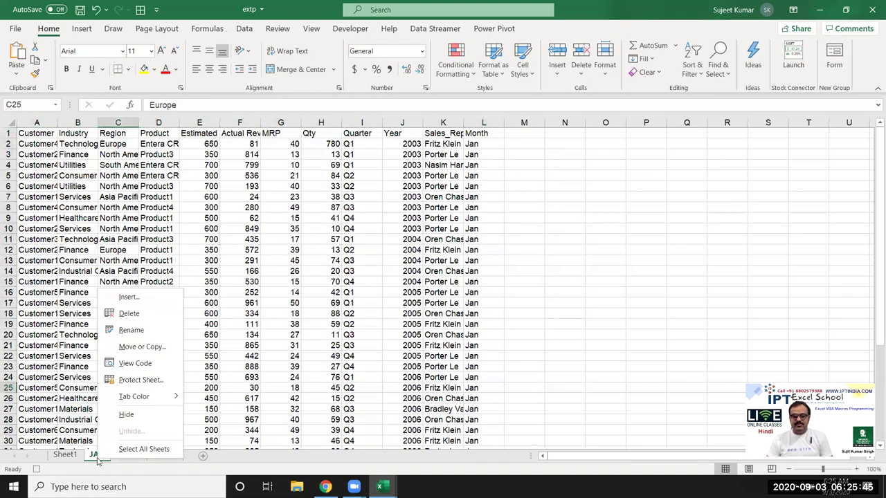
{"action": "left_click", "coordinate": [141, 349]}
{"action": "left_click", "coordinate": [90, 396]}
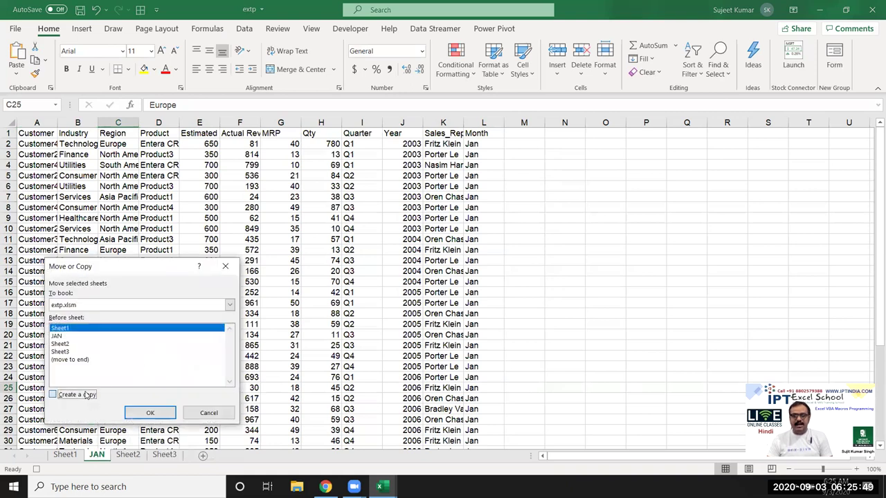
{"action": "left_click", "coordinate": [123, 306]}
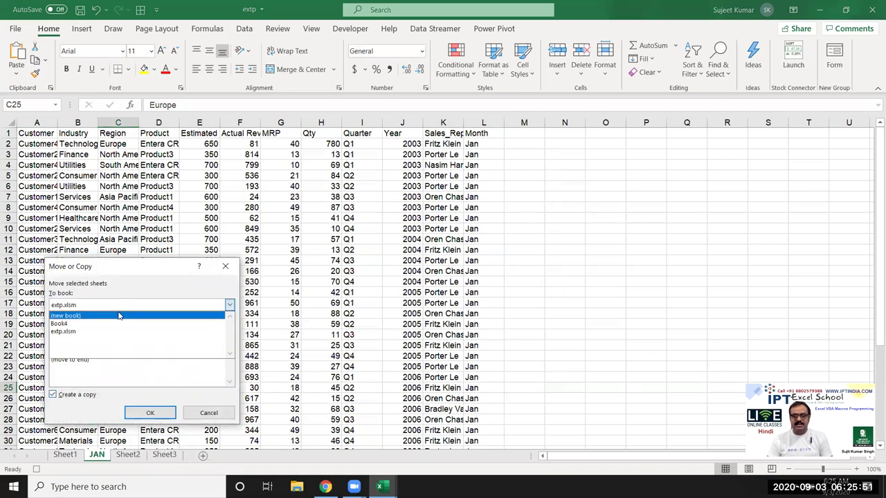
{"action": "left_click", "coordinate": [118, 316]}
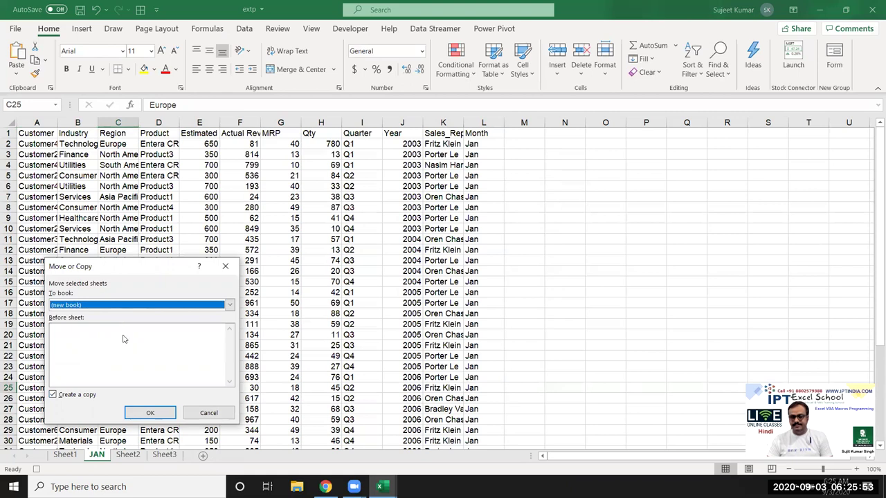
{"action": "left_click", "coordinate": [142, 413]}
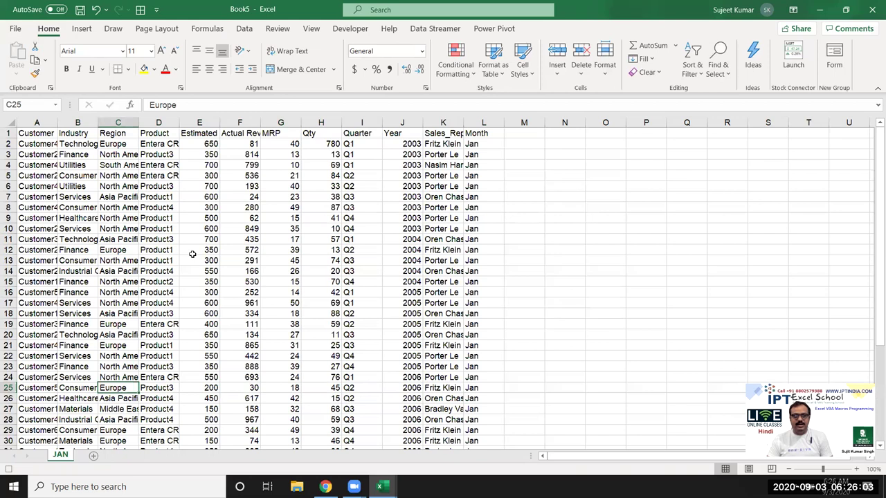
Save the new workbook as JAN in .xlsx format in Documents
{"action": "left_click", "coordinate": [80, 10]}
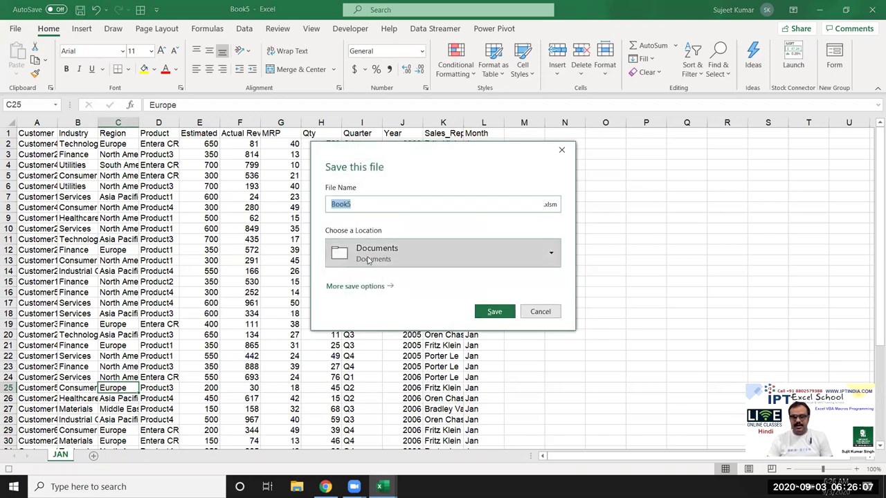
{"action": "left_click", "coordinate": [557, 205]}
{"action": "left_click", "coordinate": [578, 217]}
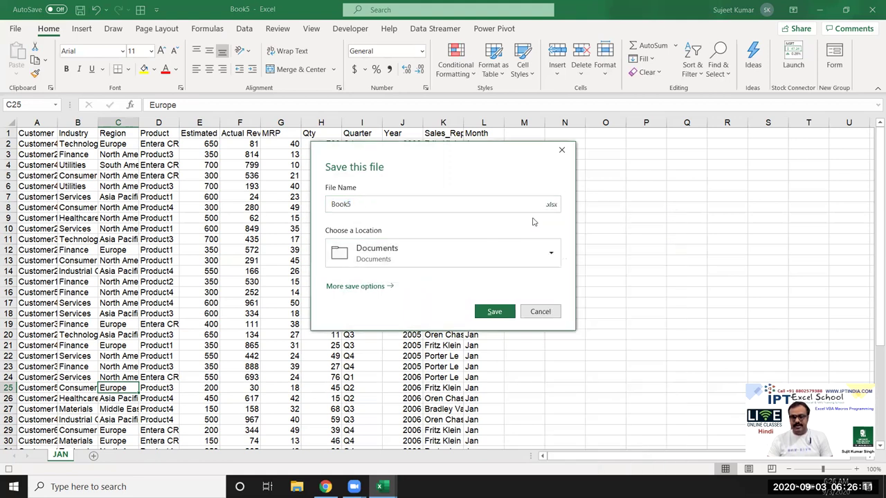
{"action": "key", "text": "ctrl+a"}
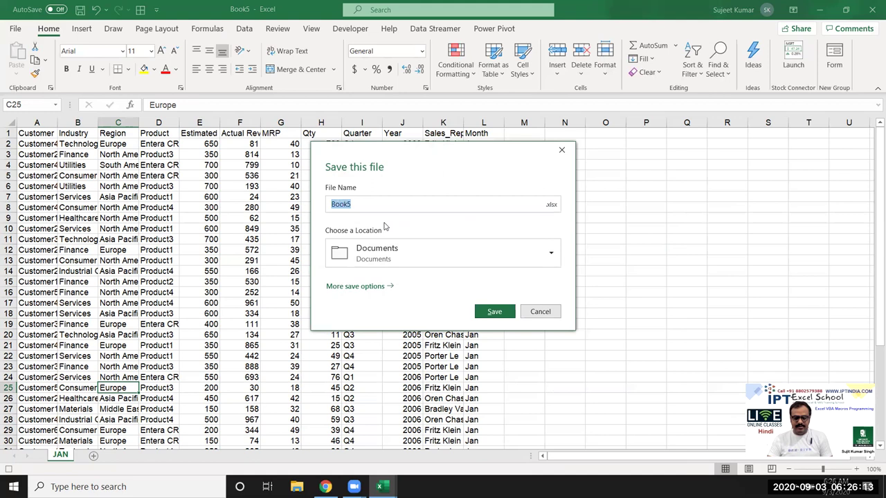
{"action": "type", "text": "JAN"}
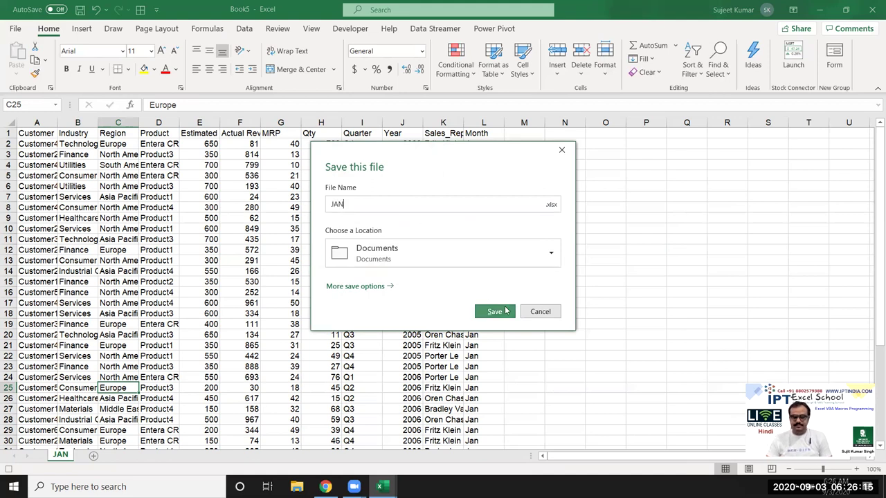
{"action": "left_click", "coordinate": [494, 311]}
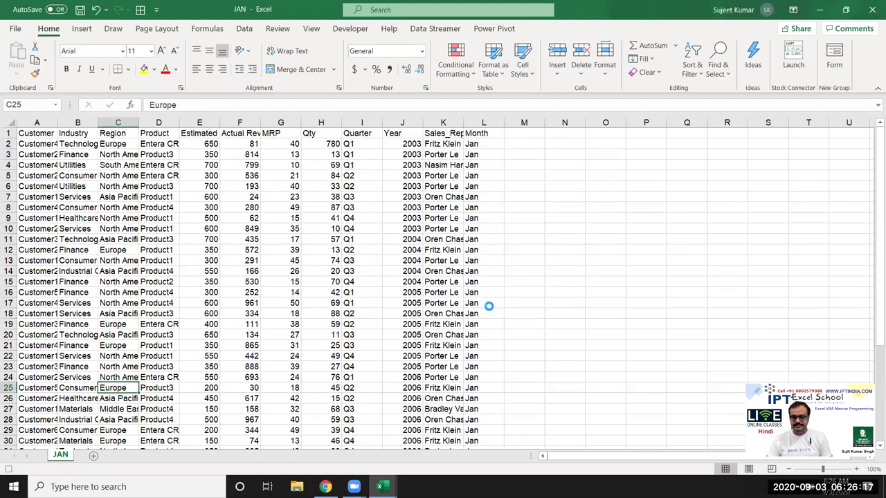
Close the JAN workbook and turn off the month filter on Sheet1
{"action": "left_click", "coordinate": [872, 14]}
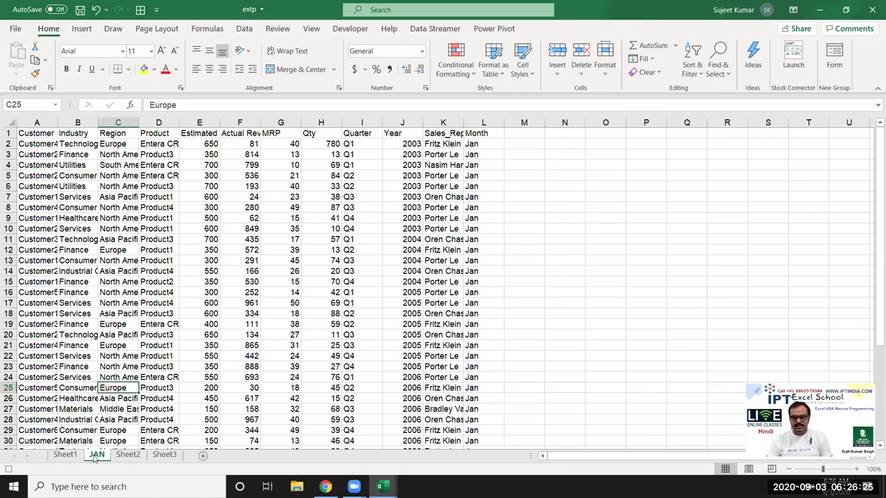
{"action": "right_click", "coordinate": [95, 455]}
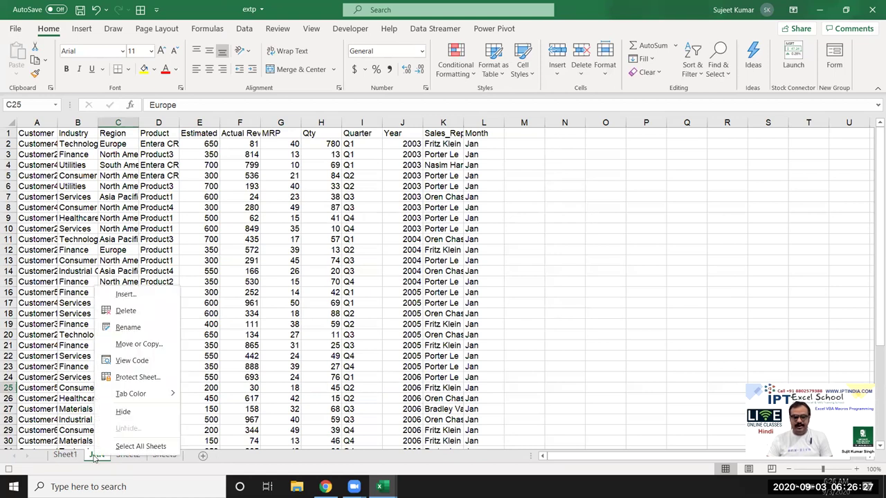
{"action": "left_click", "coordinate": [65, 456]}
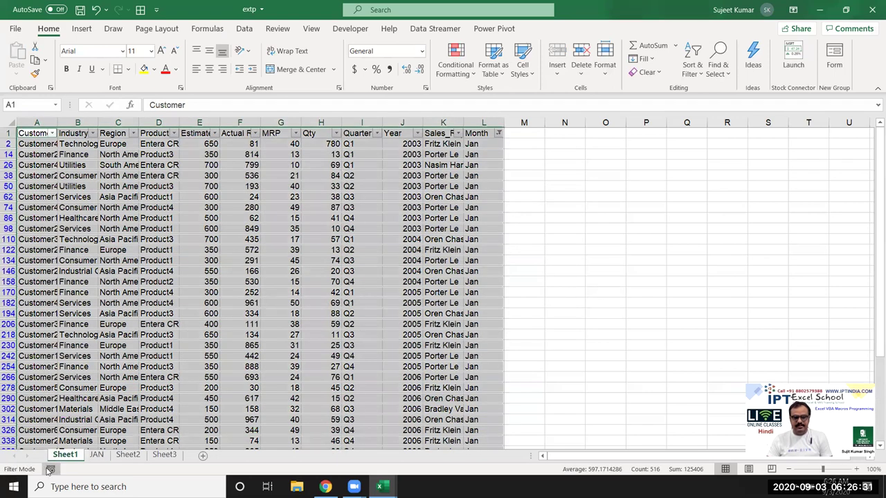
{"action": "left_click", "coordinate": [116, 303]}
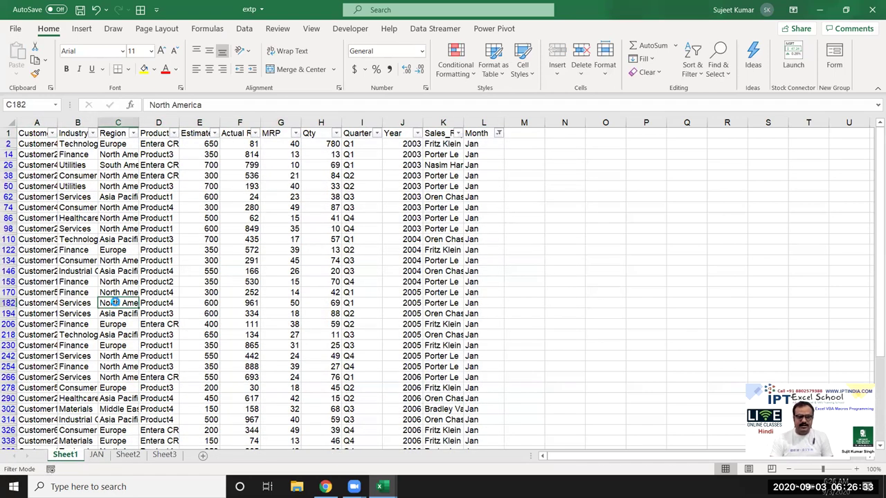
{"action": "key", "text": "ctrl+shift+l"}
Delete the JAN sheet from extp and return to Sheet1
{"action": "right_click", "coordinate": [96, 455]}
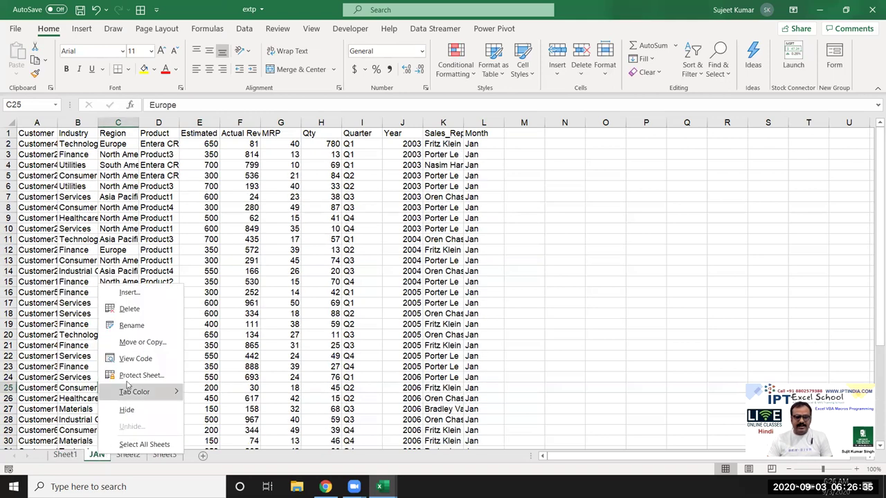
{"action": "left_click", "coordinate": [129, 309]}
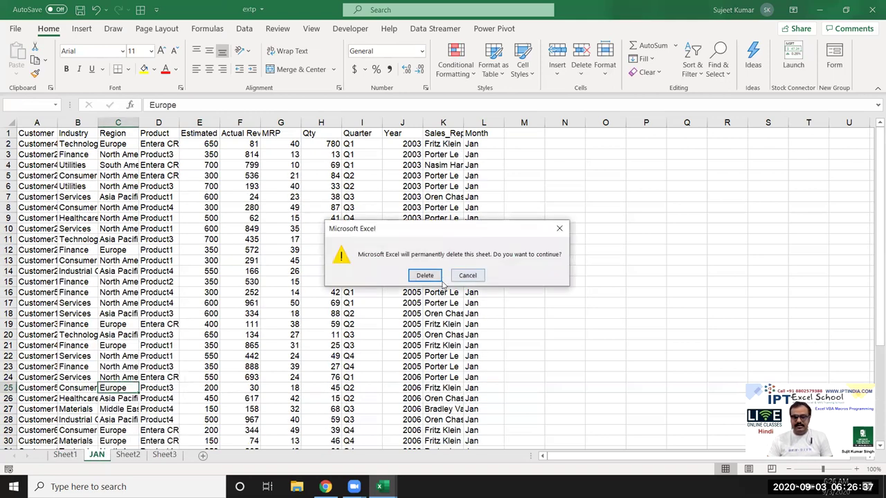
{"action": "left_click", "coordinate": [425, 275]}
{"action": "left_click", "coordinate": [65, 455]}
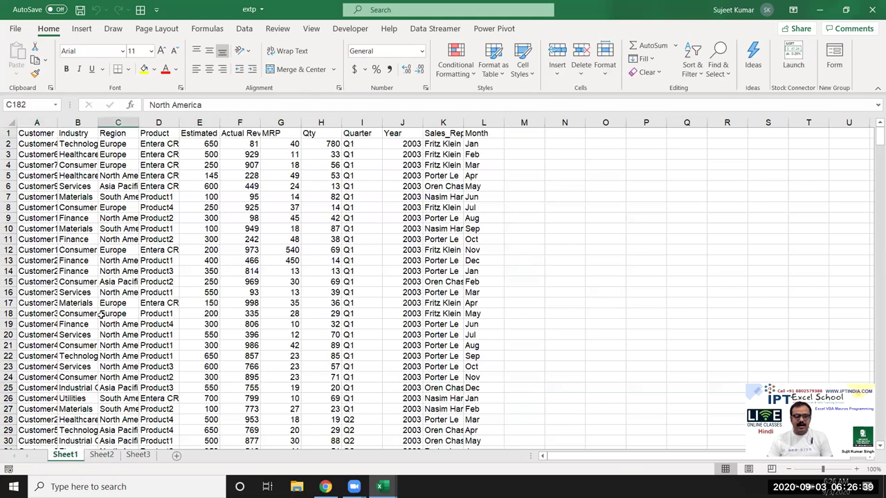
Open the VBA editor from the Developer tab and scroll through the Macro1 code
{"action": "left_click", "coordinate": [350, 28]}
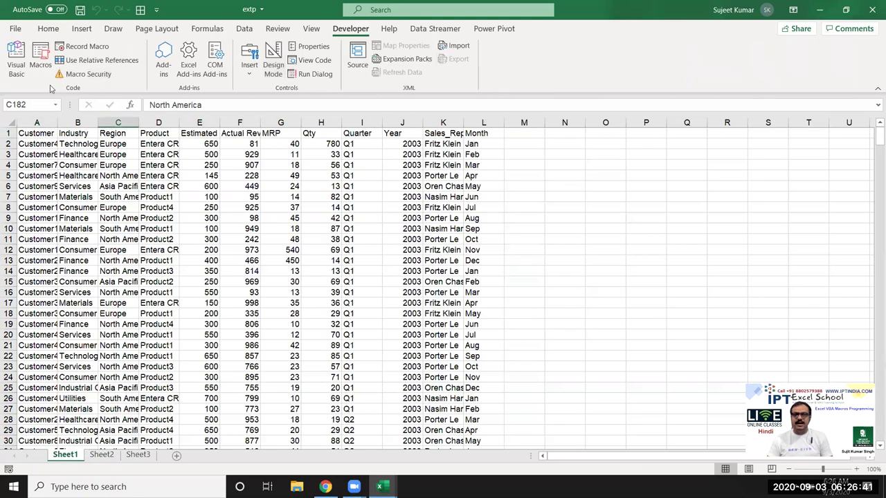
{"action": "left_click", "coordinate": [16, 78]}
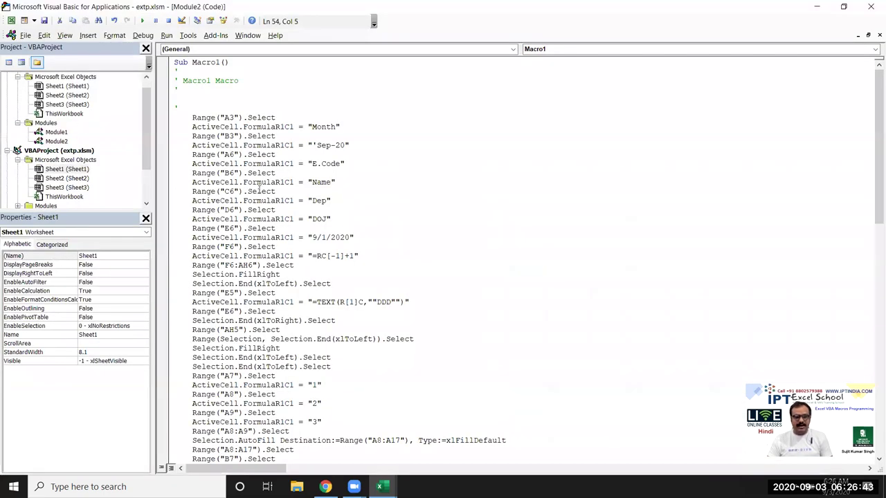
{"action": "left_click", "coordinate": [311, 145]}
{"action": "scroll", "coordinate": [421, 193], "scroll_direction": "down", "scroll_amount": 4}
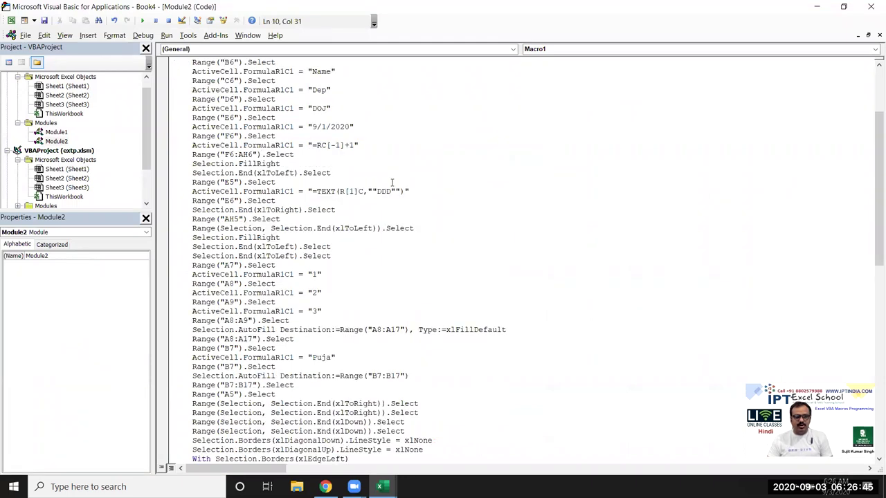
{"action": "scroll", "coordinate": [421, 192], "scroll_direction": "down", "scroll_amount": 6}
{"action": "scroll", "coordinate": [421, 192], "scroll_direction": "down", "scroll_amount": 12}
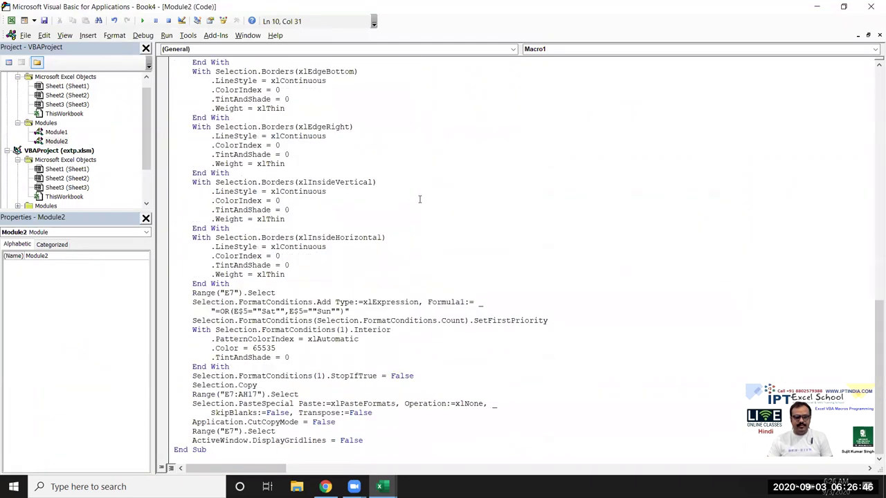
Open Module1 of extp.xlsm to show Macro2 and select its Selection.AutoFilter line
{"action": "double_click", "coordinate": [40, 206]}
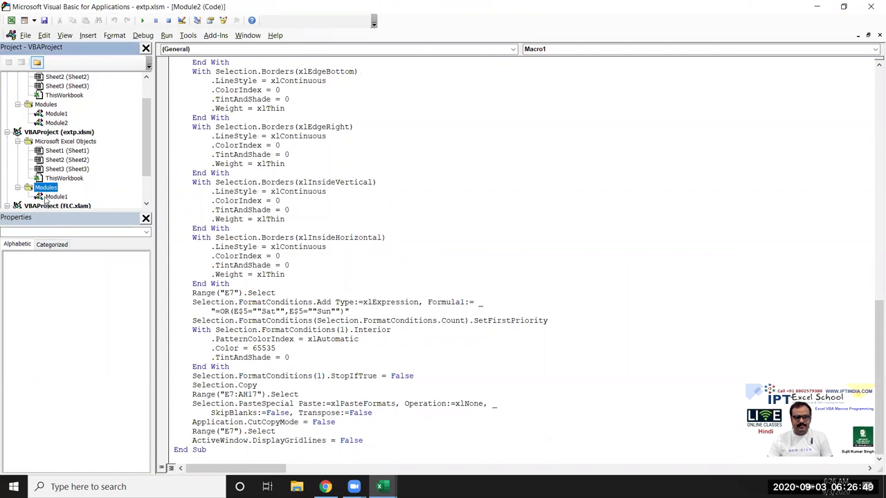
{"action": "double_click", "coordinate": [47, 197]}
{"action": "left_click", "coordinate": [289, 117]}
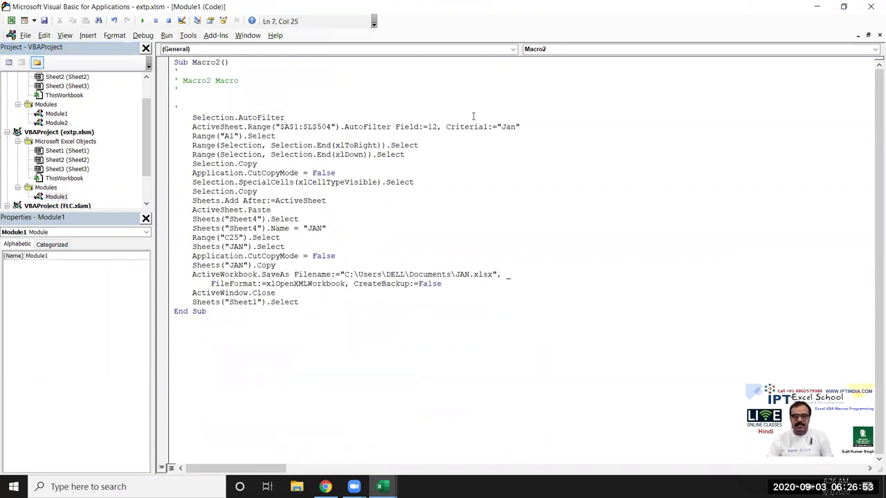
{"action": "left_click", "coordinate": [366, 127]}
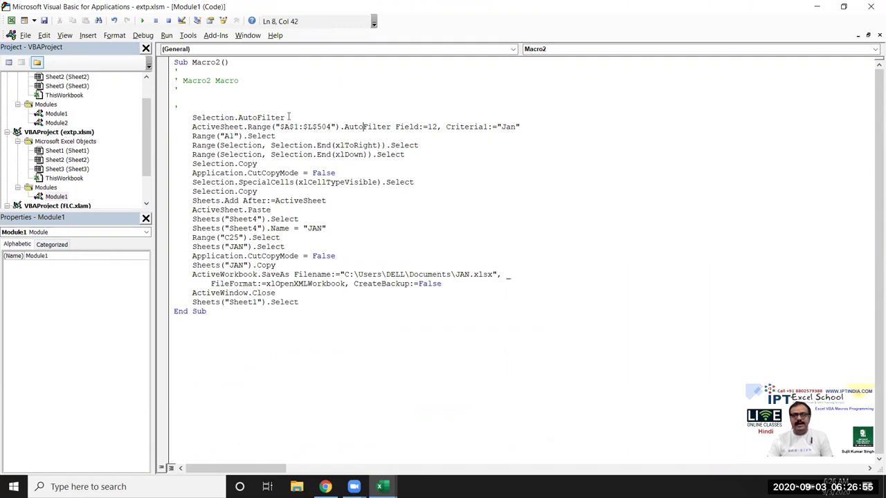
{"action": "left_click_drag", "start_coordinate": [289, 117], "coordinate": [191, 122]}
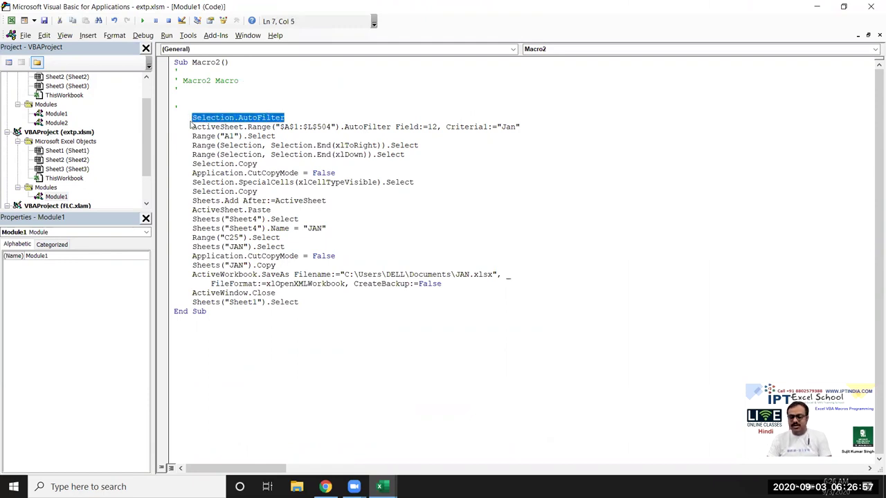
Delete Macro2's standalone Selection.AutoFilter line, then return to Excel and select A1
{"action": "key", "text": "Delete"}
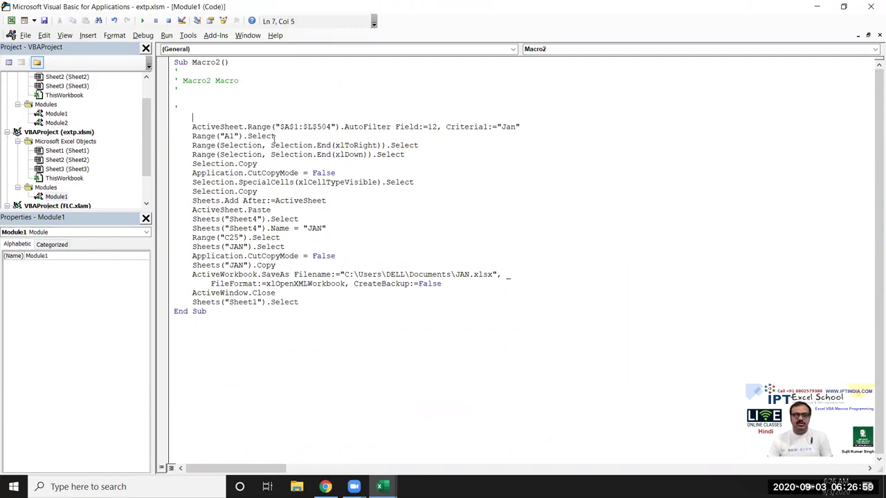
{"action": "left_click_drag", "start_coordinate": [283, 127], "coordinate": [331, 128]}
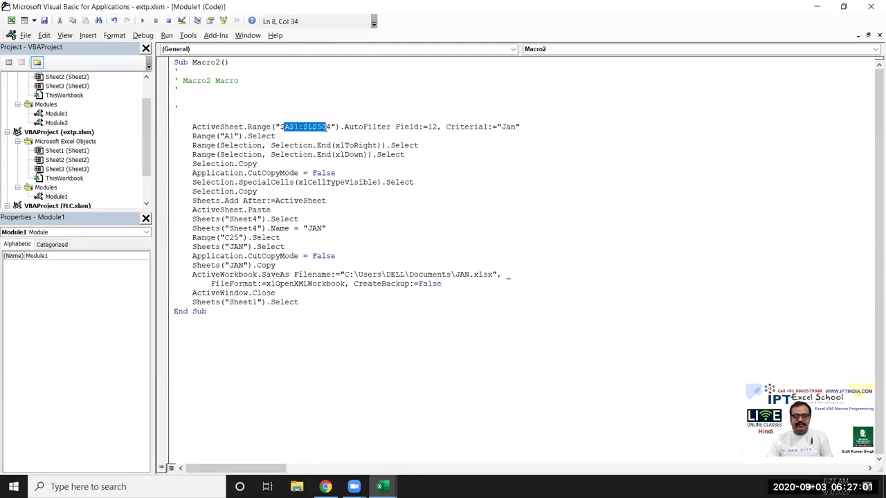
{"action": "key", "text": "alt+F11"}
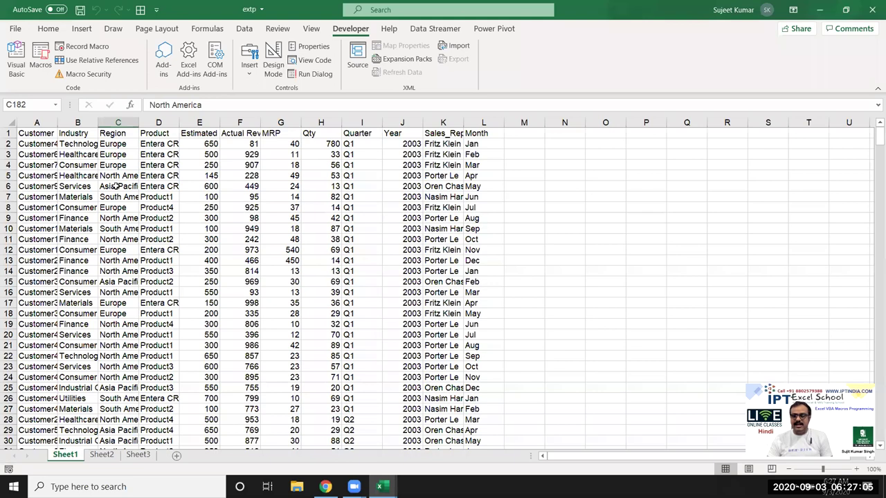
{"action": "left_click", "coordinate": [40, 132]}
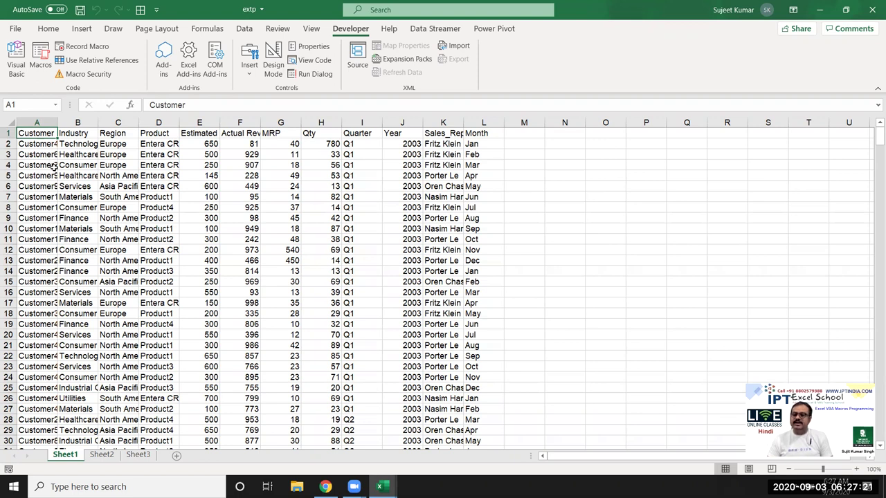
Trim Macro2's AutoFilter range to $A$1 by deleting :$L$504, then highlight Field:=12
{"action": "key", "text": "alt+F11"}
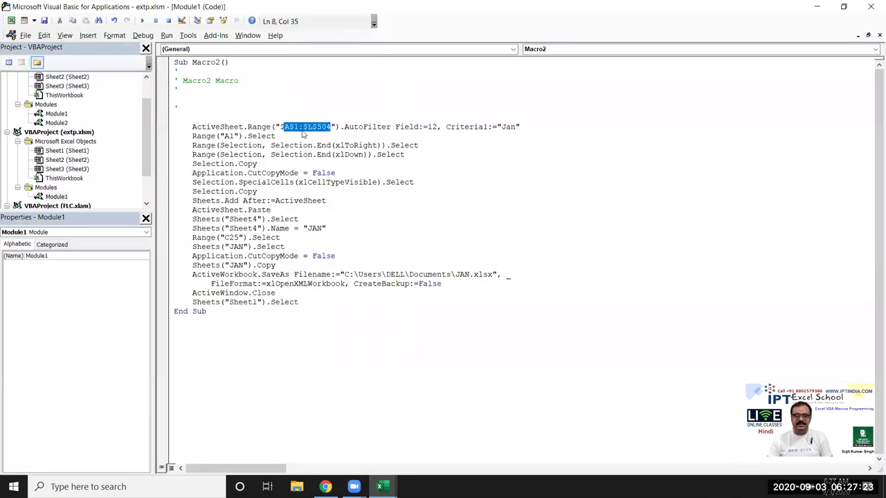
{"action": "left_click", "coordinate": [299, 127]}
{"action": "key", "text": "Delete"}
{"action": "key", "text": "Delete"}
{"action": "key", "text": "Delete"}
{"action": "key", "text": "Delete"}
{"action": "key", "text": "Delete"}
{"action": "key", "text": "Delete"}
{"action": "key", "text": "Delete"}
{"action": "key", "text": "Delete"}
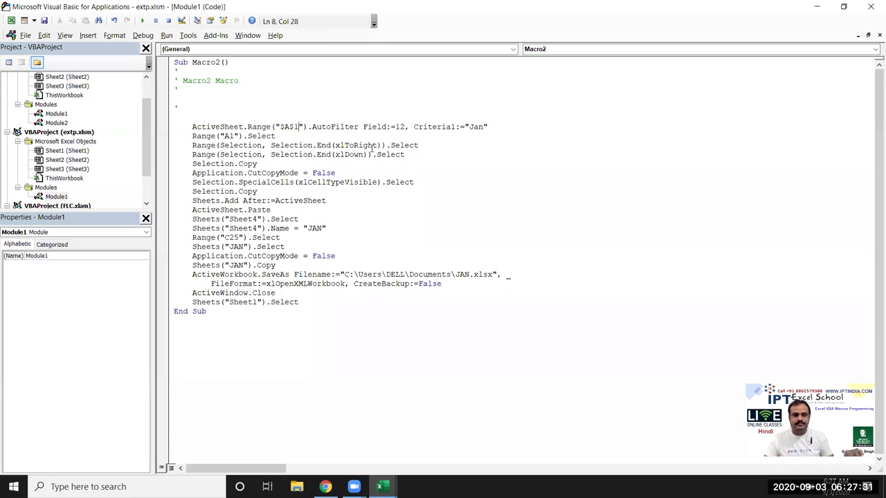
{"action": "double_click", "coordinate": [341, 130]}
{"action": "left_click", "coordinate": [350, 135]}
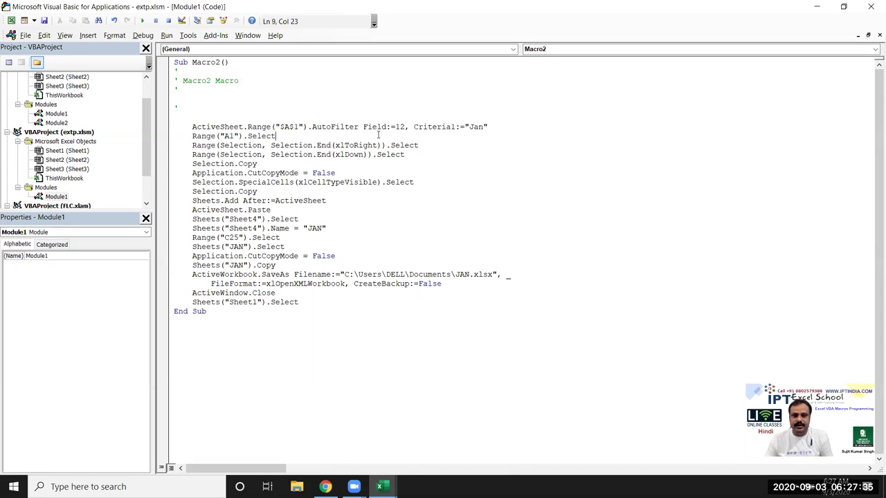
{"action": "double_click", "coordinate": [400, 127]}
Highlight the Jan criterion and the A1 and xlDown selection lines in Macro2
{"action": "double_click", "coordinate": [434, 127]}
{"action": "left_click_drag", "start_coordinate": [470, 126], "coordinate": [487, 127]}
{"action": "left_click", "coordinate": [311, 132]}
{"action": "left_click", "coordinate": [429, 152]}
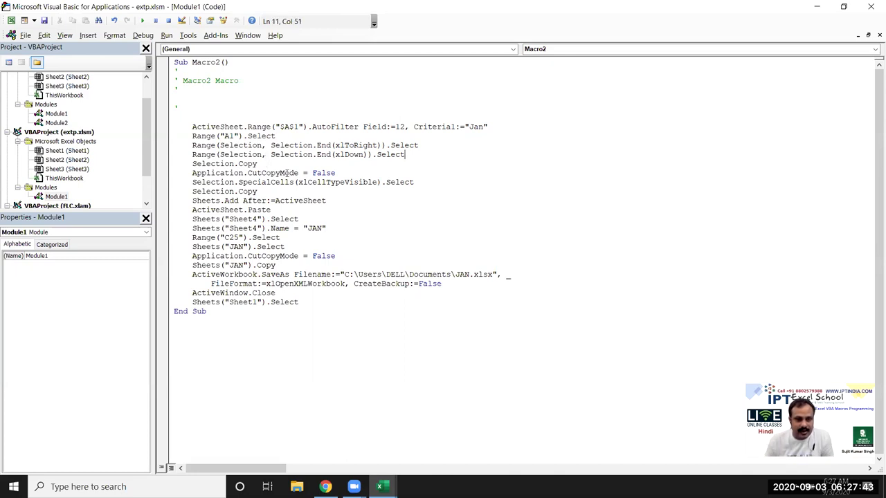
Select the Application.CutCopyMode = False line, after deleting and restoring the copy lines
{"action": "left_click_drag", "start_coordinate": [336, 173], "coordinate": [220, 174]}
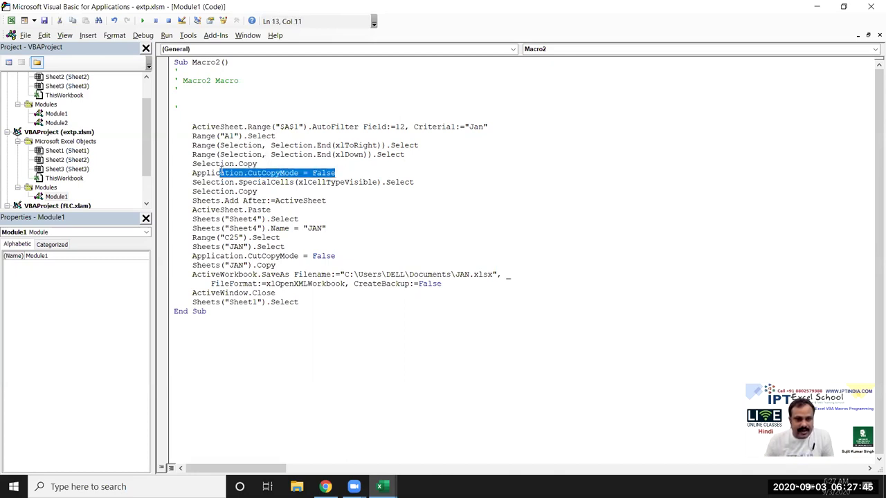
{"action": "left_click", "coordinate": [346, 173]}
{"action": "double_click", "coordinate": [323, 173]}
{"action": "key", "text": "Down"}
{"action": "key", "text": "Down"}
{"action": "key", "text": "Down"}
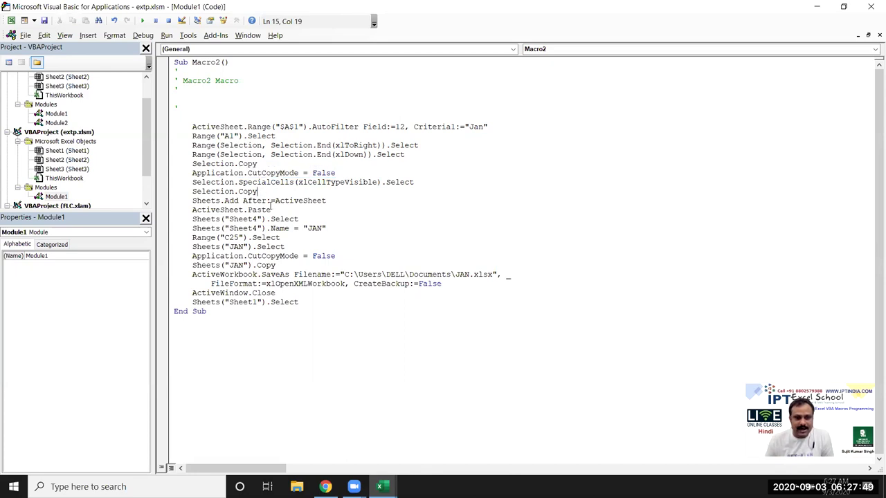
{"action": "mouse_move", "coordinate": [337, 173]}
{"action": "left_mouse_down"}
{"action": "mouse_move", "coordinate": [191, 173]}
{"action": "mouse_move", "coordinate": [193, 164]}
{"action": "left_mouse_up"}
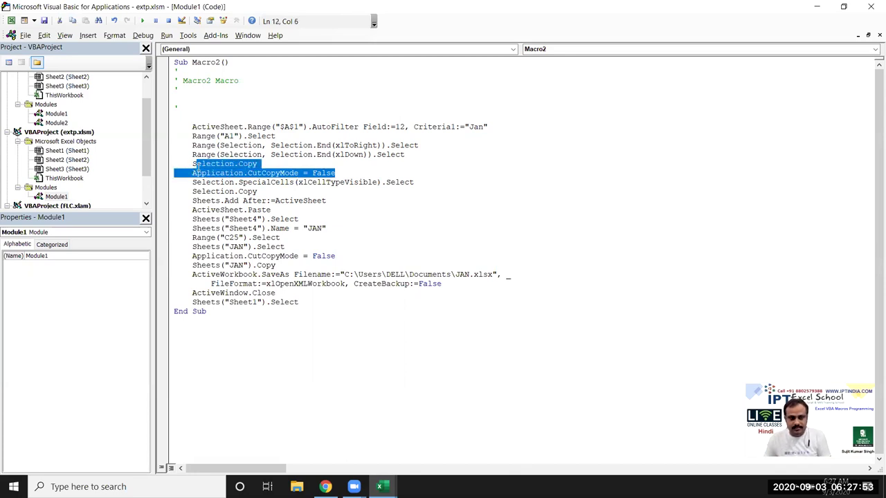
{"action": "key", "text": "Delete"}
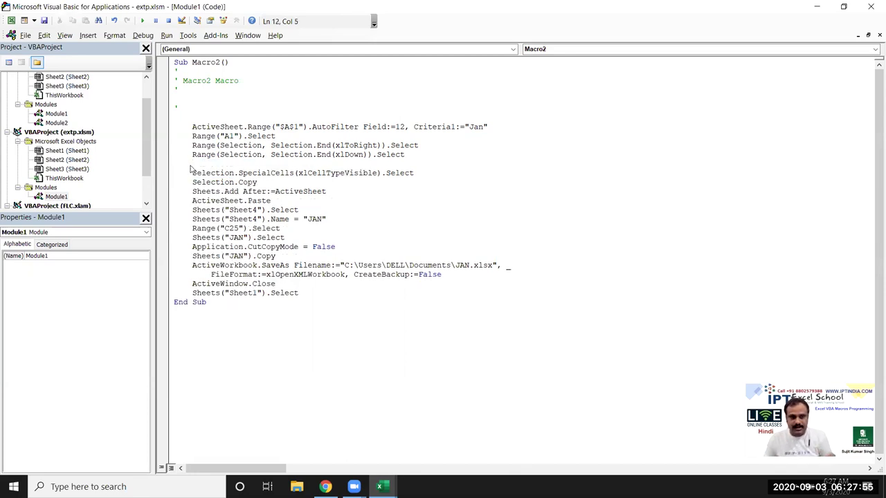
{"action": "key", "text": "ctrl+z"}
{"action": "left_click", "coordinate": [240, 173]}
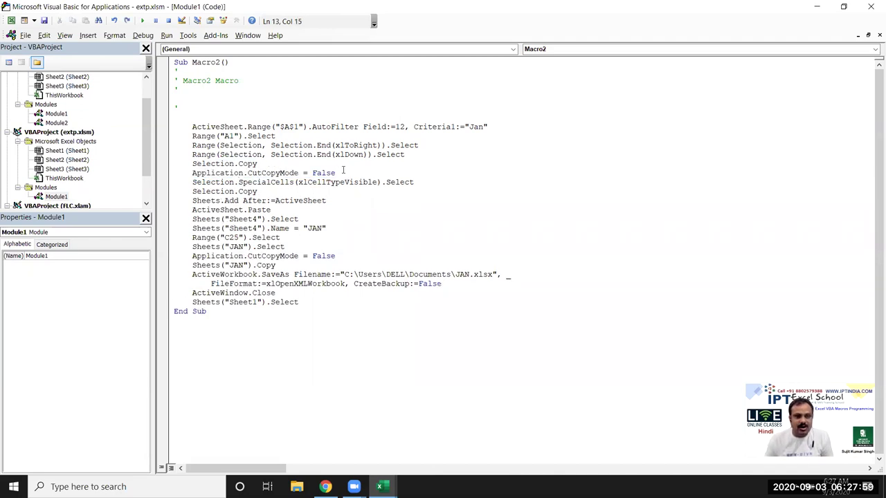
{"action": "left_click_drag", "start_coordinate": [337, 173], "coordinate": [197, 174]}
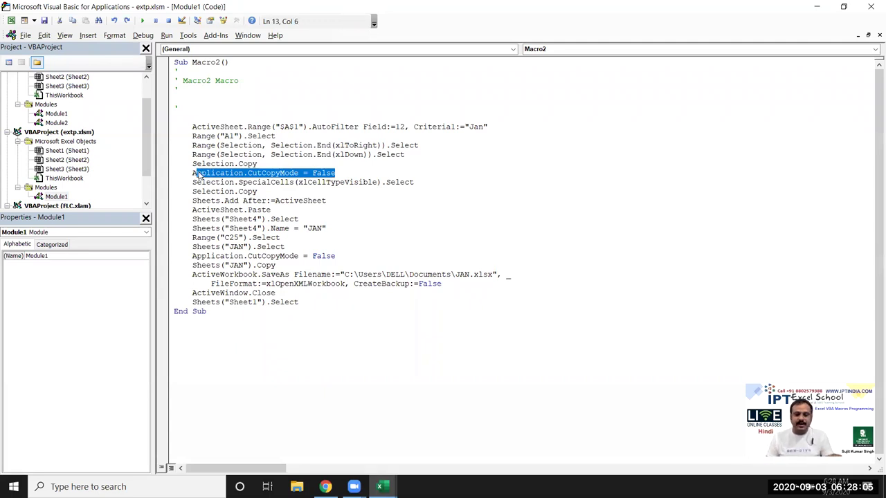
{"action": "key", "text": "shift+Left"}
{"action": "key", "text": "ctrl+c"}
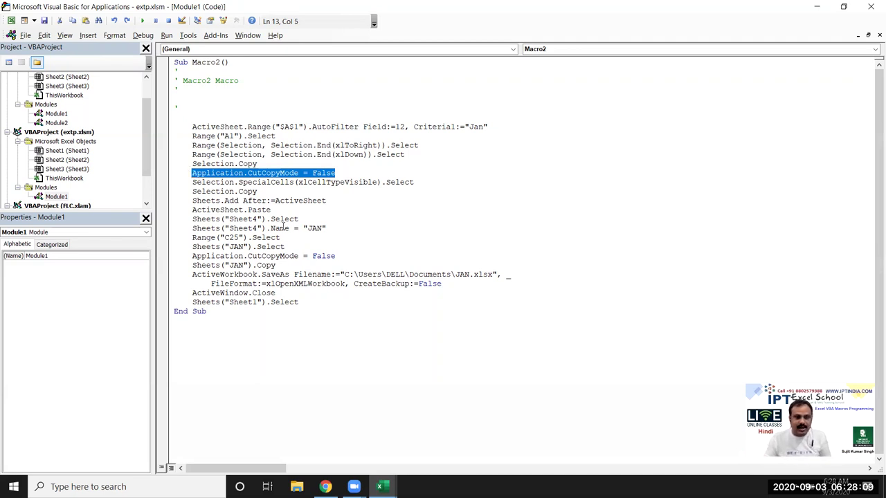
Paste Application.CutCopyMode = False on a new line after ActiveSheet.Paste
{"action": "left_click", "coordinate": [281, 209]}
{"action": "key", "text": "Return"}
{"action": "key", "text": "ctrl+v"}
Delete the earlier Selection.Copy and CutCopyMode lines, then highlight xlCellTypeVisible
{"action": "left_click_drag", "start_coordinate": [337, 172], "coordinate": [186, 159]}
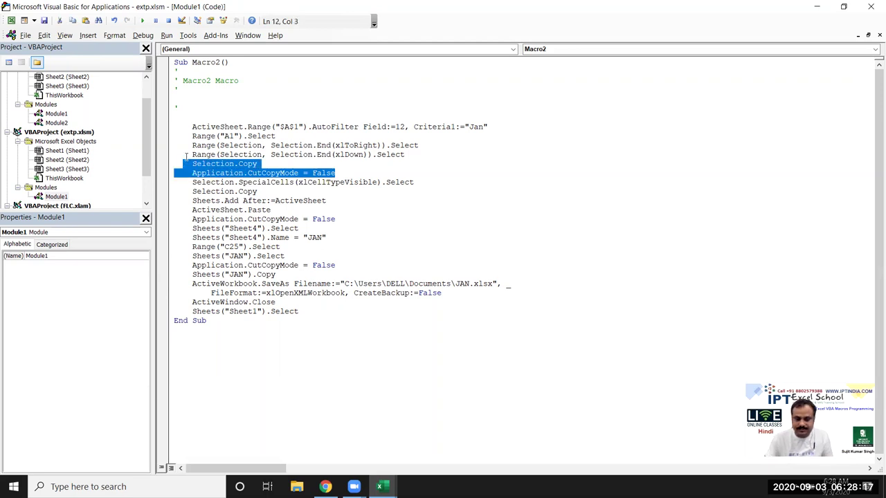
{"action": "key", "text": "Delete"}
{"action": "left_click", "coordinate": [214, 173]}
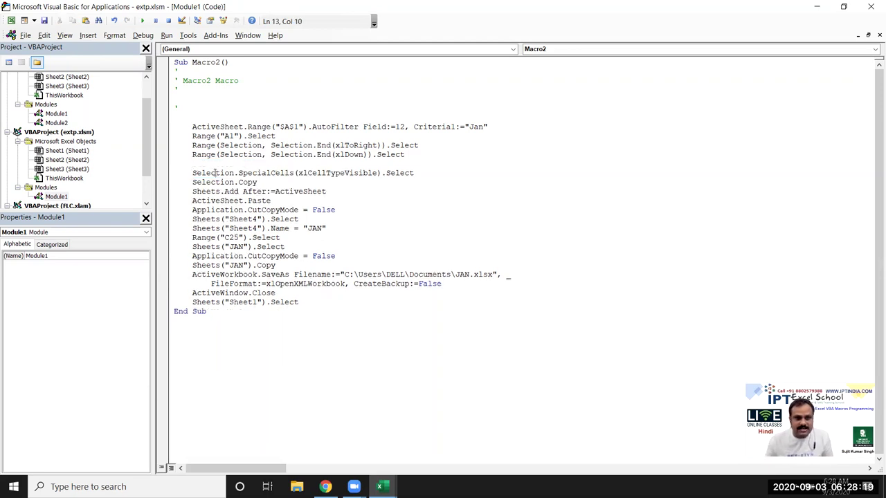
{"action": "double_click", "coordinate": [311, 174]}
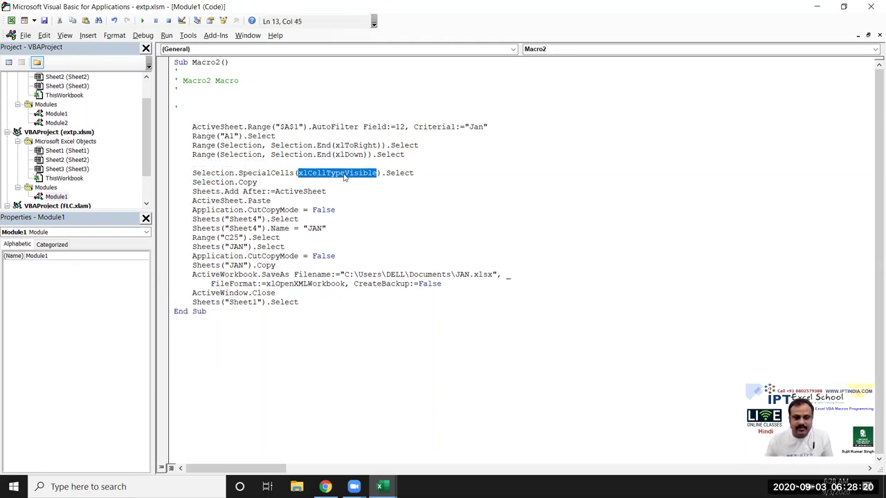
{"action": "double_click", "coordinate": [225, 183]}
{"action": "left_click", "coordinate": [276, 191]}
{"action": "double_click", "coordinate": [279, 191]}
{"action": "double_click", "coordinate": [272, 201]}
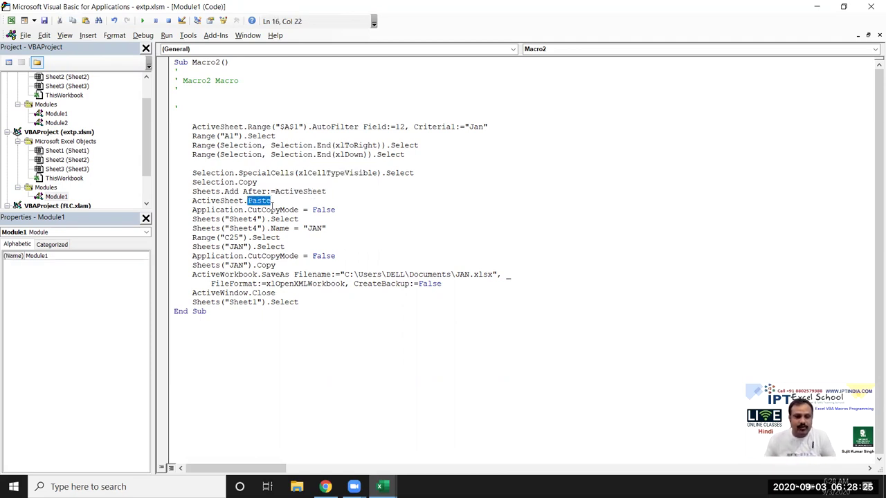
{"action": "double_click", "coordinate": [273, 209]}
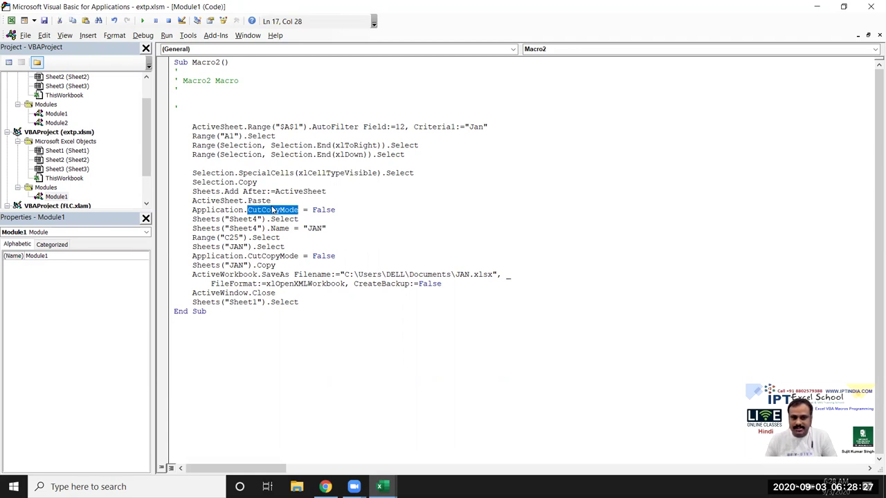
{"action": "left_click_drag", "start_coordinate": [190, 221], "coordinate": [299, 220]}
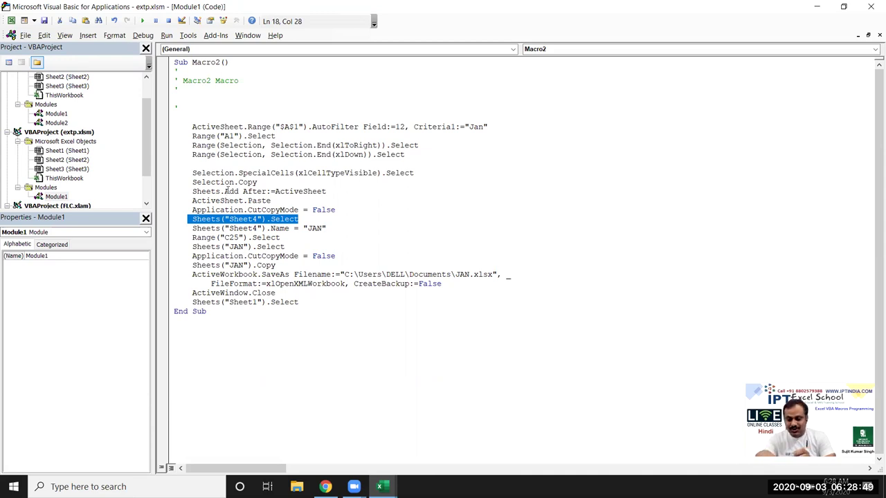
Delete the Sheet4 select line and make the rename line use ActiveSheet.Name
{"action": "key", "text": "Delete"}
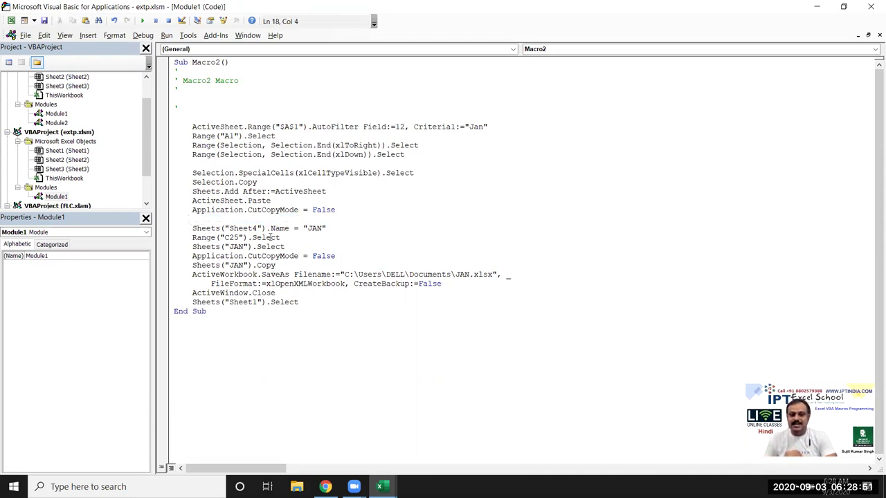
{"action": "double_click", "coordinate": [320, 228]}
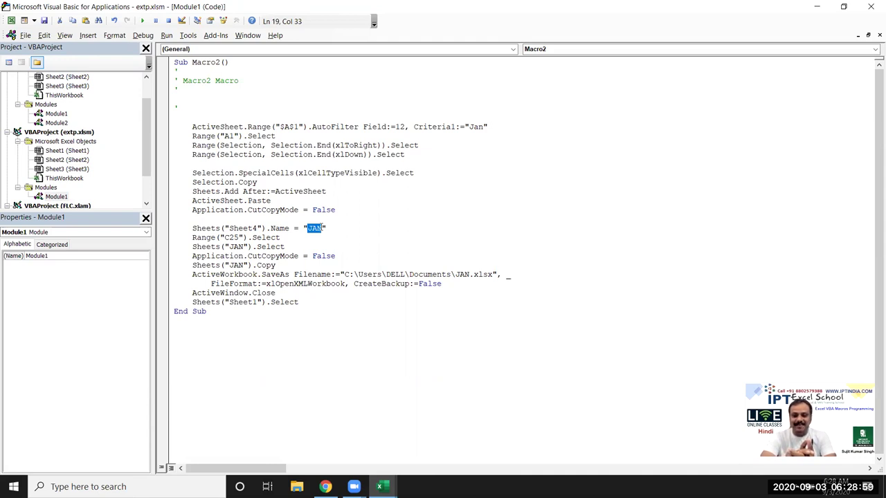
{"action": "left_click", "coordinate": [243, 210]}
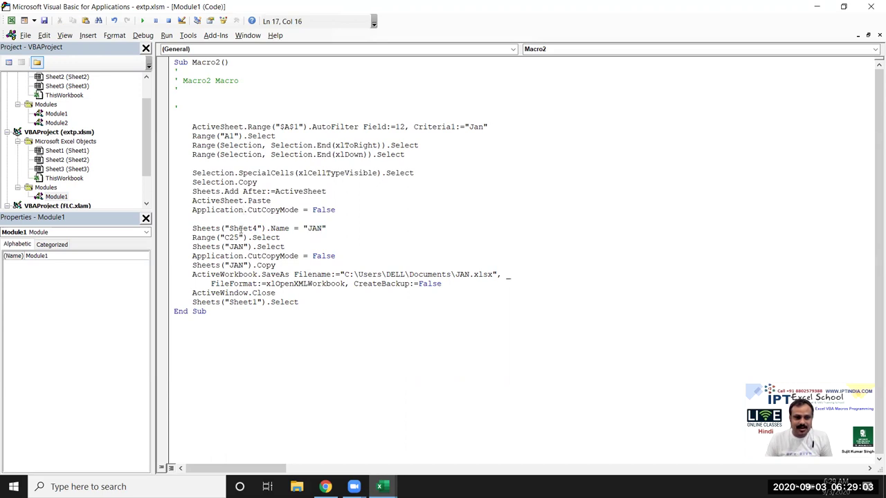
{"action": "left_click_drag", "start_coordinate": [244, 201], "coordinate": [189, 201]}
{"action": "key", "text": "ctrl+c"}
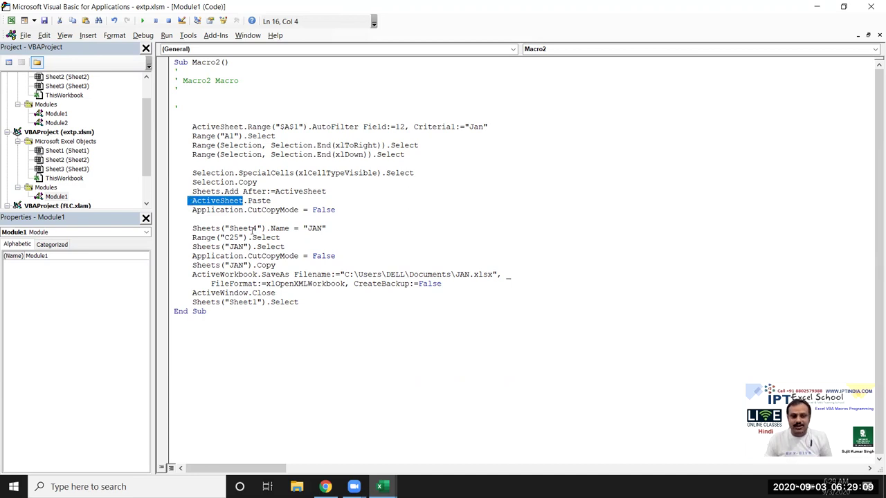
{"action": "left_click_drag", "start_coordinate": [266, 228], "coordinate": [195, 229]}
{"action": "key", "text": "ctrl+v"}
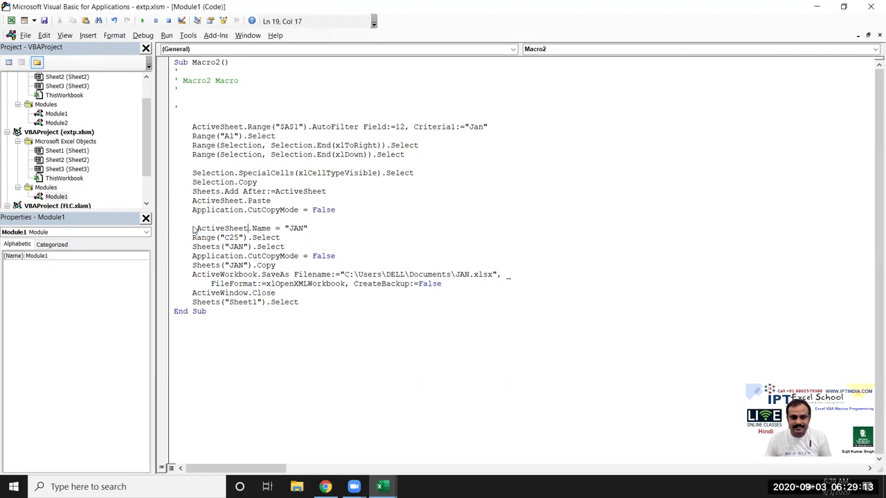
Delete the Sheets("JAN").Select line and the second CutCopyMode line
{"action": "left_click_drag", "start_coordinate": [285, 246], "coordinate": [194, 249]}
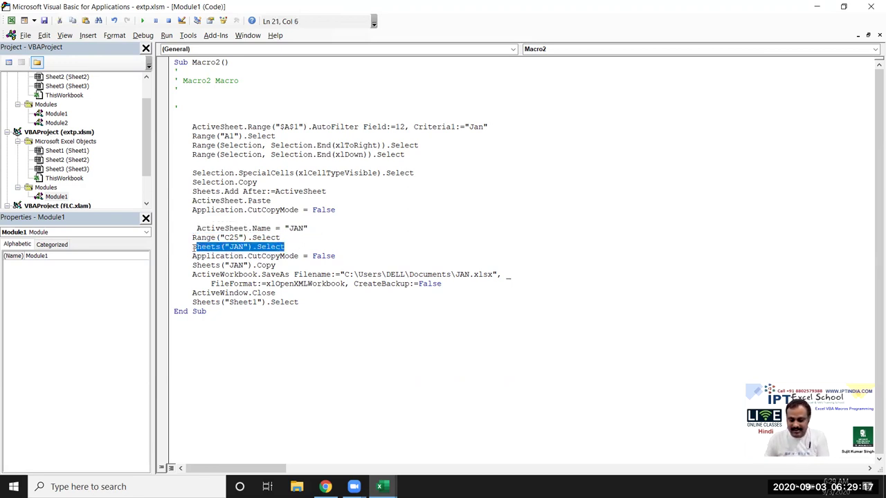
{"action": "key", "text": "Delete"}
{"action": "left_click_drag", "start_coordinate": [339, 256], "coordinate": [192, 255]}
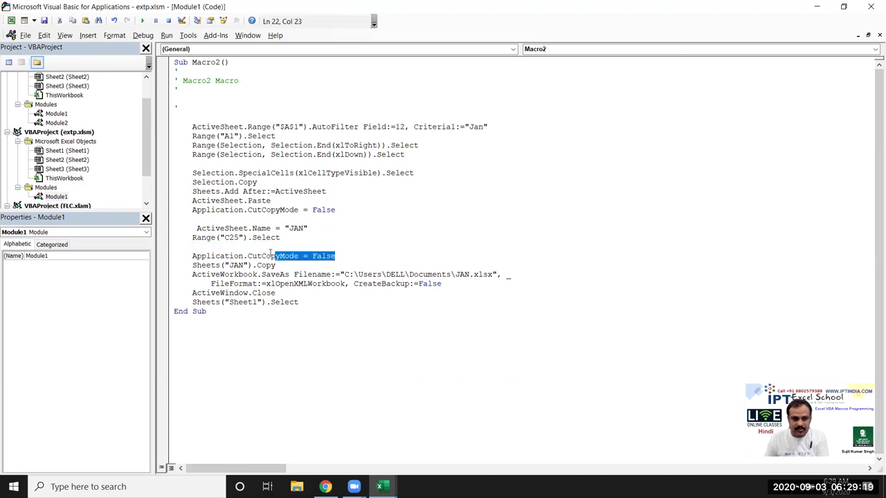
{"action": "key", "text": "Delete"}
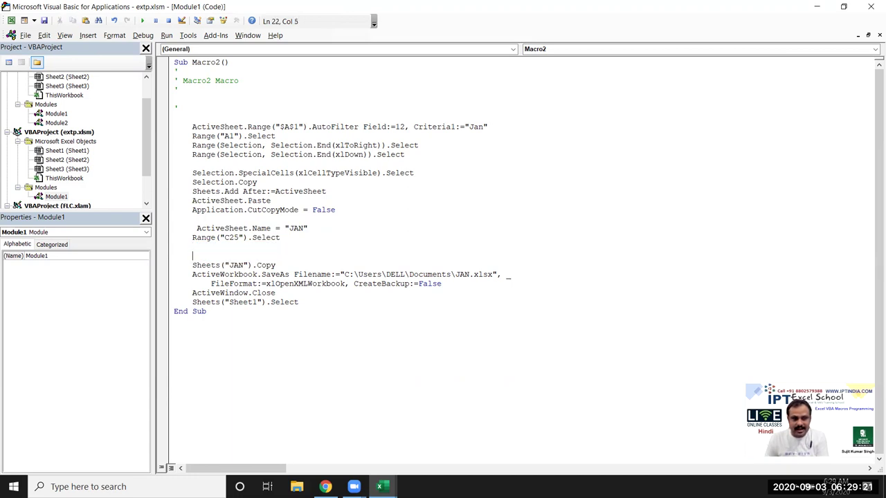
Change the Sheets("JAN").Copy line to ActiveSheet.Move
{"action": "left_click_drag", "start_coordinate": [254, 266], "coordinate": [191, 267]}
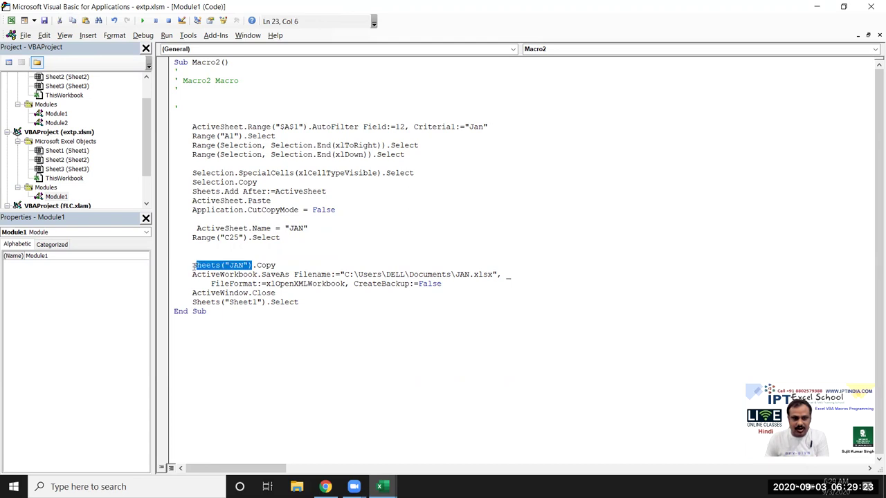
{"action": "key", "text": "ctrl+v"}
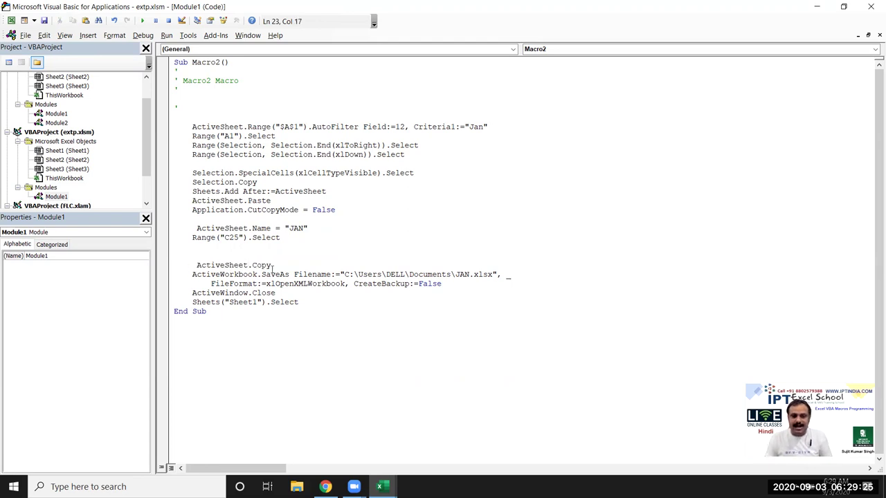
{"action": "double_click", "coordinate": [262, 266]}
{"action": "type", "text": "move"}
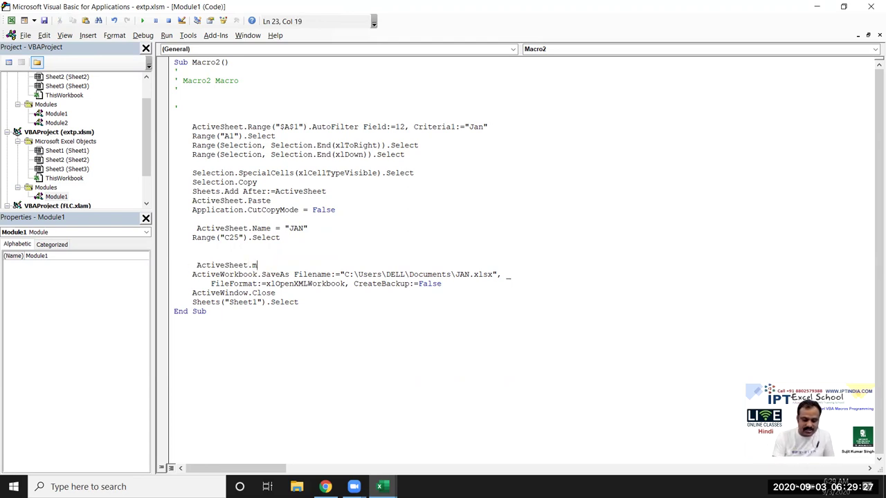
{"action": "left_click", "coordinate": [301, 320]}
{"action": "left_click", "coordinate": [277, 274]}
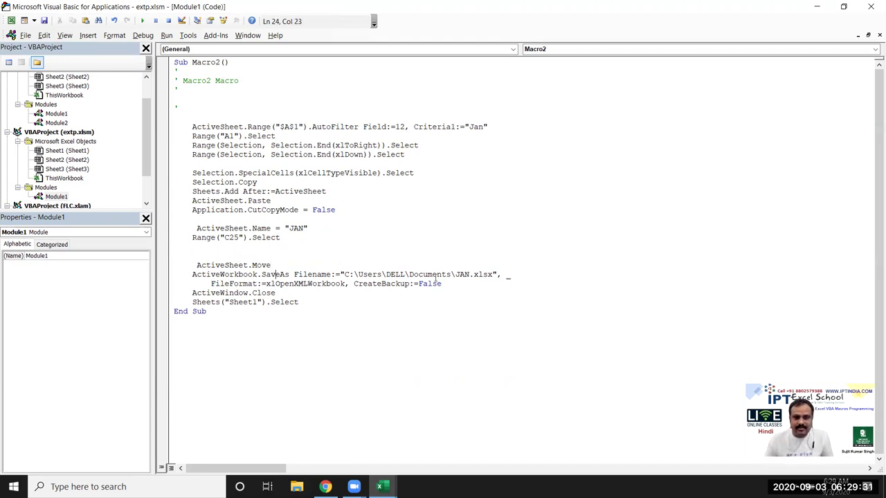
{"action": "left_click", "coordinate": [303, 303]}
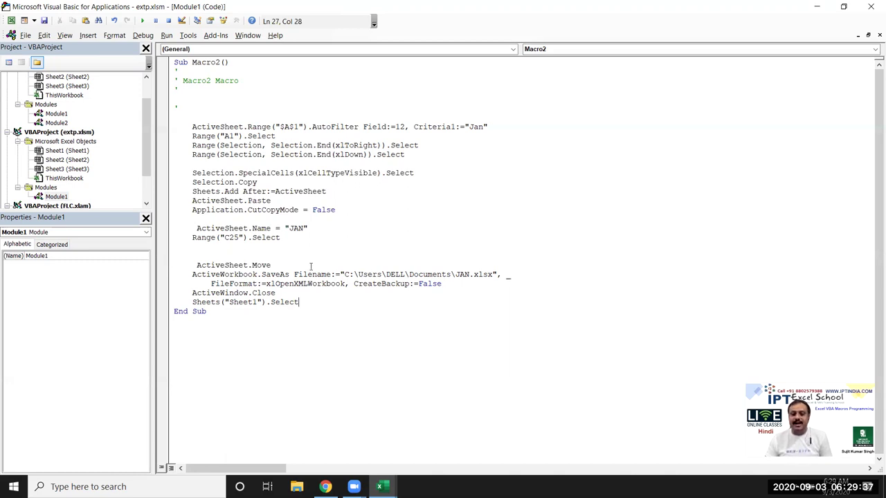
{"action": "left_click_drag", "start_coordinate": [464, 128], "coordinate": [493, 127]}
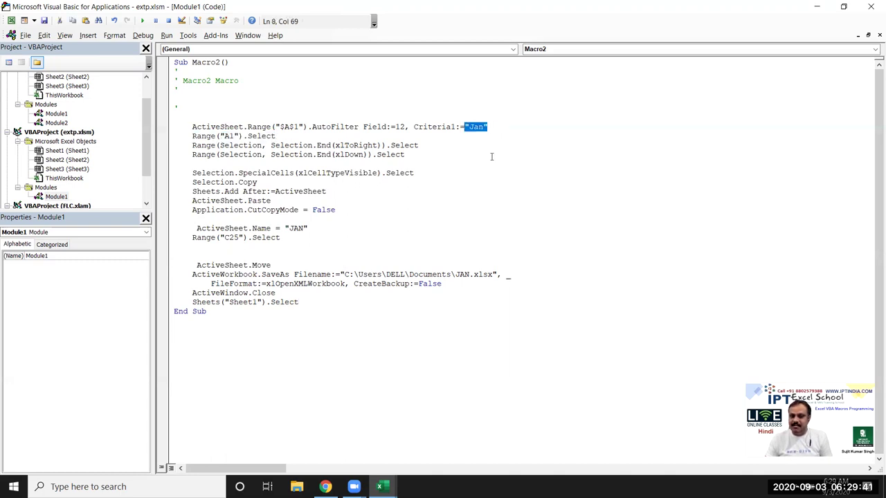
{"action": "left_click", "coordinate": [485, 178]}
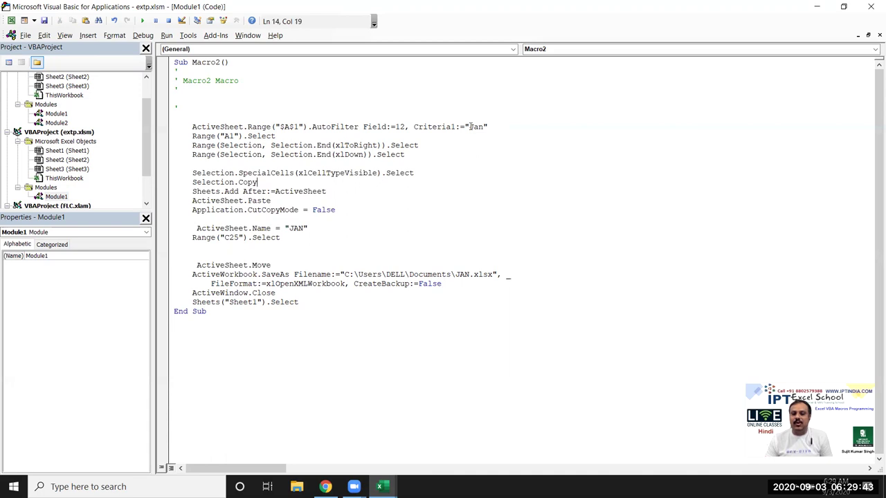
Change the AutoFilter Criteria1 value from Jan to Feb
{"action": "left_click_drag", "start_coordinate": [470, 126], "coordinate": [485, 127]}
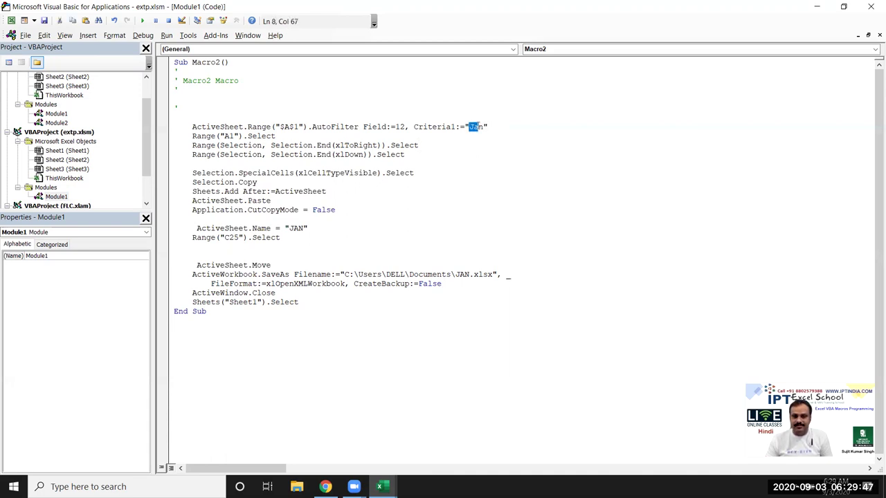
{"action": "type", "text": "FE\\e"}
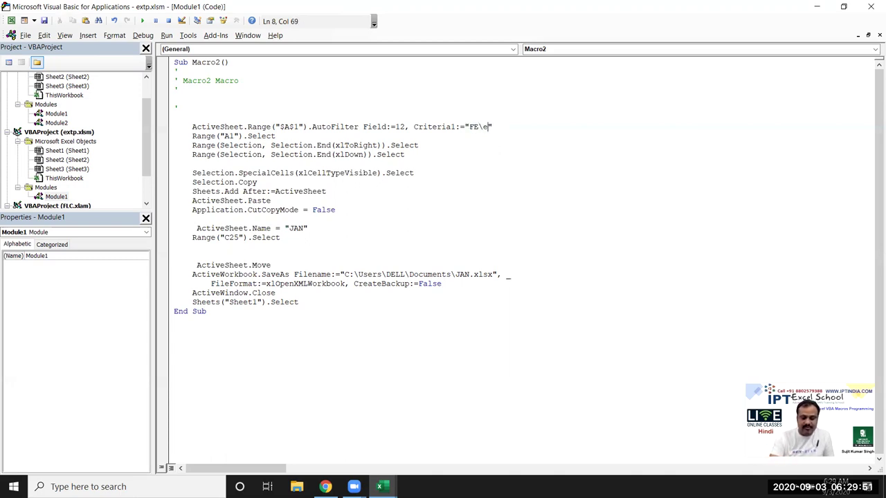
{"action": "key", "text": "BackSpace"}
{"action": "key", "text": "BackSpace"}
{"action": "key", "text": "BackSpace"}
{"action": "type", "text": "eb"}
Replace JAN with Feb in the ActiveSheet.Name value and the SaveAs file name
{"action": "left_click", "coordinate": [288, 265]}
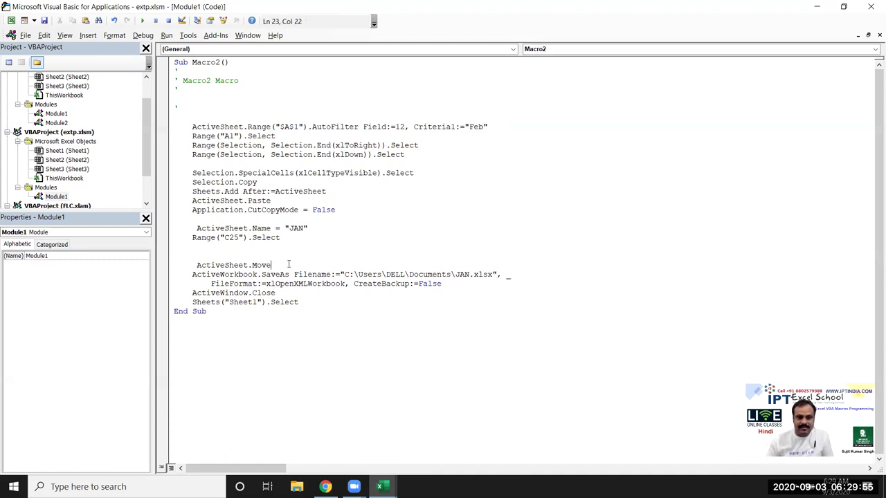
{"action": "left_click", "coordinate": [307, 228]}
{"action": "key", "text": "BackSpace"}
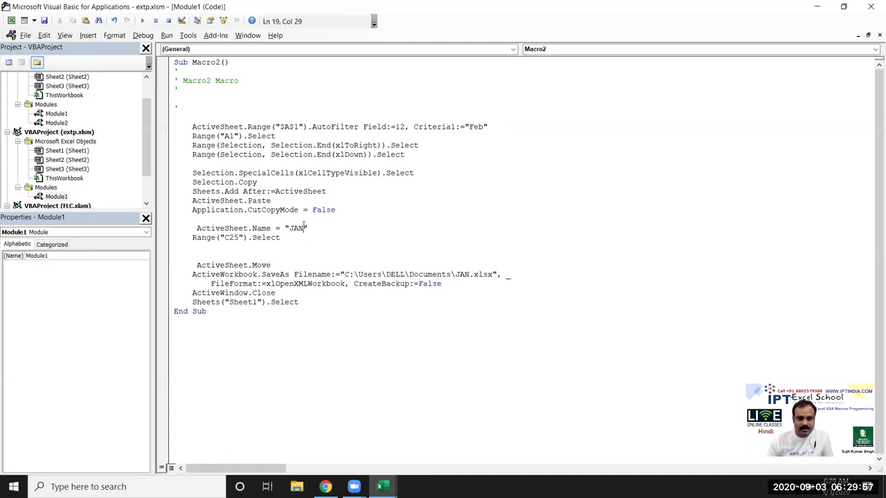
{"action": "key", "text": "BackSpace"}
{"action": "key", "text": "BackSpace"}
{"action": "key", "text": "BackSpace"}
{"action": "type", "text": "Feb"}
{"action": "left_click", "coordinate": [474, 275]}
{"action": "key", "text": "BackSpace"}
{"action": "key", "text": "BackSpace"}
{"action": "key", "text": "BackSpace"}
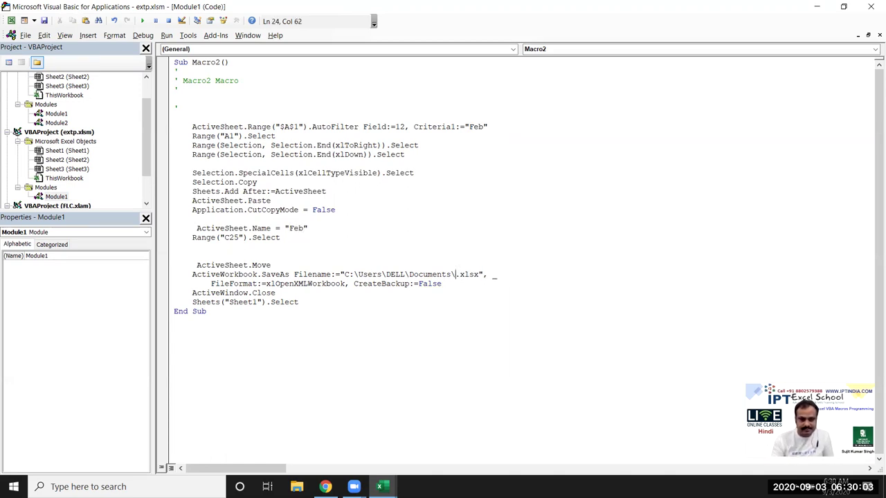
{"action": "type", "text": "Feb"}
{"action": "left_click", "coordinate": [491, 289]}
Run Macro2 from the Macros list to filter the sales table to Feb rows
{"action": "key", "text": "alt+F11"}
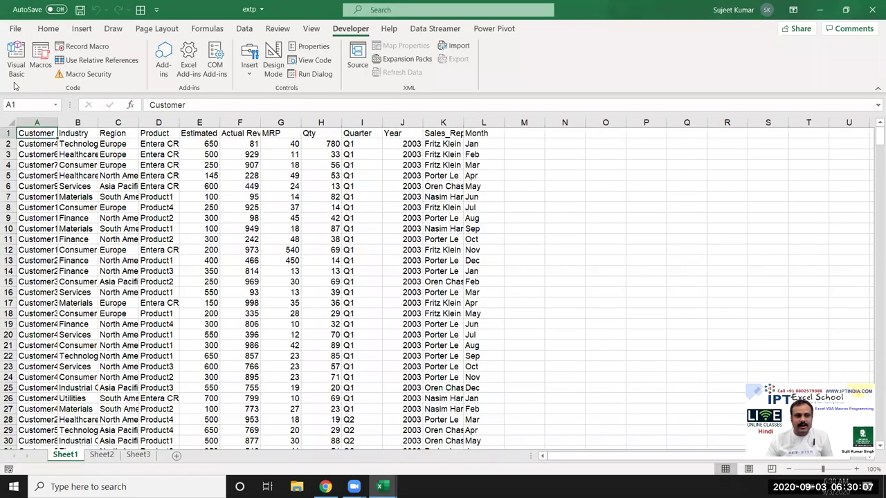
{"action": "left_click", "coordinate": [43, 65]}
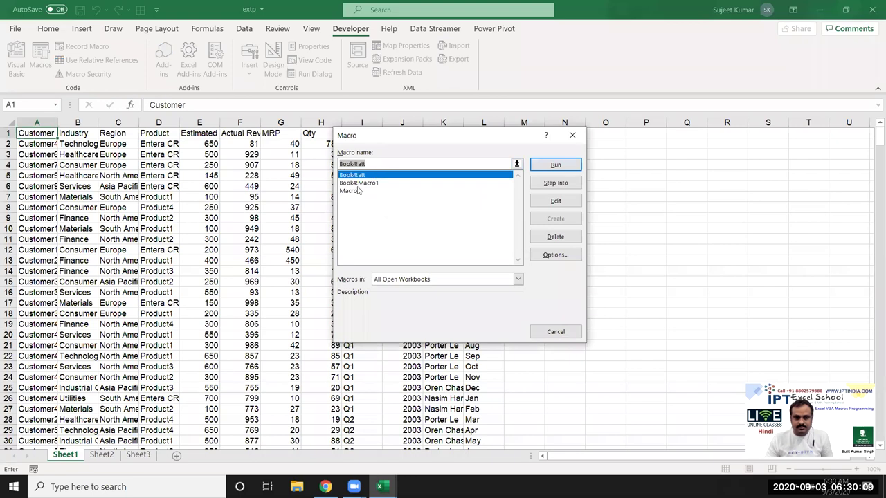
{"action": "left_click", "coordinate": [358, 191]}
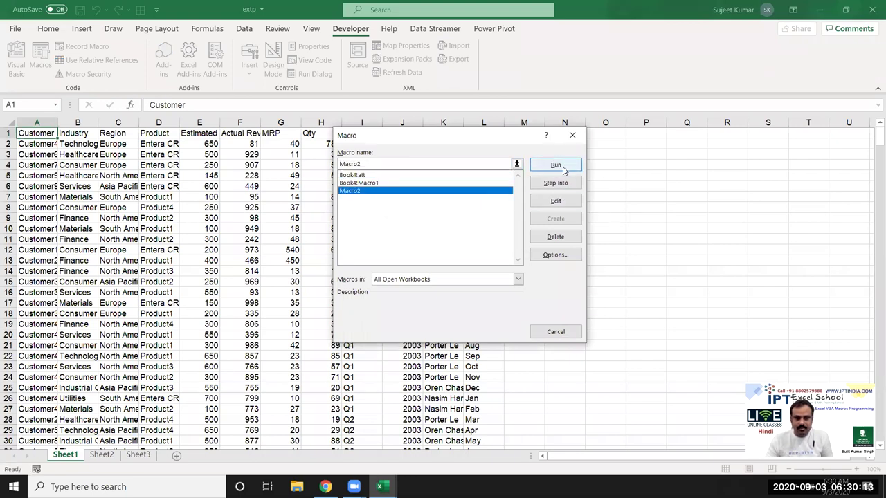
{"action": "left_click", "coordinate": [563, 167]}
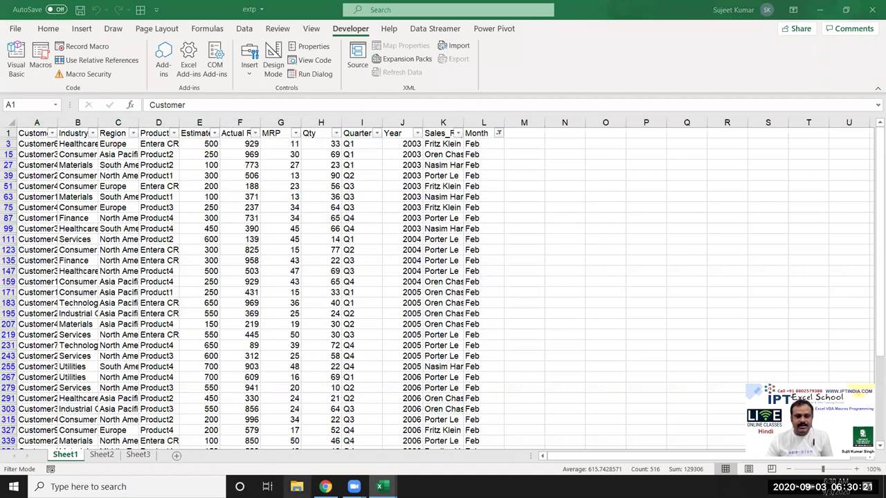
{"action": "left_click", "coordinate": [297, 486]}
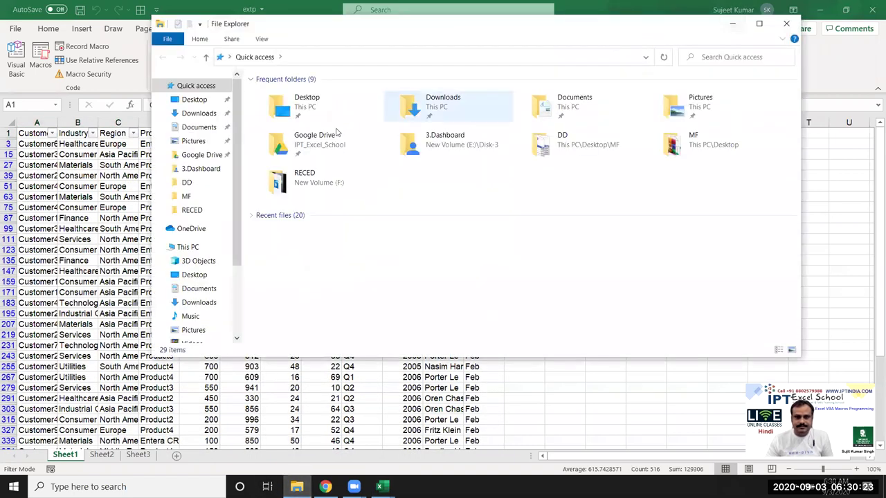
Permanently delete the Feb and JAN workbooks from Documents with Shift+Delete
{"action": "left_click", "coordinate": [198, 291]}
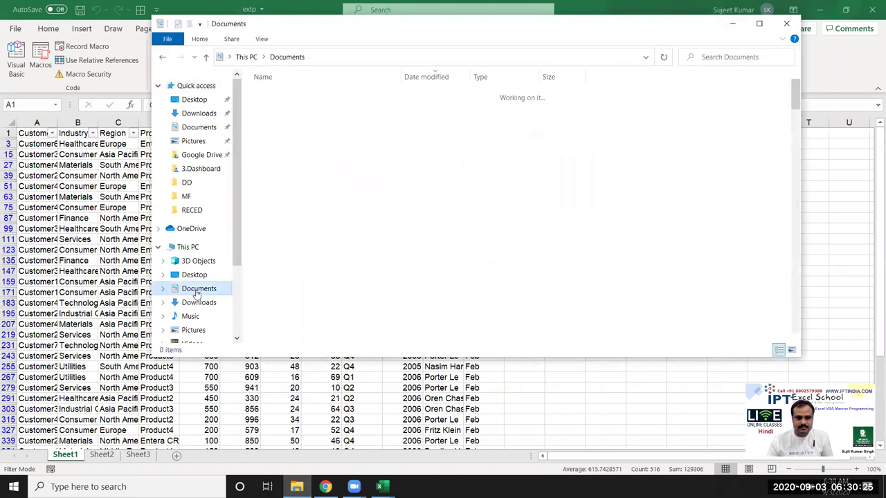
{"action": "left_click", "coordinate": [292, 101]}
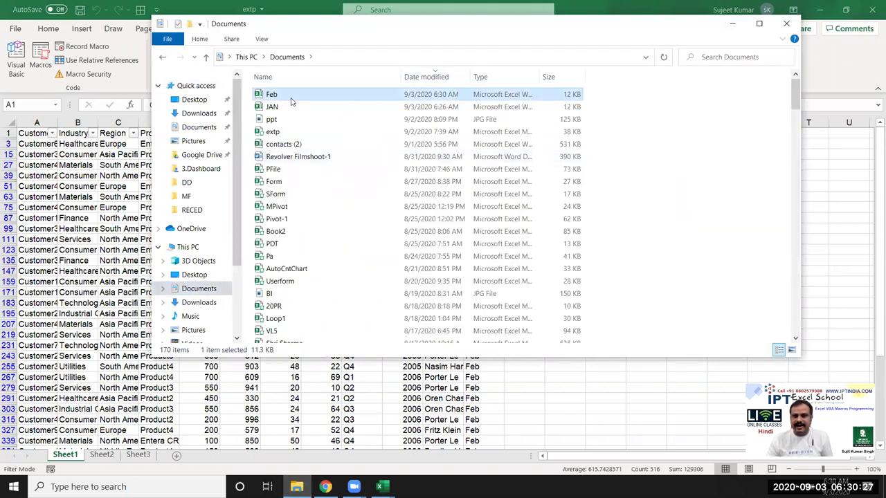
{"action": "left_click", "coordinate": [294, 108], "text": "ctrl"}
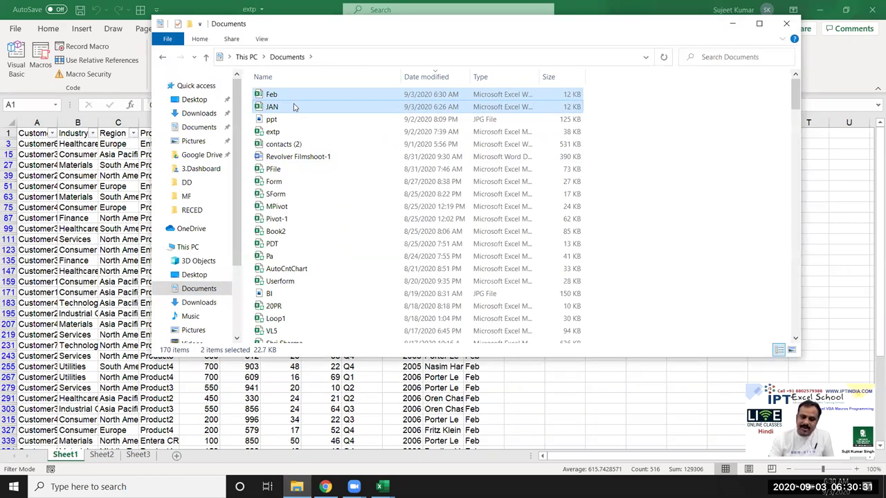
{"action": "key", "text": "Return"}
{"action": "key", "text": "shift+Delete"}
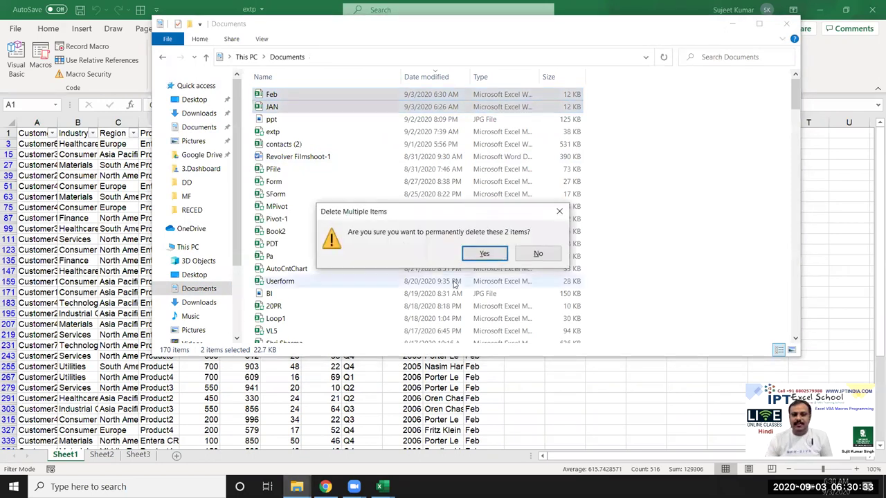
{"action": "left_click", "coordinate": [469, 255]}
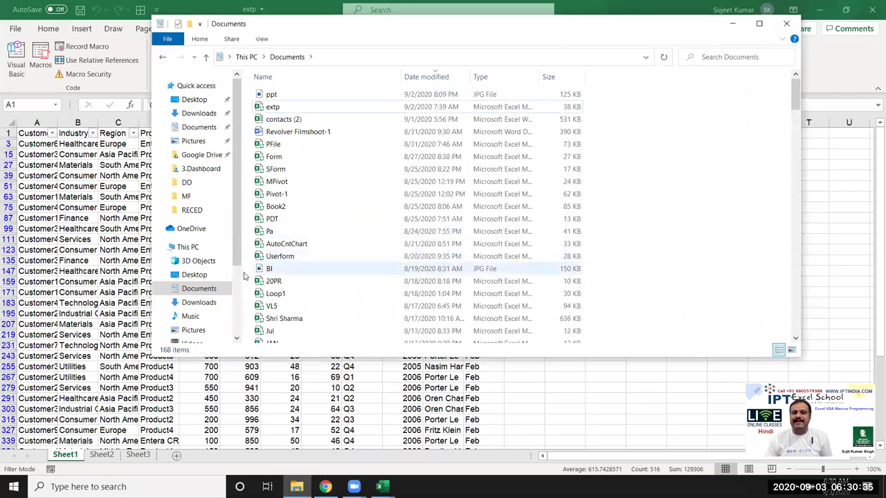
{"action": "left_click", "coordinate": [123, 231]}
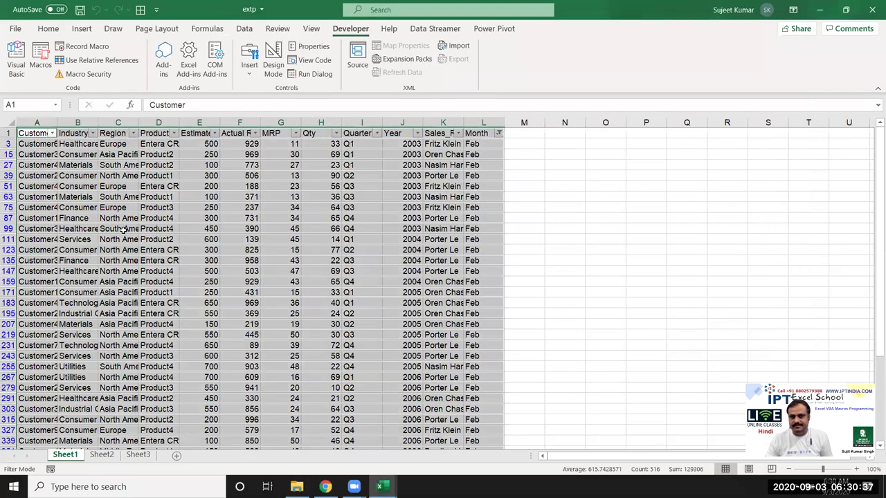
Add m = InputBox("Enter Month Name") on a new line above the AutoFilter line
{"action": "left_click", "coordinate": [21, 71]}
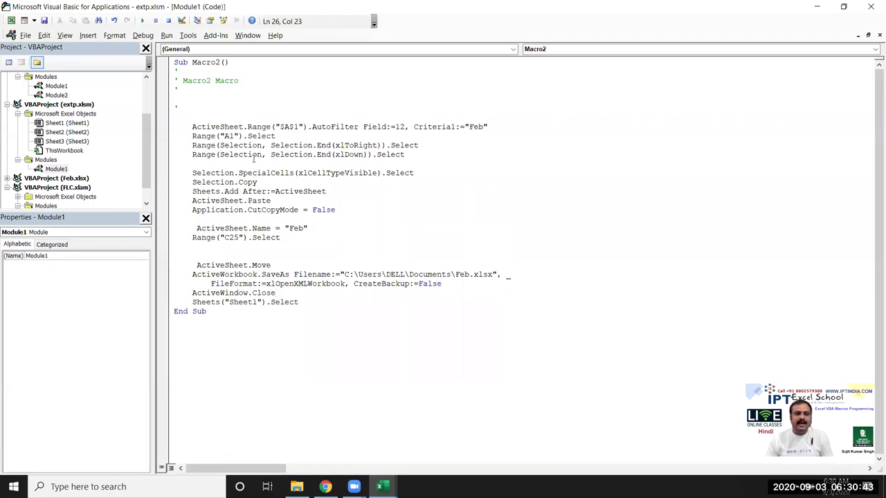
{"action": "left_click", "coordinate": [192, 127]}
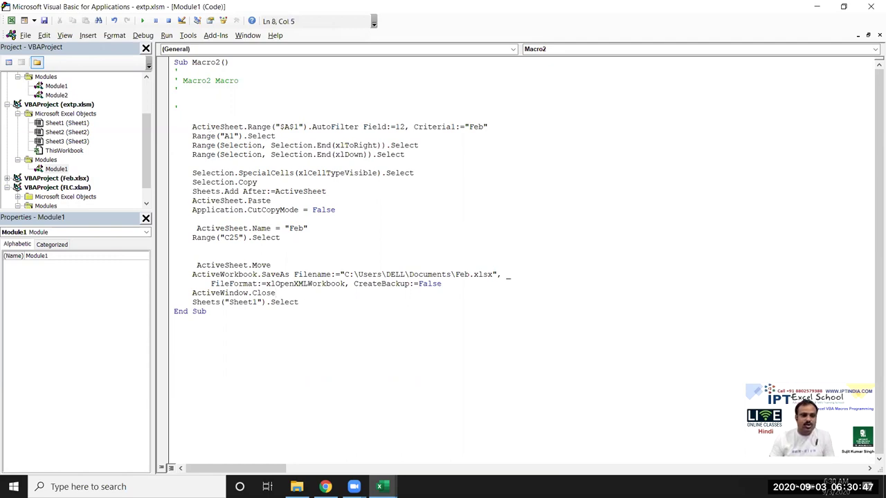
{"action": "key", "text": "Return"}
{"action": "left_click", "coordinate": [192, 117]}
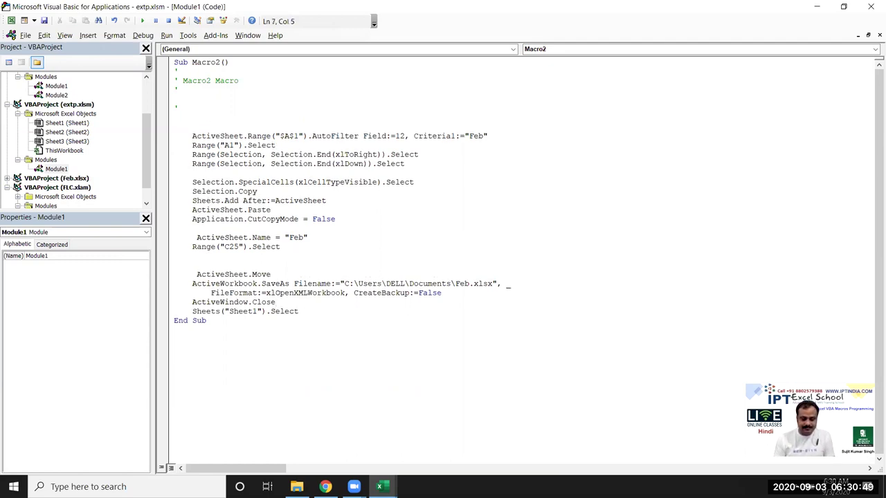
{"action": "type", "text": "m=inpu"}
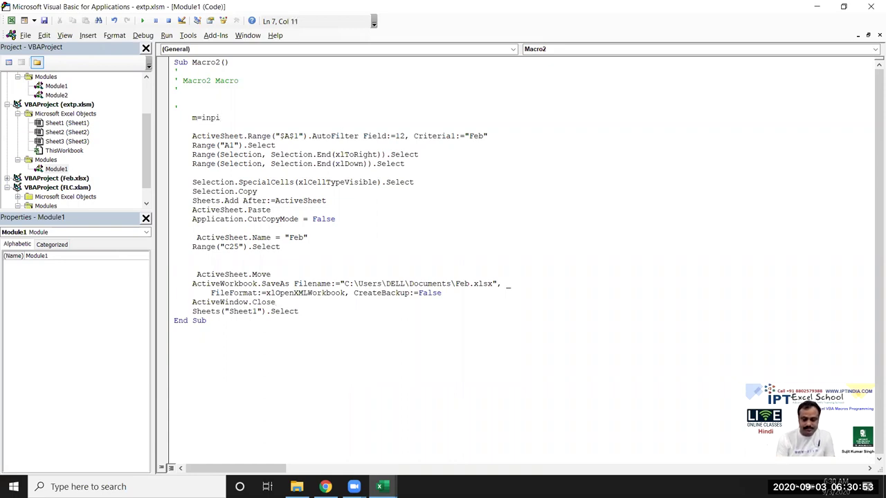
{"action": "type", "text": "tbox(\"Enter Month Name"}
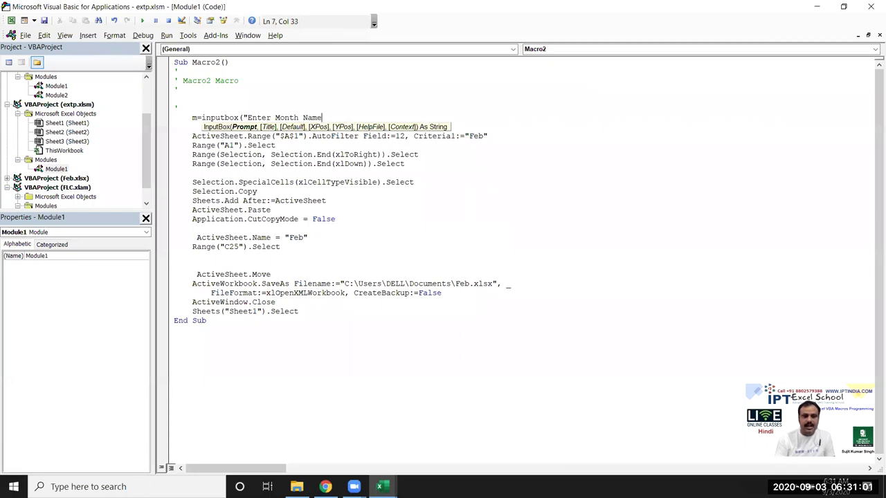
{"action": "type", "text": ")"}
{"action": "left_click", "coordinate": [459, 173]}
Replace "Feb" with m in Criteria1 and in the ActiveSheet.Name value
{"action": "left_click_drag", "start_coordinate": [464, 137], "coordinate": [488, 137]}
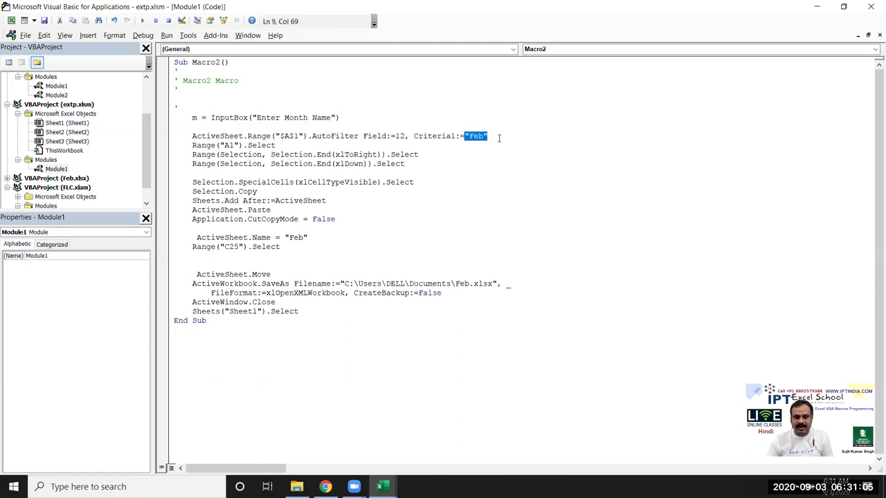
{"action": "type", "text": "m"}
{"action": "left_click", "coordinate": [388, 222]}
{"action": "left_click_drag", "start_coordinate": [283, 237], "coordinate": [308, 237]}
{"action": "type", "text": "m"}
{"action": "left_click", "coordinate": [452, 330]}
{"action": "left_click", "coordinate": [457, 283]}
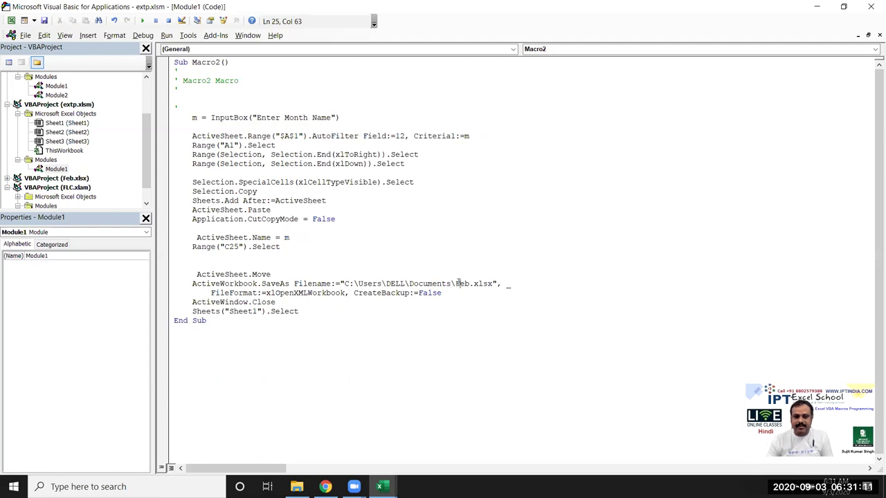
Change the SaveAs file name to the Documents path & m & ".xlsx", then return to Excel
{"action": "left_click_drag", "start_coordinate": [341, 284], "coordinate": [497, 283]}
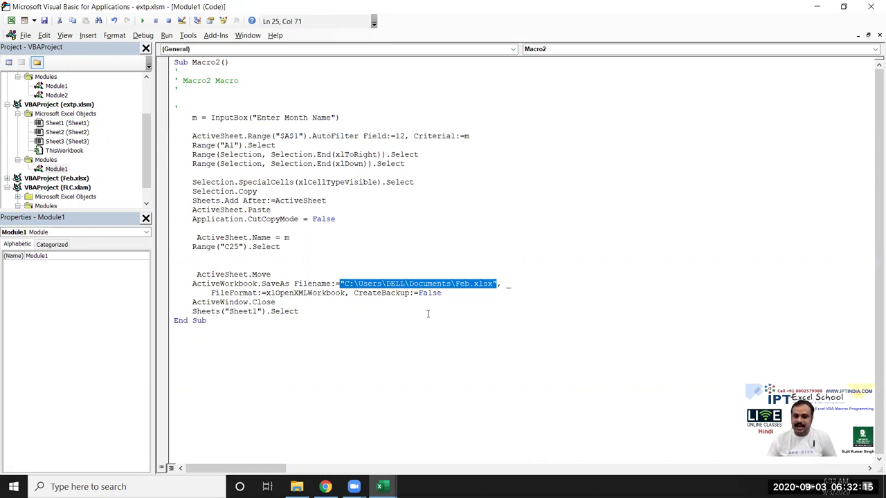
{"action": "left_click", "coordinate": [454, 284]}
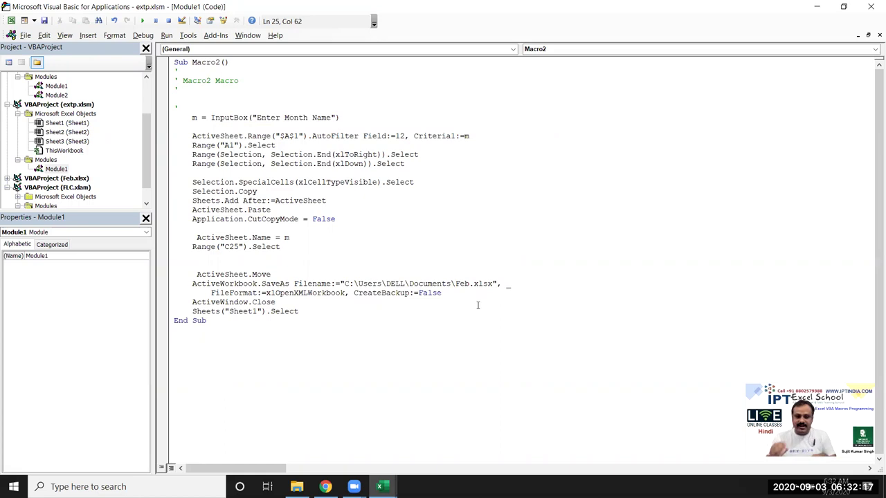
{"action": "type", "text": "\""}
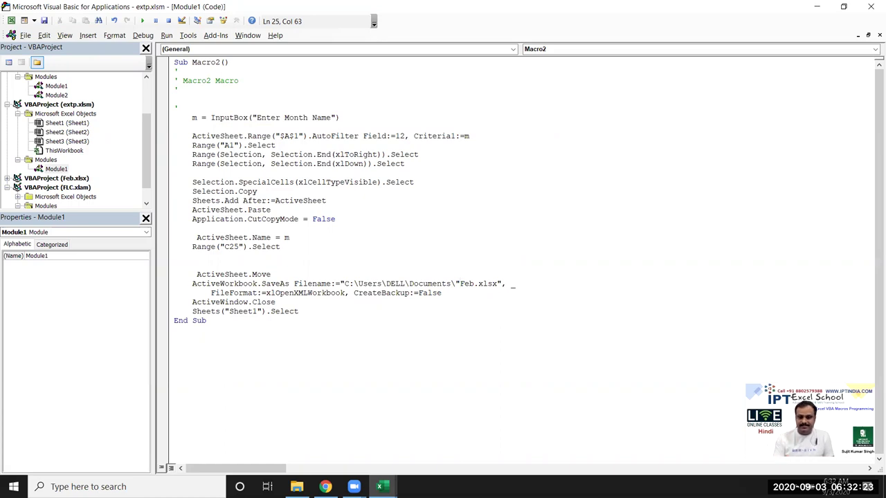
{"action": "type", "text": "&"}
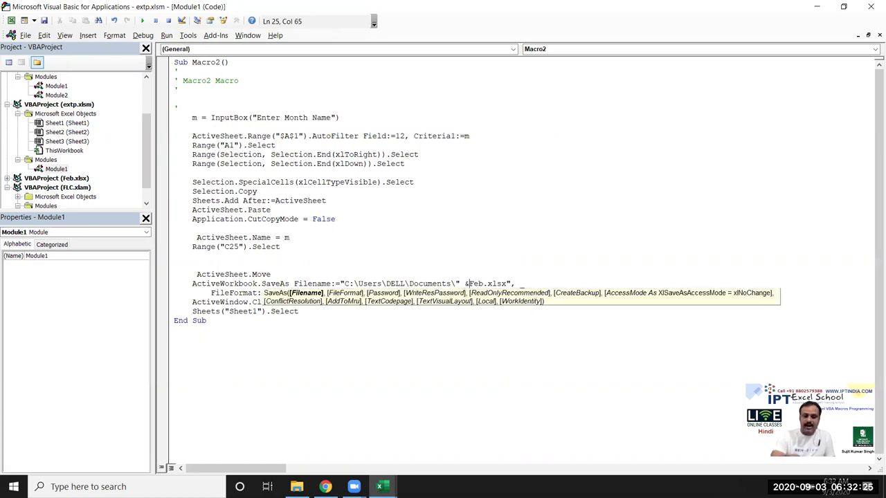
{"action": "key", "text": "Delete"}
{"action": "key", "text": "Delete"}
{"action": "key", "text": "Delete"}
{"action": "type", "text": "m & \""}
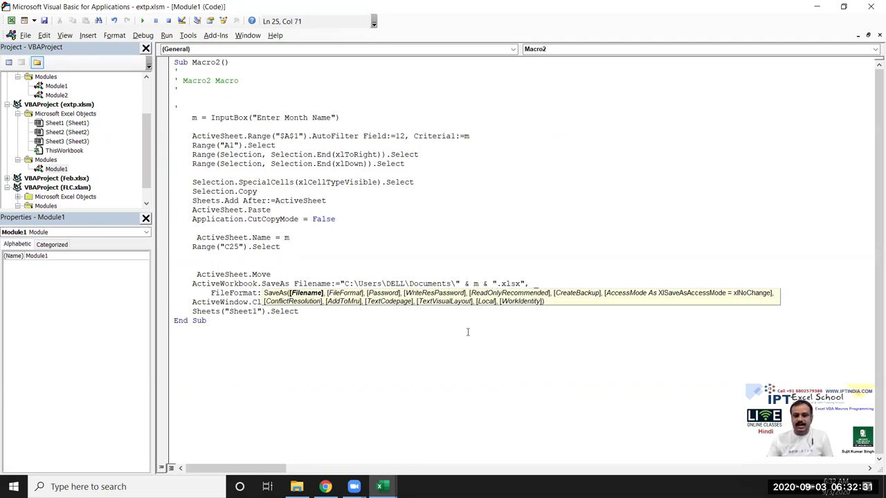
{"action": "left_click", "coordinate": [467, 332]}
{"action": "key", "text": "alt+F11"}
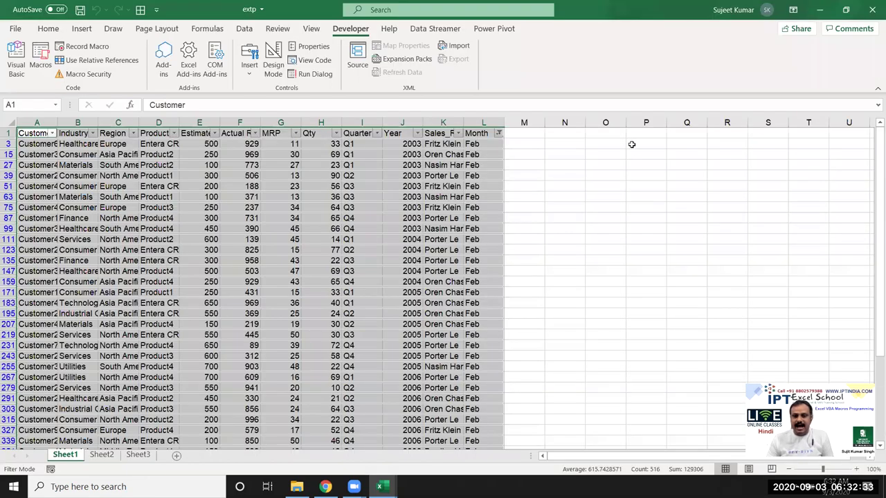
Enter test values in P1 and P15 and the formula =P15+P1 in P27
{"action": "left_click", "coordinate": [639, 132]}
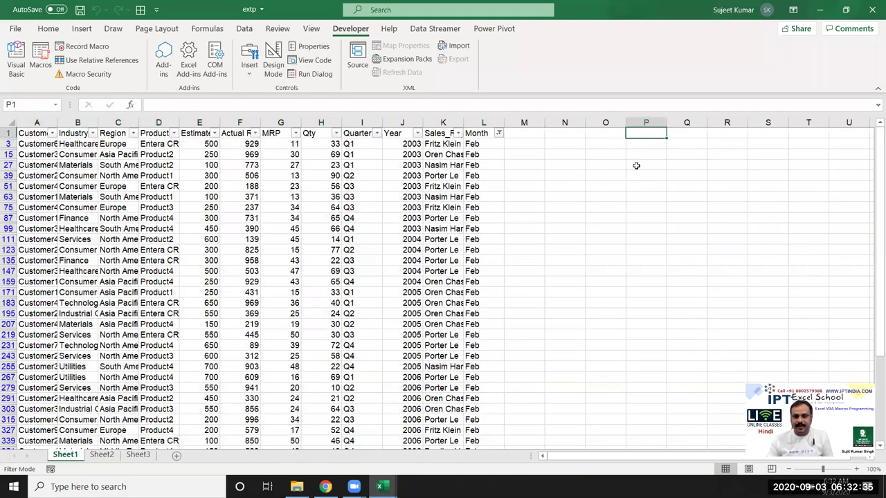
{"action": "type", "text": "52"}
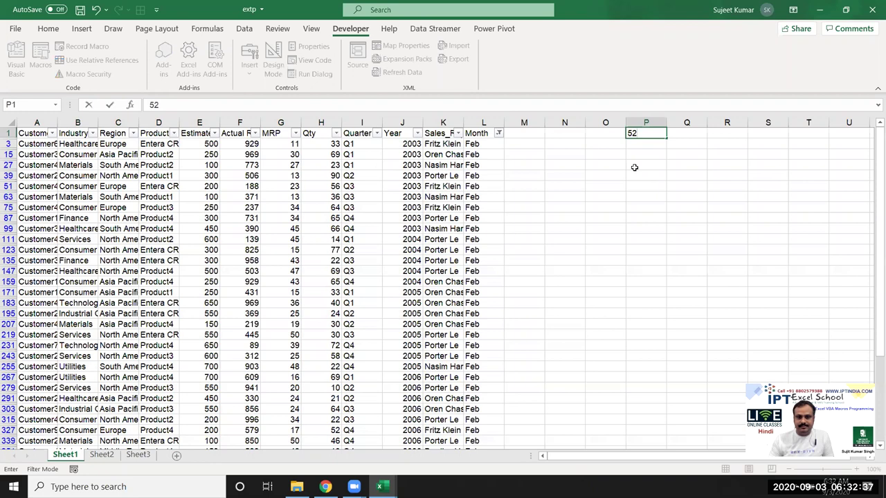
{"action": "left_click", "coordinate": [634, 167]}
{"action": "type", "text": "="}
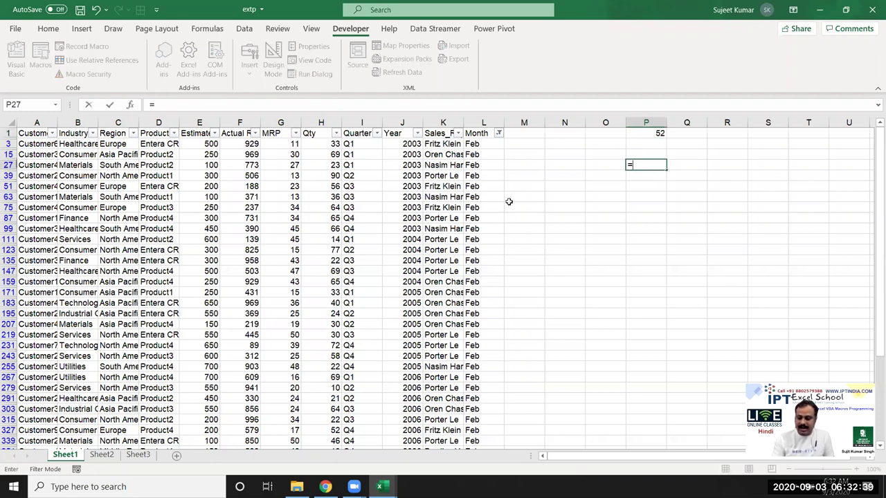
{"action": "type", "text": "p"}
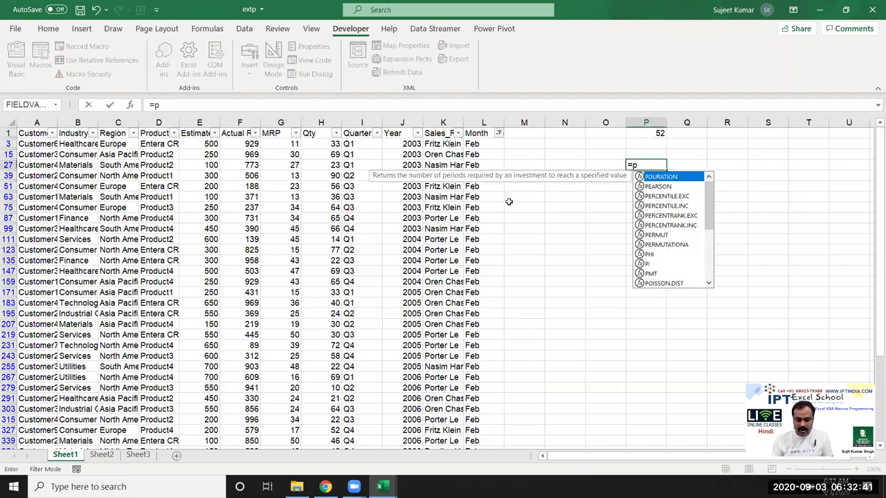
{"action": "type", "text": "1+20"}
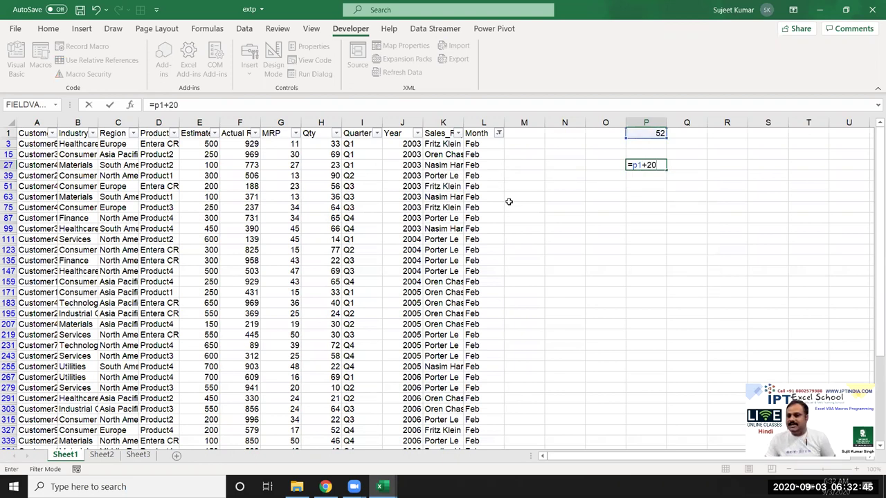
{"action": "key", "text": "Return"}
{"action": "key", "text": "Up"}
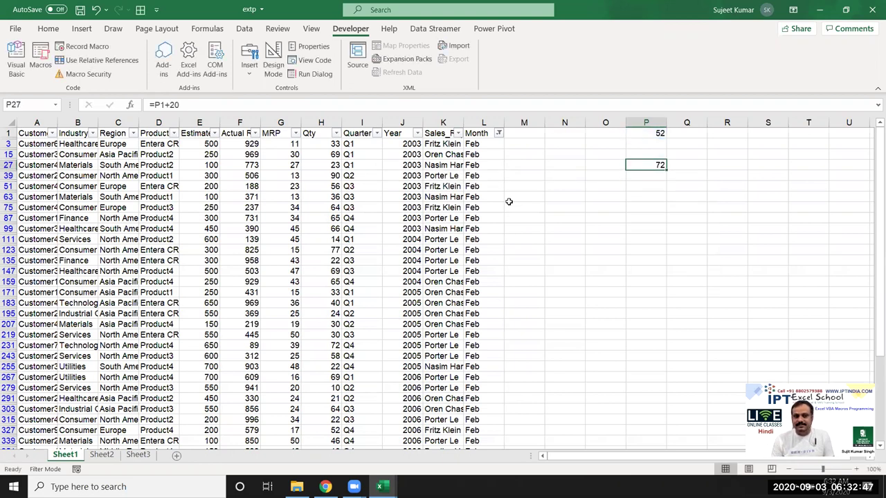
{"action": "key", "text": "Delete"}
{"action": "key", "text": "Up"}
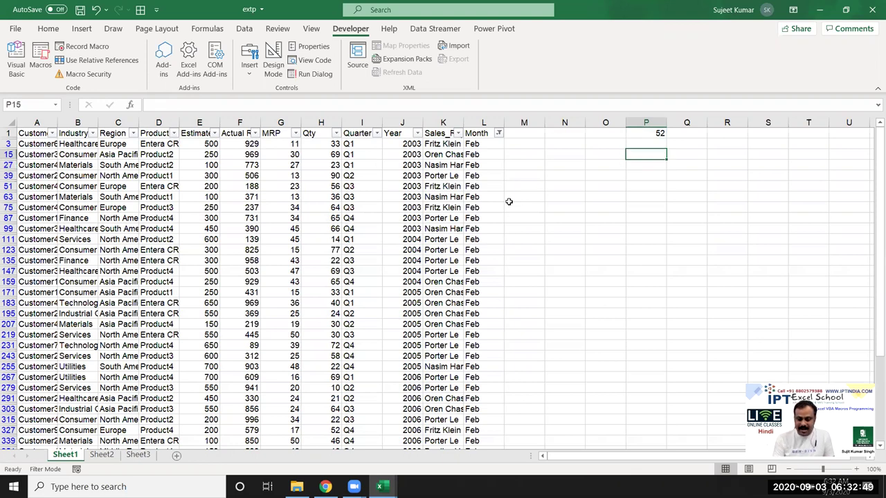
{"action": "type", "text": "P1"}
{"action": "key", "text": "Return"}
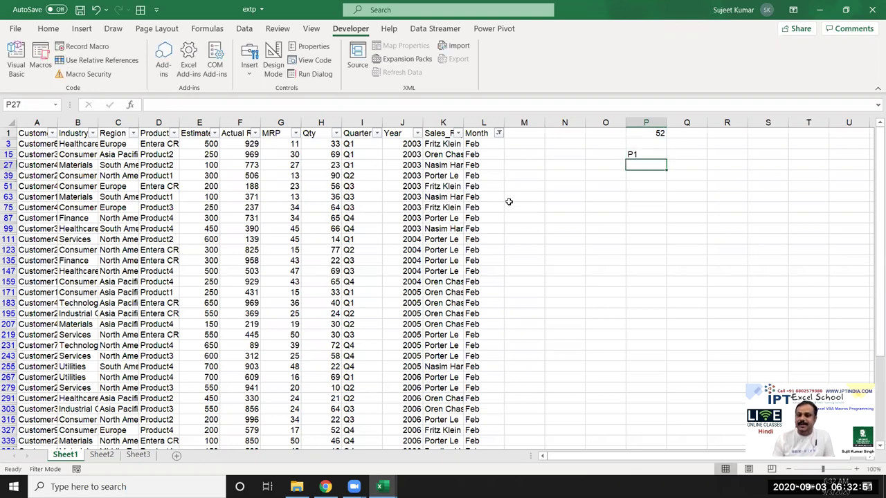
{"action": "type", "text": "="}
{"action": "key", "text": "Up"}
{"action": "type", "text": "+"}
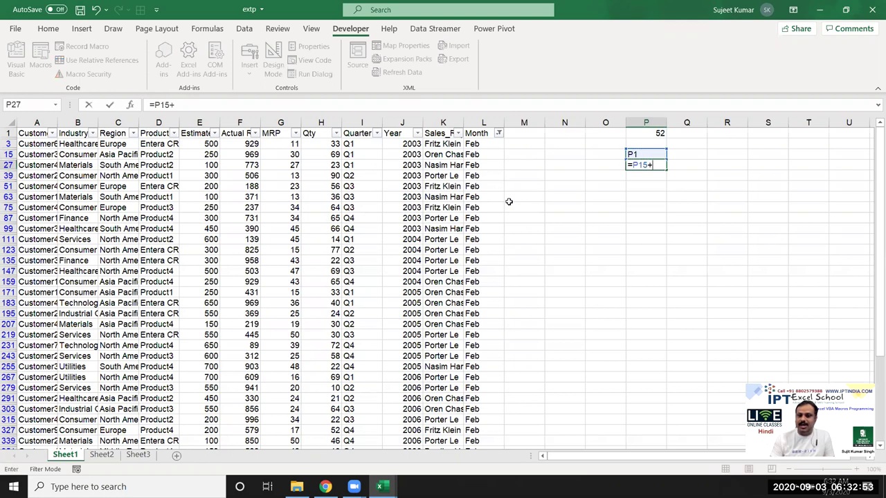
{"action": "left_click", "coordinate": [638, 133]}
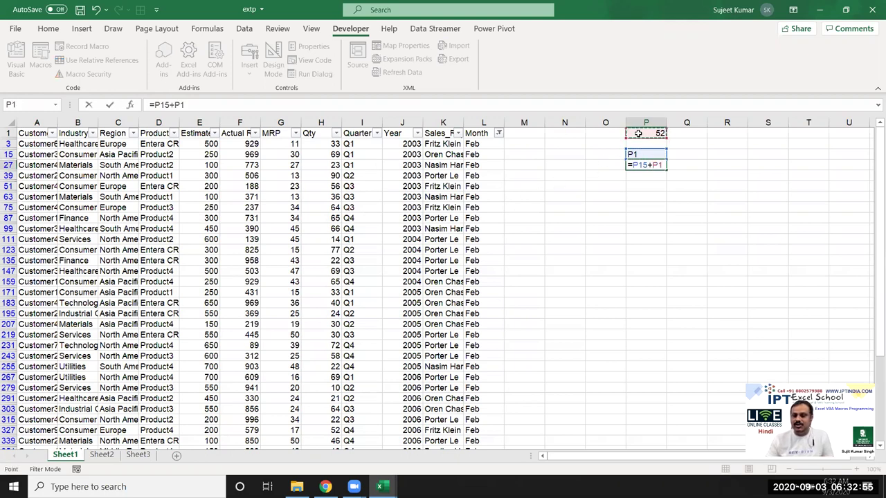
{"action": "key", "text": "Return"}
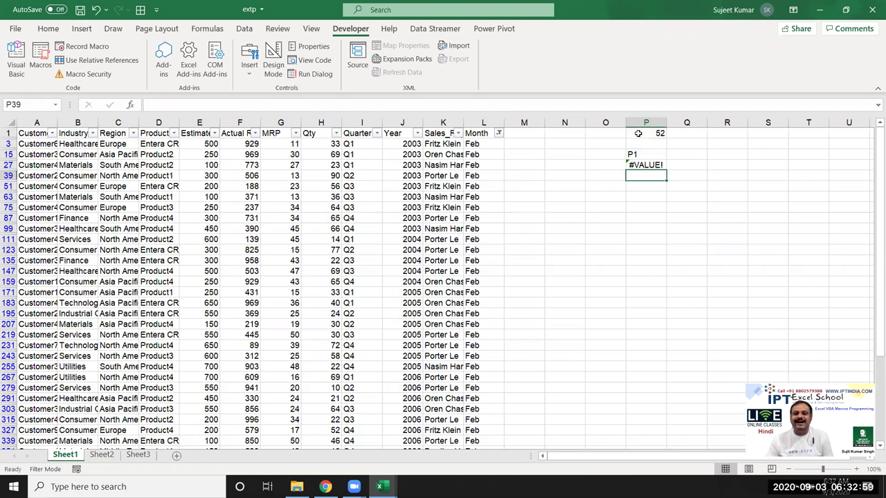
Clear the column P test cells and P1, and remove the AutoFilter with Ctrl+Shift+L
{"action": "key", "text": "Up"}
{"action": "key", "text": "Up"}
{"action": "key", "text": "shift+Down"}
{"action": "key", "text": "Delete"}
{"action": "key", "text": "Up"}
{"action": "key", "text": "Up"}
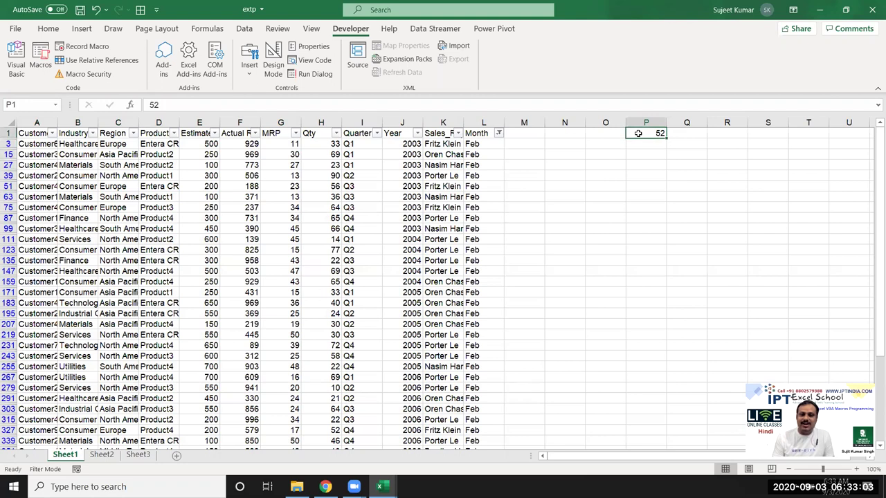
{"action": "key", "text": "Delete"}
{"action": "key", "text": "ctrl+shift+l"}
{"action": "key", "text": "Left"}
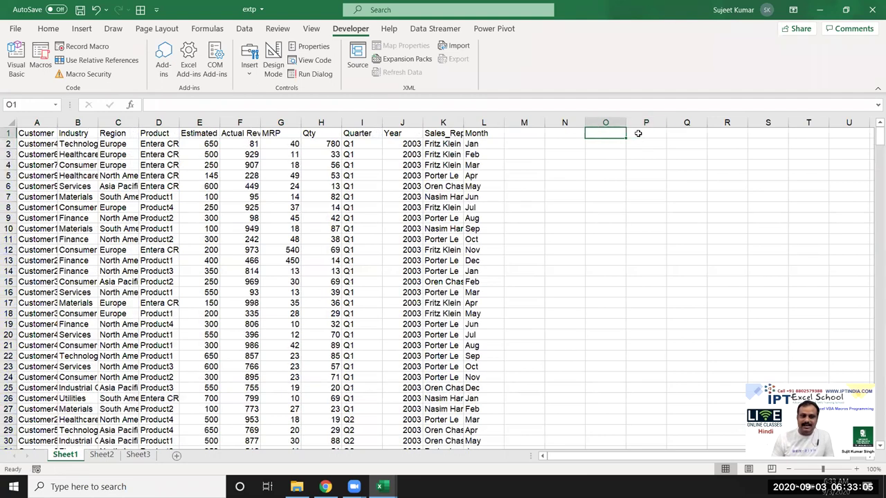
{"action": "key", "text": "Left"}
{"action": "key", "text": "Left"}
{"action": "key", "text": "Left"}
{"action": "key", "text": "alt+F11"}
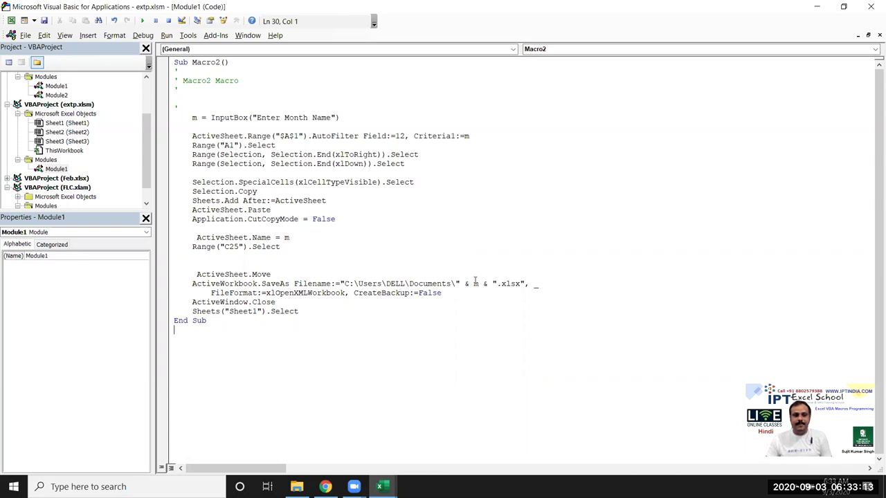
{"action": "key", "text": "alt+F11"}
{"action": "key", "text": "alt+F11"}
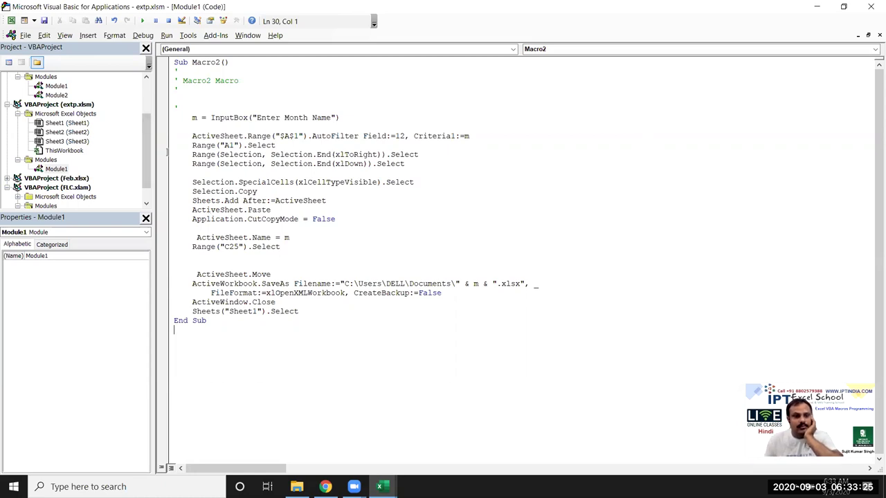
{"action": "double_click", "coordinate": [193, 118]}
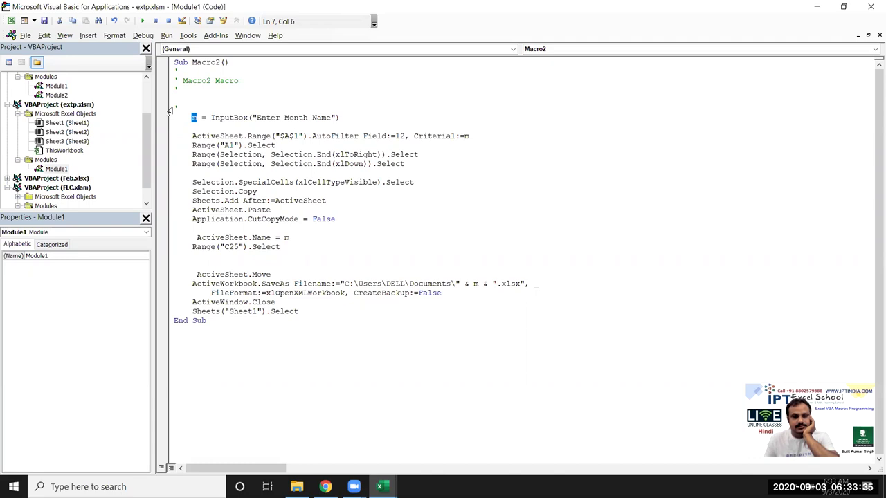
{"action": "double_click", "coordinate": [477, 285]}
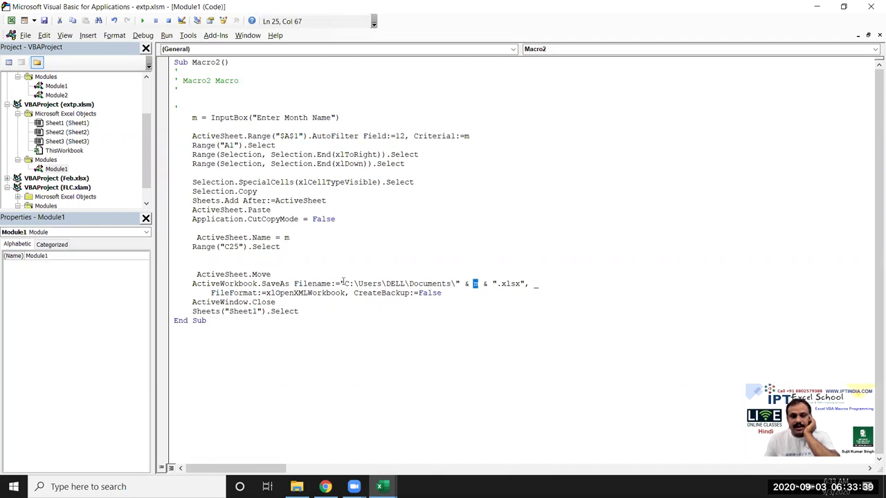
{"action": "left_click_drag", "start_coordinate": [340, 284], "coordinate": [461, 286]}
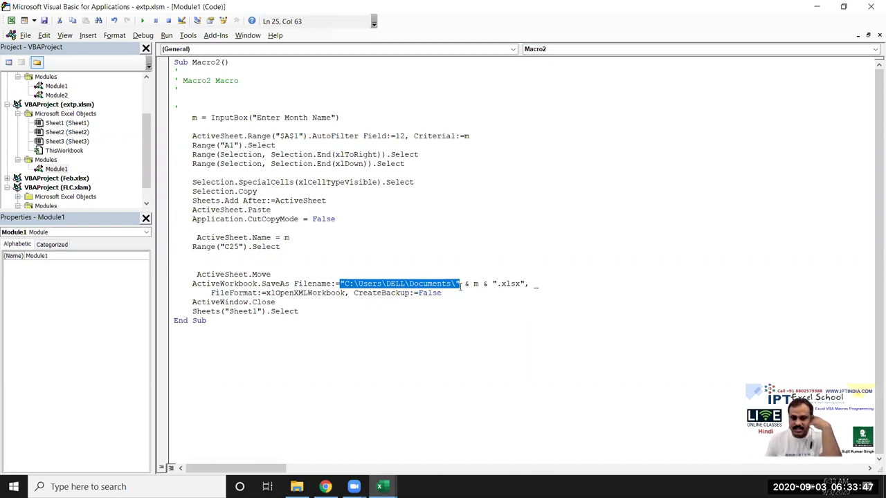
{"action": "double_click", "coordinate": [468, 285]}
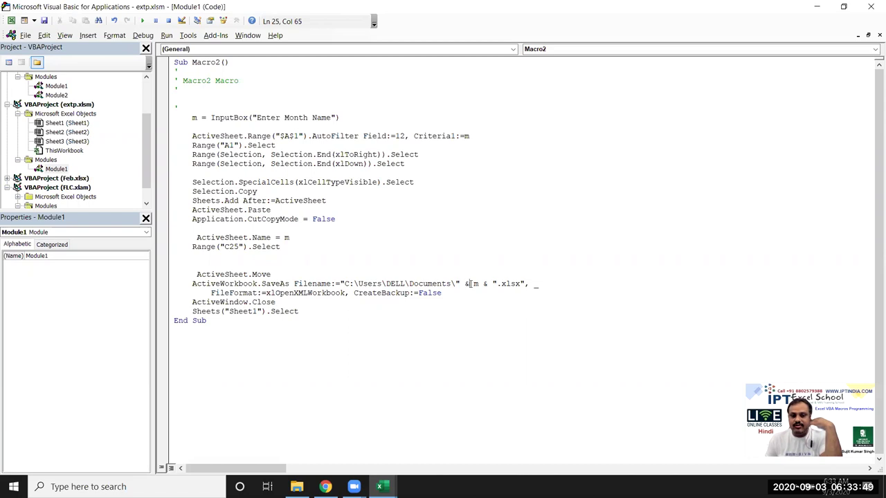
{"action": "left_click", "coordinate": [188, 126]}
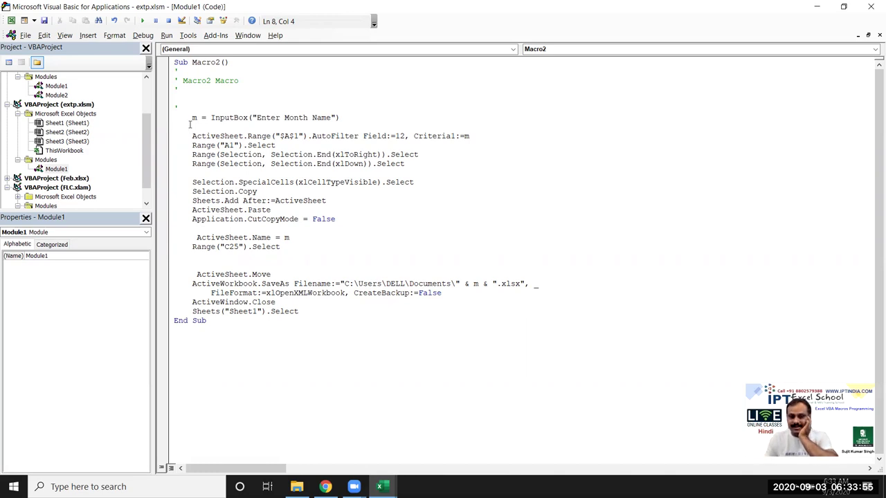
Try the test name m.xlsx in the SaveAs path, then remove it again
{"action": "left_click", "coordinate": [456, 283]}
{"action": "type", "text": "m.xlsx"}
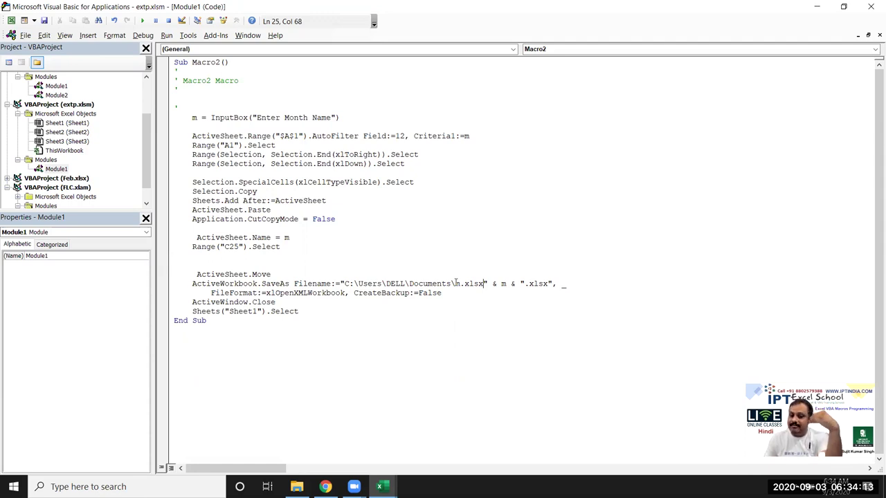
{"action": "key", "text": "BackSpace"}
{"action": "key", "text": "BackSpace"}
{"action": "key", "text": "BackSpace"}
{"action": "key", "text": "BackSpace"}
{"action": "key", "text": "BackSpace"}
{"action": "key", "text": "BackSpace"}
{"action": "left_click", "coordinate": [465, 283]}
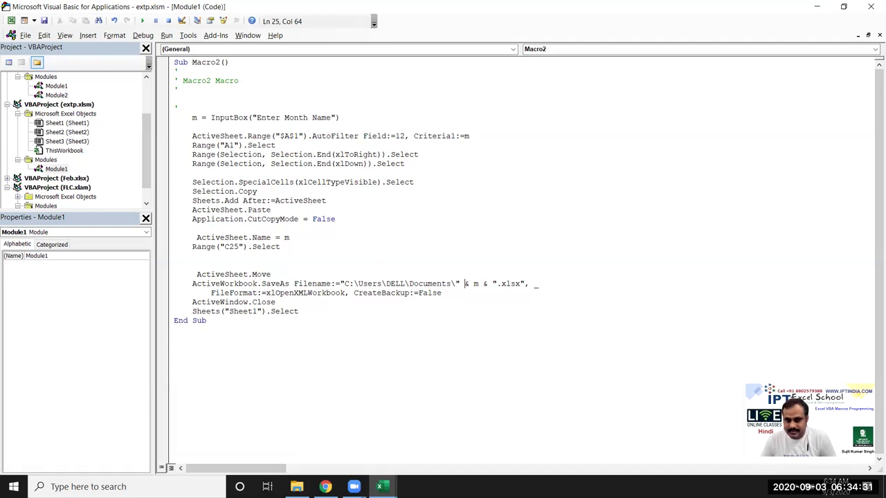
{"action": "mouse_move", "coordinate": [411, 288]}
{"action": "left_mouse_down"}
{"action": "mouse_move", "coordinate": [340, 282]}
{"action": "mouse_move", "coordinate": [520, 285]}
{"action": "left_mouse_up"}
{"action": "left_click", "coordinate": [339, 283]}
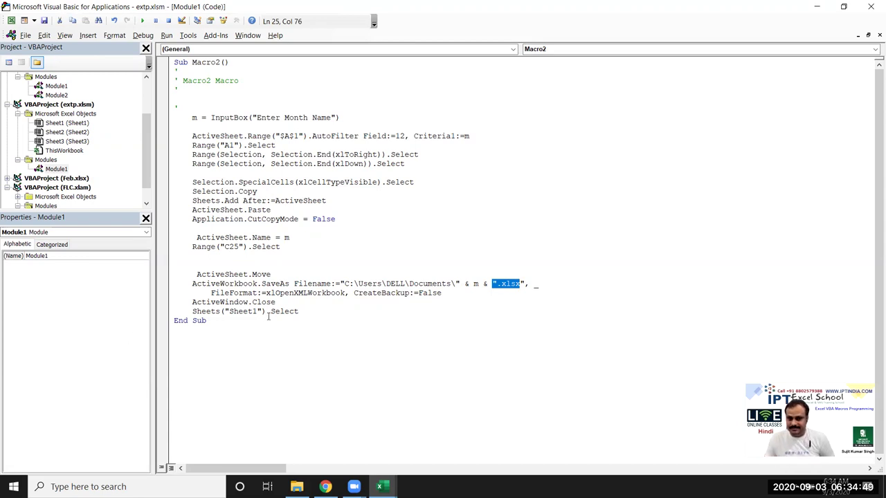
Type and delete a test jan.xlsx name, leaving the path as folder & m & ".xlsx"
{"action": "left_click", "coordinate": [456, 284]}
{"action": "type", "text": "jan.xlsx"}
{"action": "left_click", "coordinate": [465, 284]}
{"action": "double_click", "coordinate": [465, 284]}
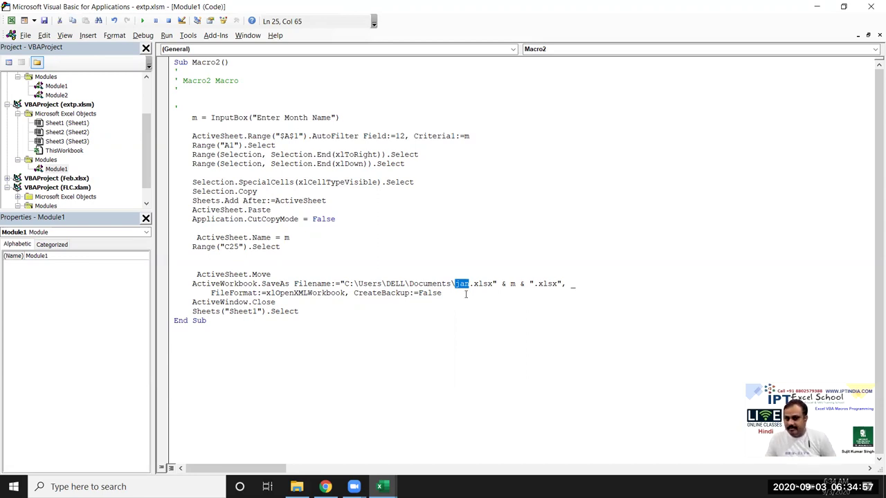
{"action": "key", "text": "BackSpace"}
{"action": "key", "text": "Delete"}
{"action": "key", "text": "Delete"}
{"action": "key", "text": "Delete"}
{"action": "key", "text": "Delete"}
{"action": "left_click", "coordinate": [446, 351]}
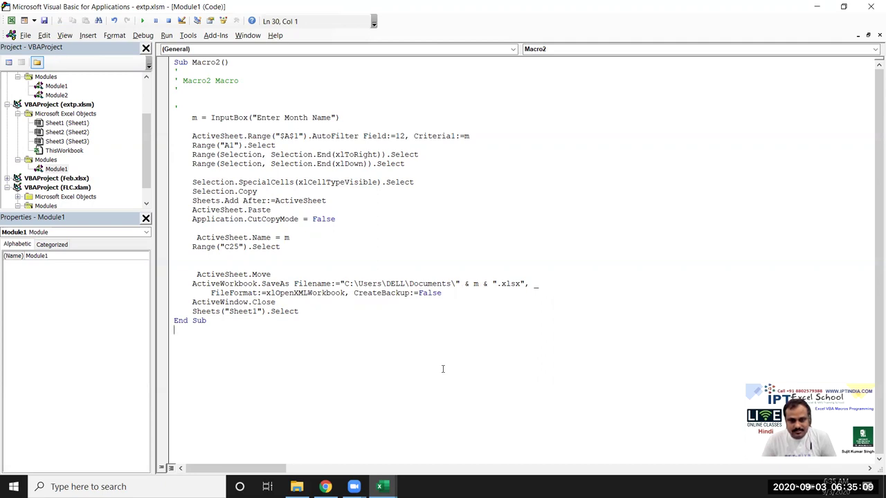
{"action": "left_click_drag", "start_coordinate": [493, 285], "coordinate": [525, 286]}
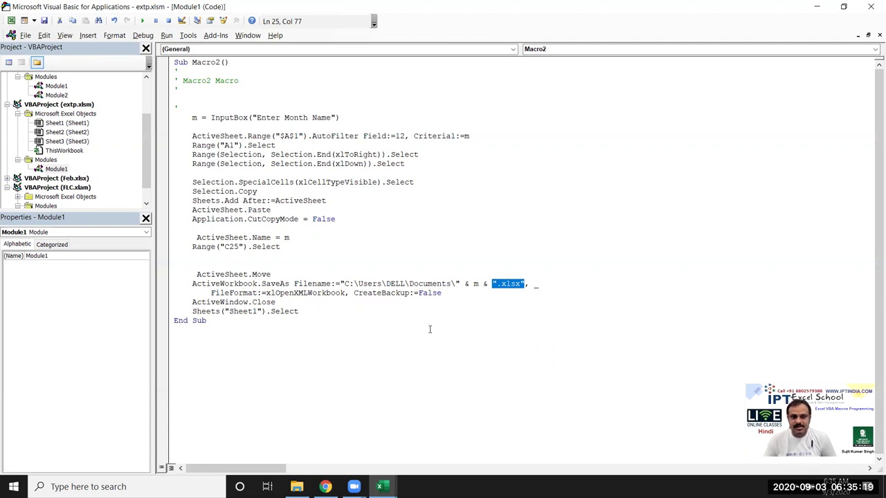
Run Macro2 with month Mar so Sheet1 is filtered to March rows
{"action": "key", "text": "alt+F11"}
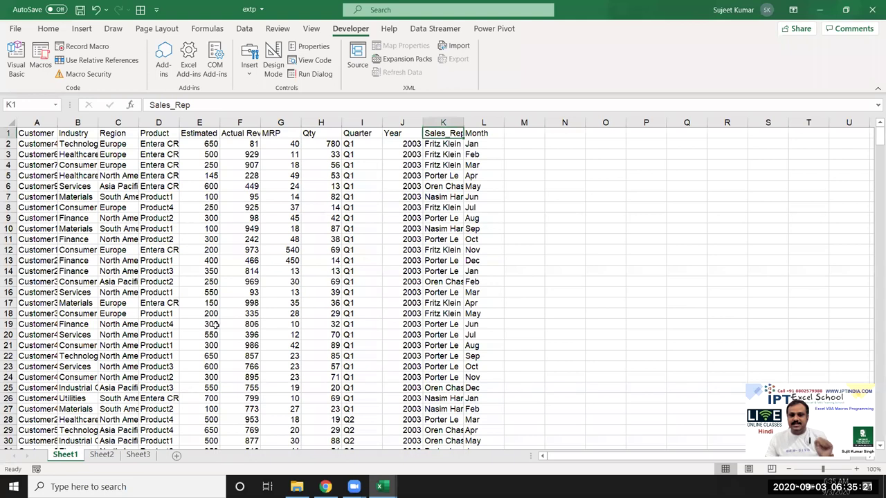
{"action": "left_click", "coordinate": [78, 176]}
{"action": "left_click", "coordinate": [40, 65]}
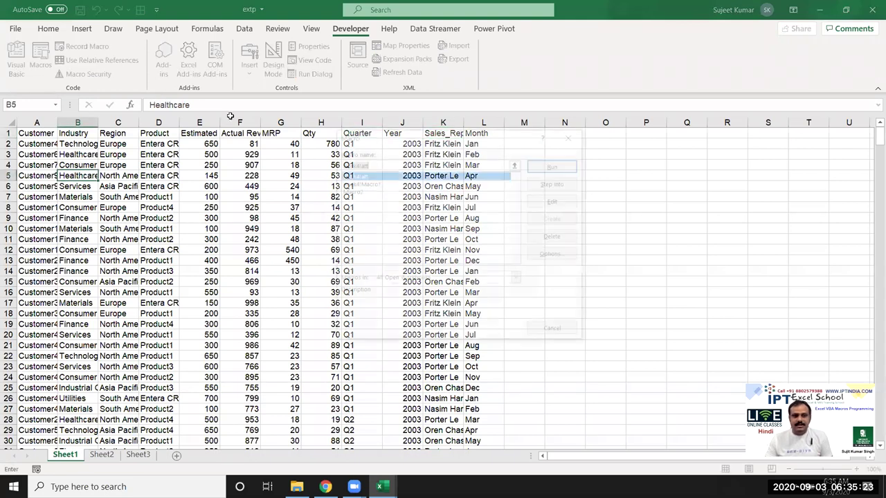
{"action": "left_click", "coordinate": [416, 190]}
{"action": "left_click", "coordinate": [554, 166]}
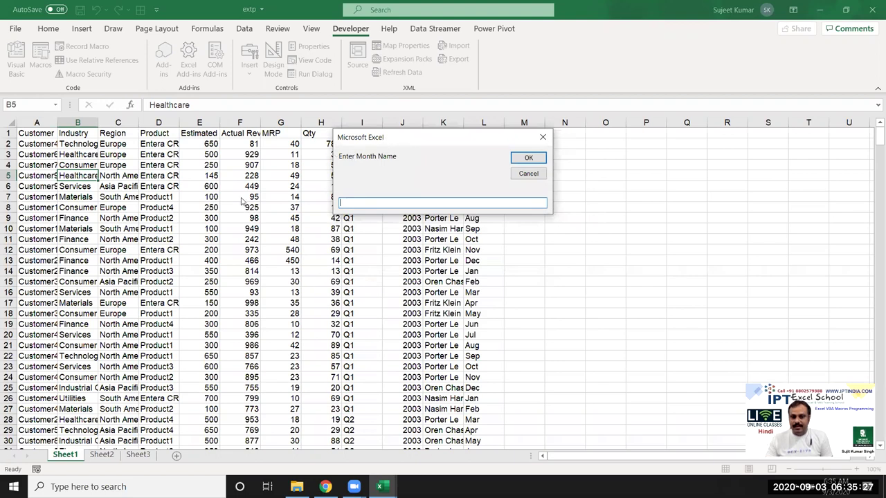
{"action": "type", "text": "Mar"}
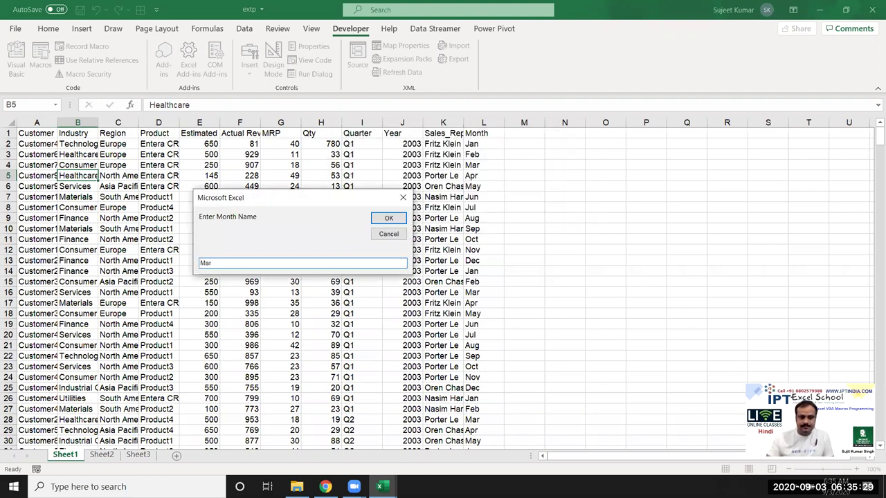
{"action": "left_click", "coordinate": [375, 223]}
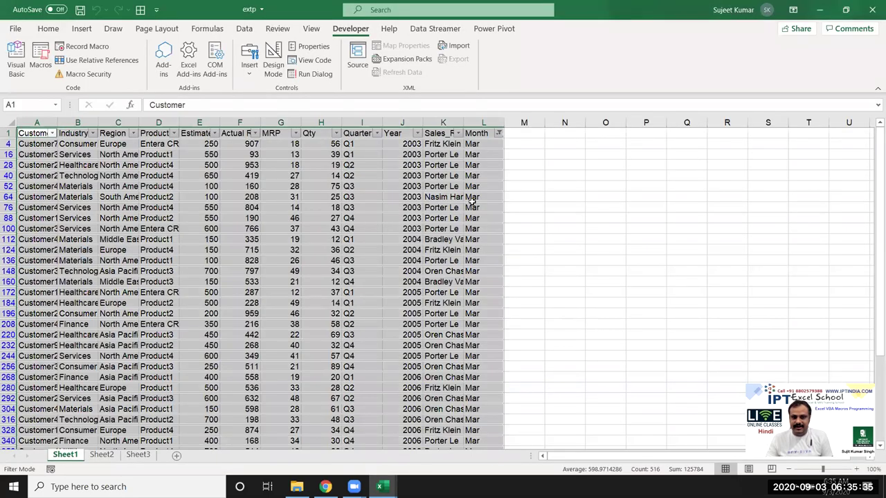
{"action": "left_click", "coordinate": [472, 206]}
Refresh the Documents folder listing and select the new 12 KB Mar workbook
{"action": "left_click", "coordinate": [296, 487]}
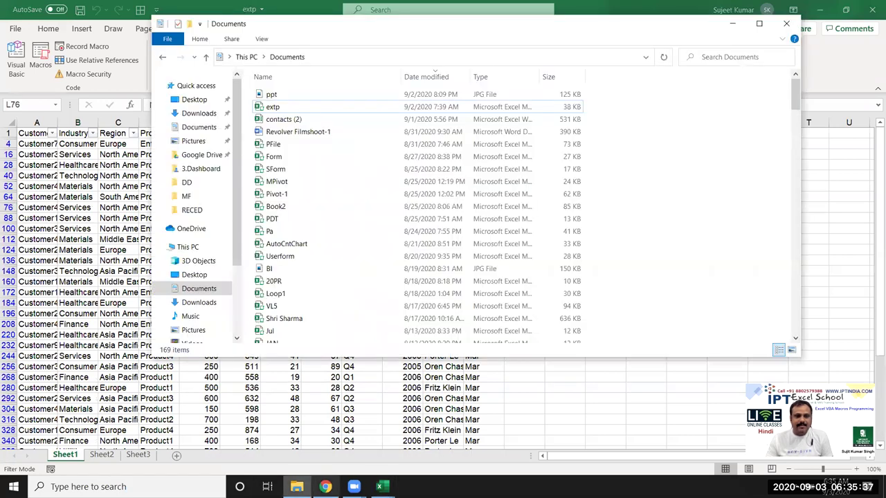
{"action": "right_click", "coordinate": [701, 156]}
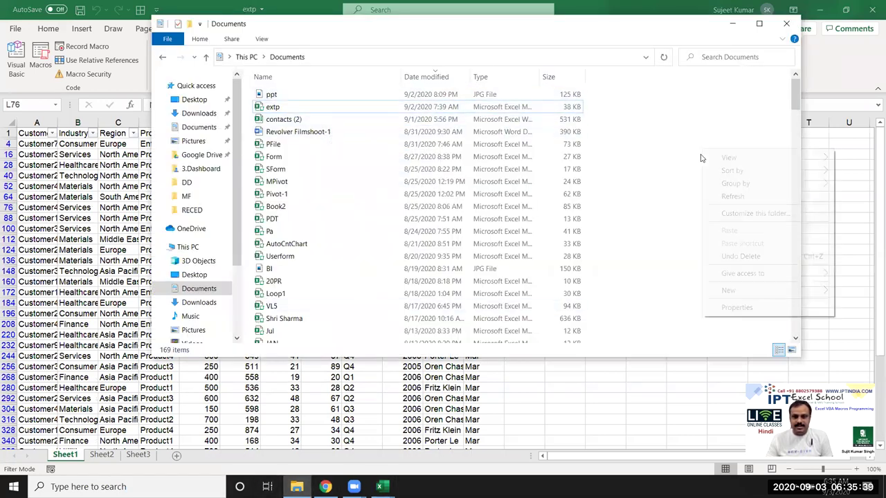
{"action": "left_click", "coordinate": [732, 196]}
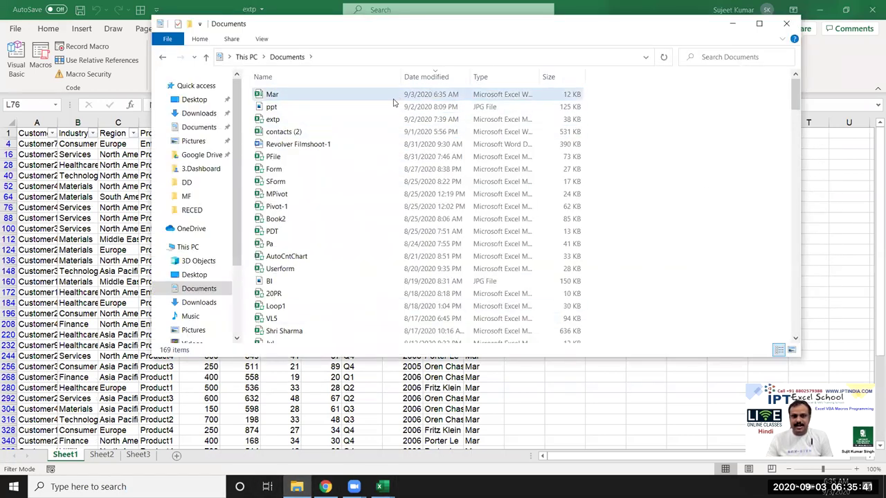
{"action": "left_click", "coordinate": [393, 97]}
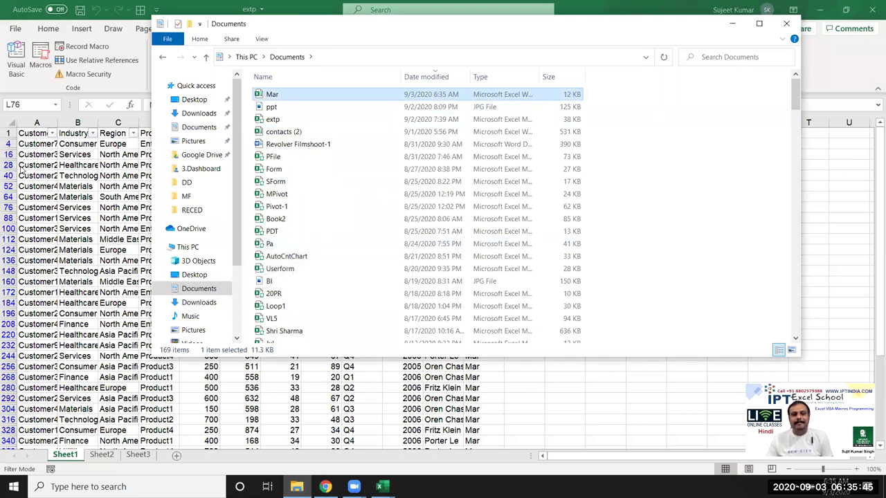
{"action": "key", "text": "alt+Tab"}
{"action": "key", "text": "alt+Tab"}
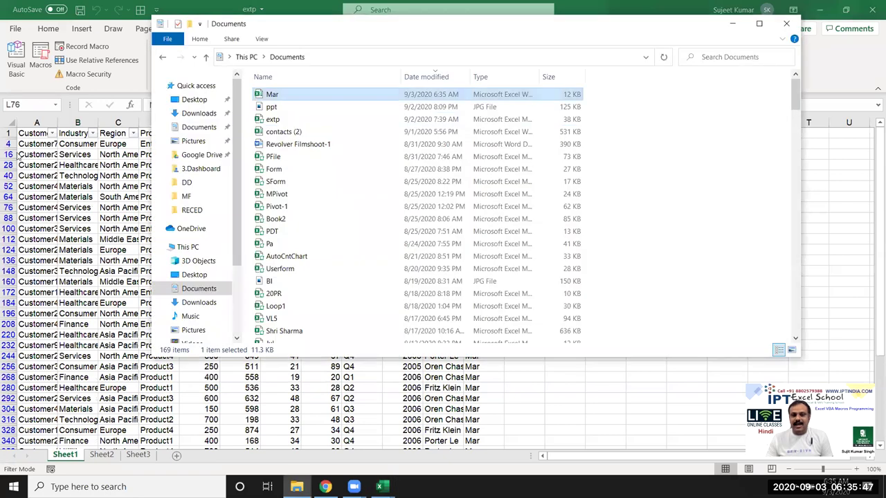
{"action": "key", "text": "alt+Tab"}
{"action": "key", "text": "alt+Tab"}
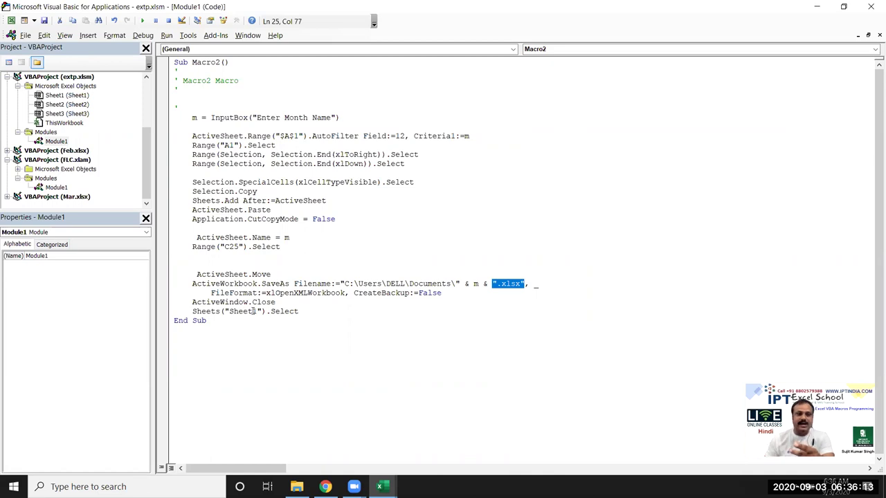
Highlight Macro2's SpecialCells line that selects only the visible cells
{"action": "left_click_drag", "start_coordinate": [186, 181], "coordinate": [430, 182]}
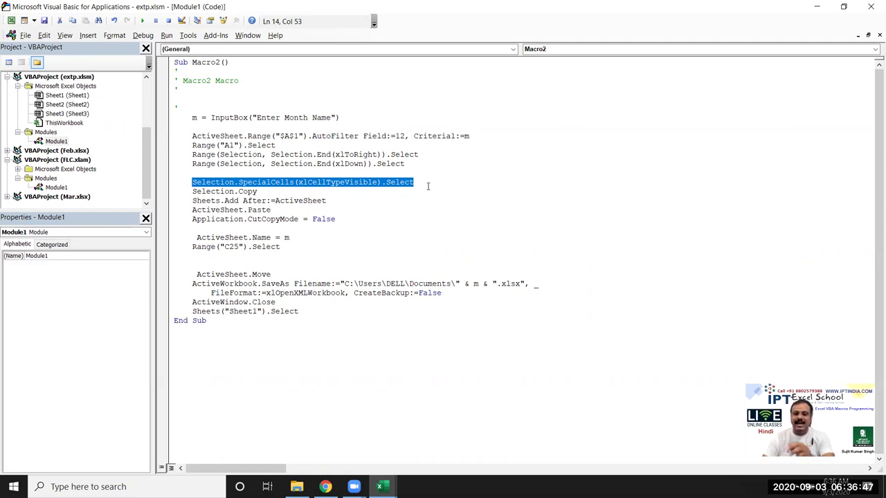
Review Macro2's code: SpecialCells selection, copy, month prompt, filter line, and paste-and-save steps
{"action": "left_click", "coordinate": [428, 186]}
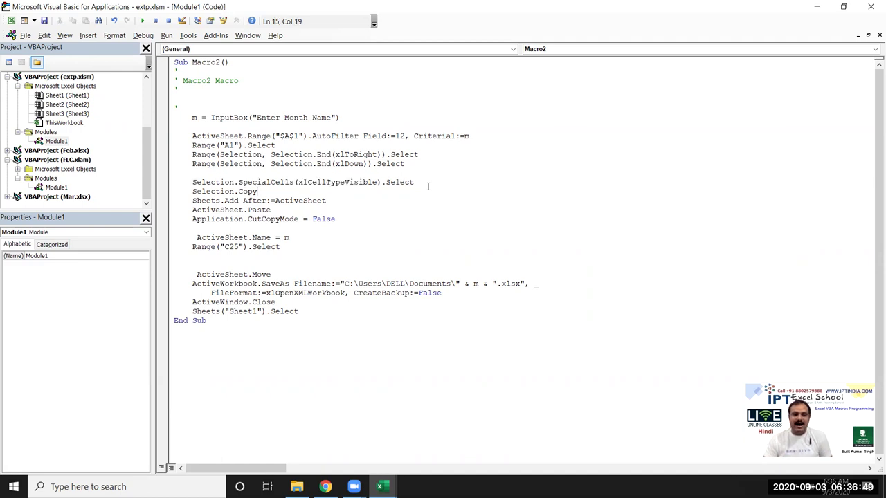
{"action": "key", "text": "shift+Left"}
{"action": "key", "text": "shift+Left"}
{"action": "key", "text": "shift+Left"}
{"action": "key", "text": "shift+Left"}
{"action": "key", "text": "shift+Left"}
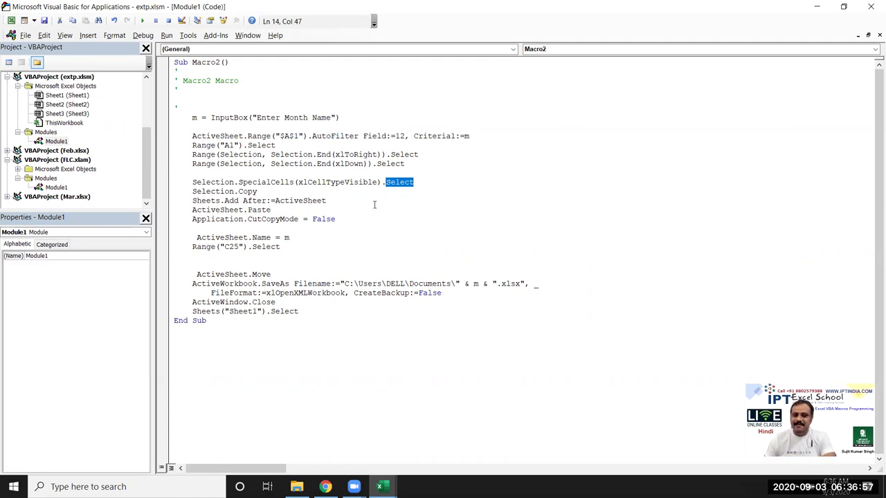
{"action": "left_click", "coordinate": [188, 184]}
{"action": "left_click", "coordinate": [200, 191]}
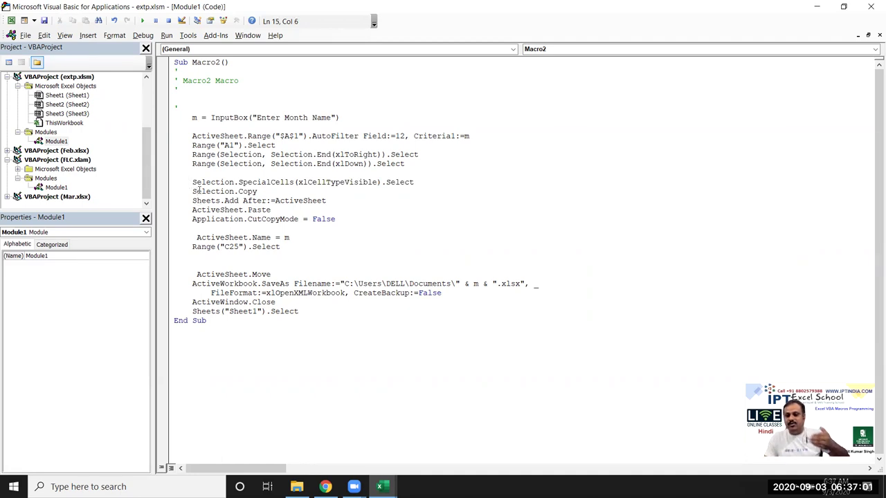
{"action": "left_click_drag", "start_coordinate": [183, 118], "coordinate": [370, 119]}
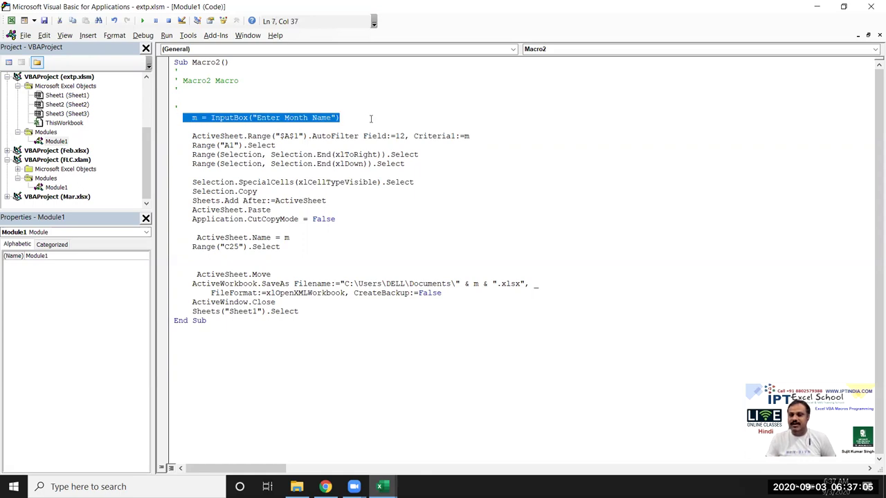
{"action": "left_click_drag", "start_coordinate": [189, 136], "coordinate": [280, 136]}
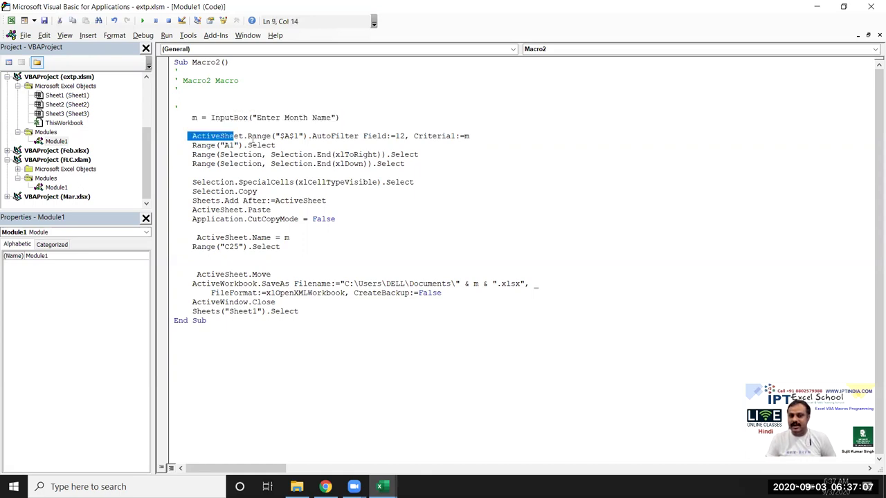
{"action": "left_click", "coordinate": [278, 145]}
{"action": "left_click", "coordinate": [282, 163]}
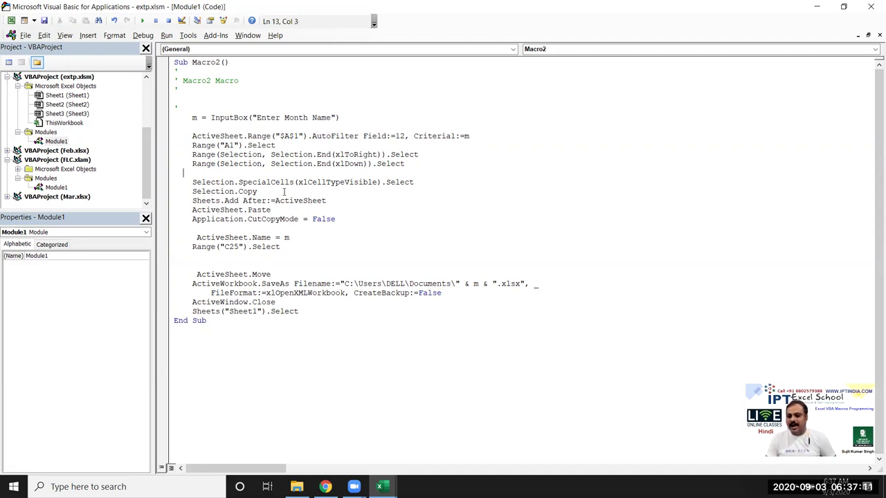
{"action": "mouse_move", "coordinate": [274, 210]}
{"action": "left_mouse_down"}
{"action": "mouse_move", "coordinate": [238, 210]}
{"action": "mouse_move", "coordinate": [297, 313]}
{"action": "left_mouse_up"}
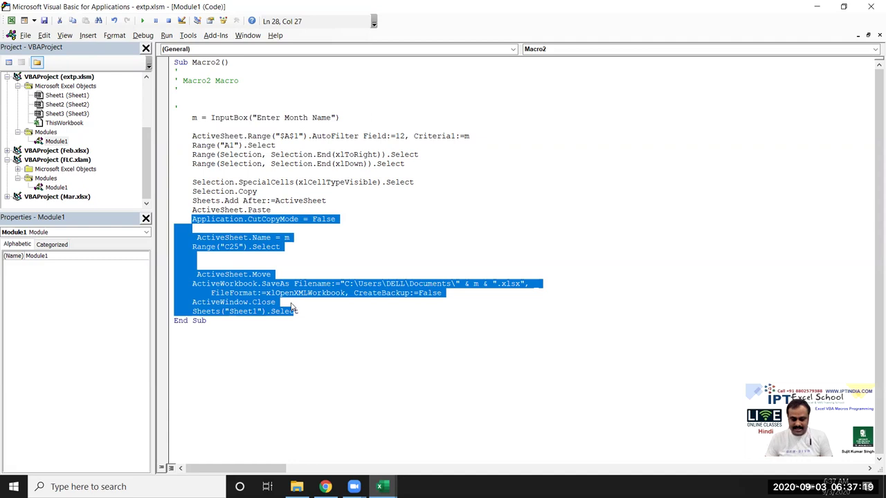
{"action": "left_click", "coordinate": [506, 232]}
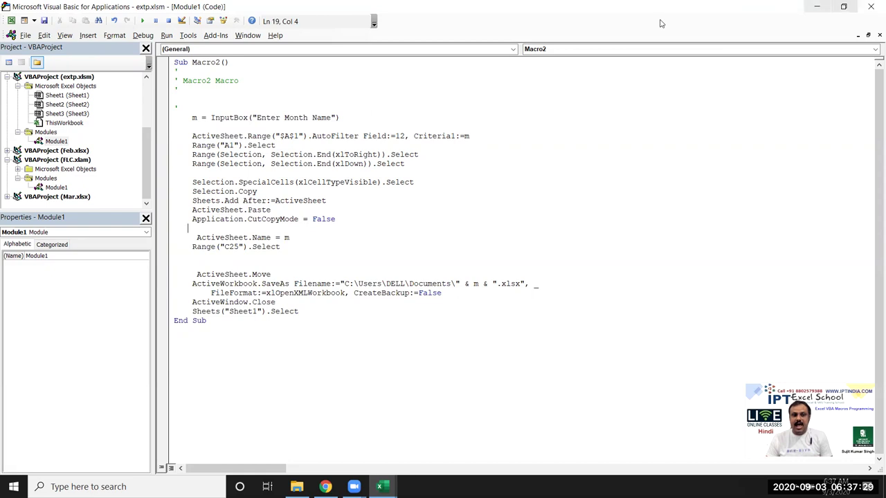
Back in the workbook, turn off AutoFilter so all rows show again
{"action": "left_click", "coordinate": [871, 6]}
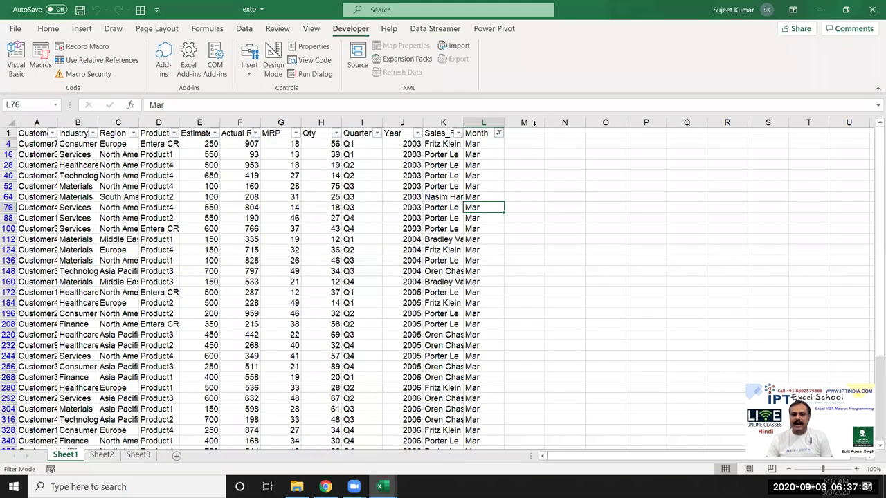
{"action": "key", "text": "ctrl+shift+l"}
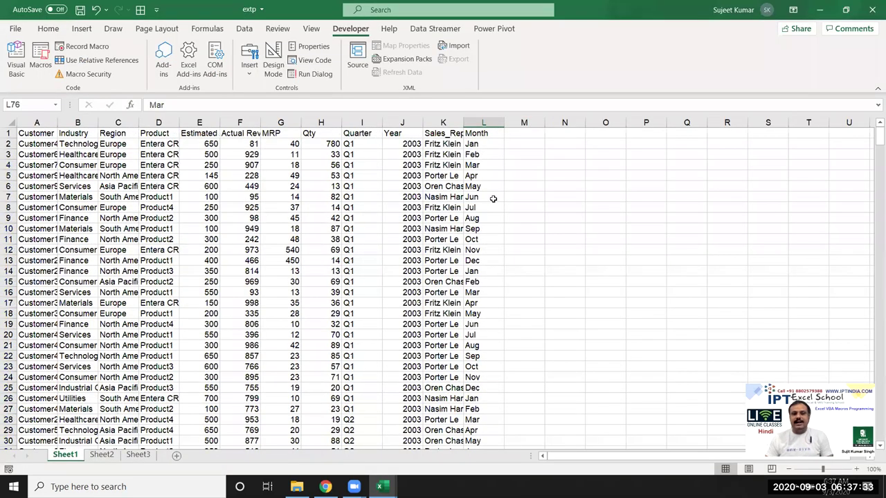
{"action": "left_click", "coordinate": [512, 164]}
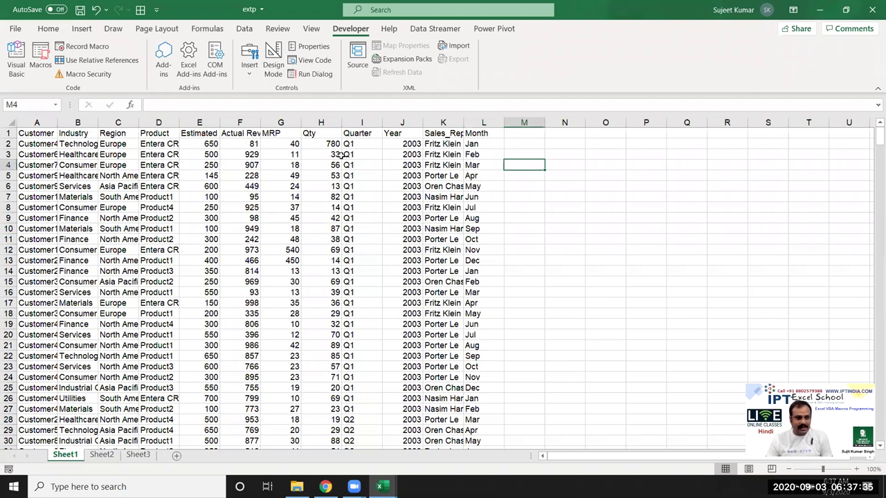
Give Macro2 the keyboard shortcut Ctrl+Shift+M in its macro options
{"action": "left_click", "coordinate": [41, 68]}
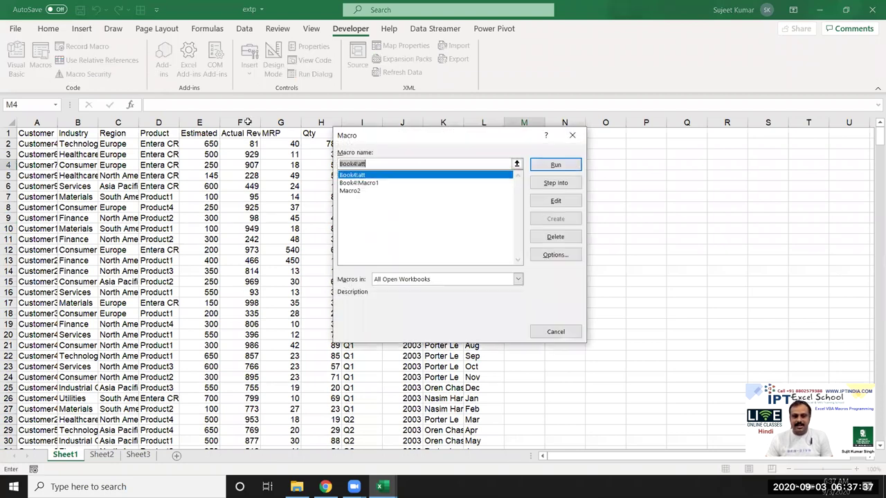
{"action": "left_click", "coordinate": [373, 191]}
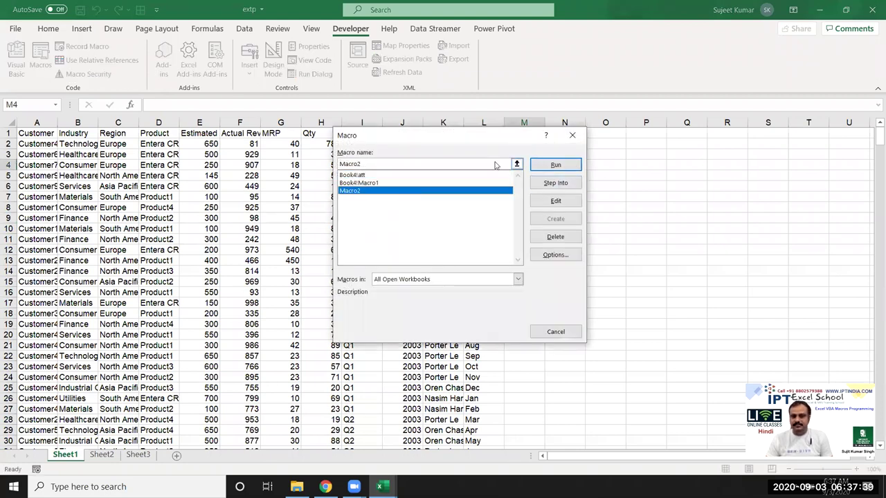
{"action": "left_click", "coordinate": [549, 256]}
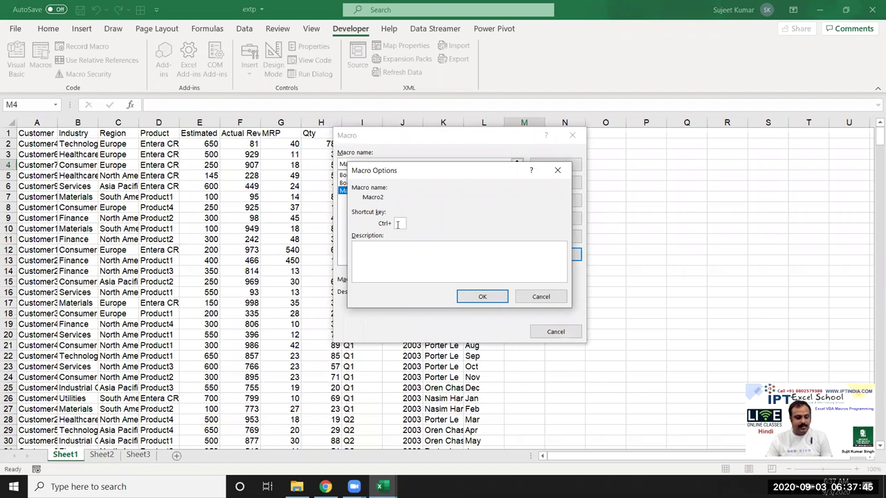
{"action": "type", "text": "M"}
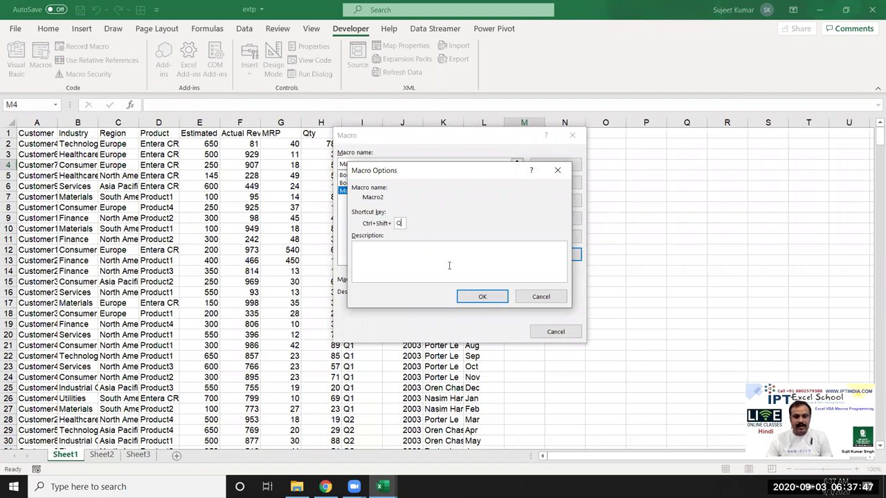
{"action": "left_click", "coordinate": [485, 298]}
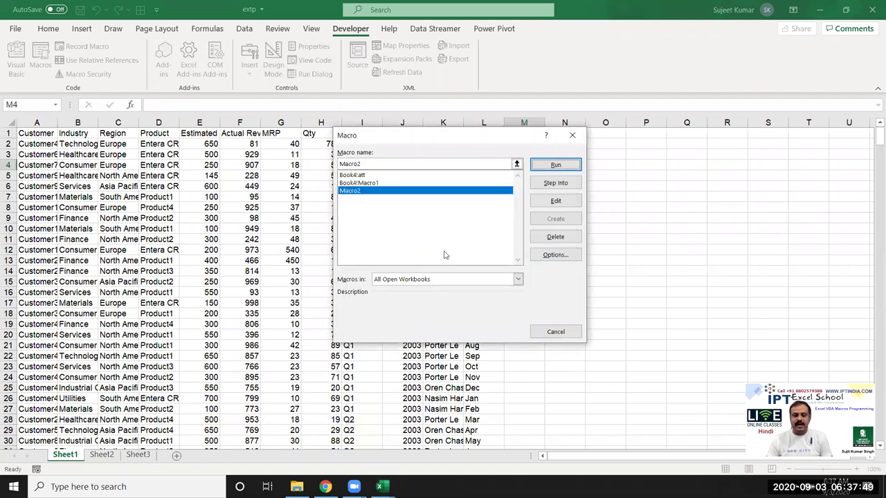
{"action": "left_click", "coordinate": [572, 135]}
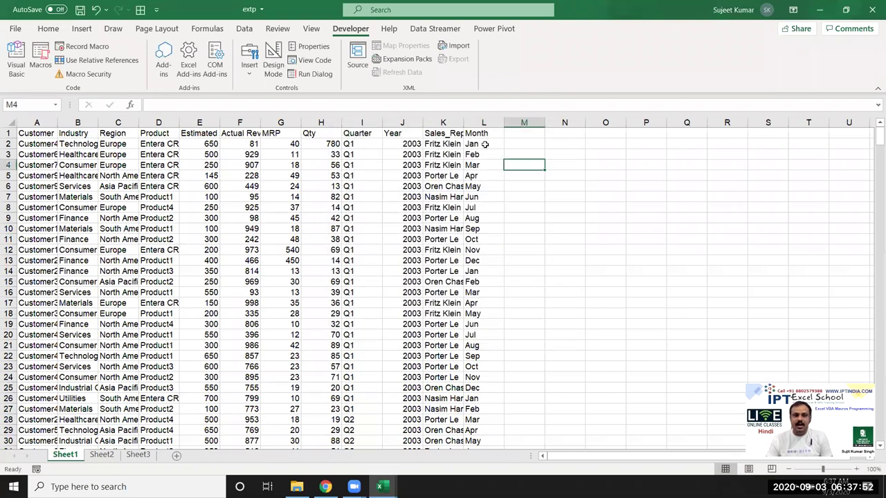
Draw a form-control button near M2:N3 and assign it Macro2
{"action": "left_click", "coordinate": [250, 61]}
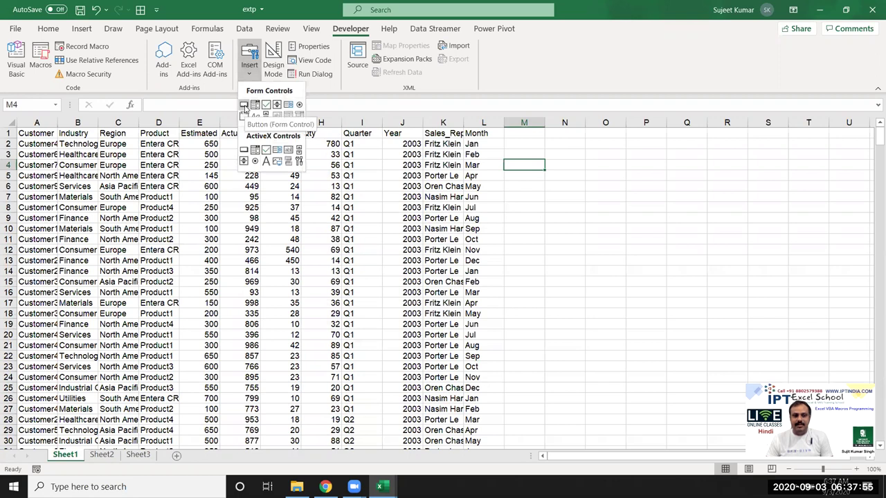
{"action": "left_click", "coordinate": [244, 106]}
{"action": "left_click_drag", "start_coordinate": [515, 135], "coordinate": [589, 158]}
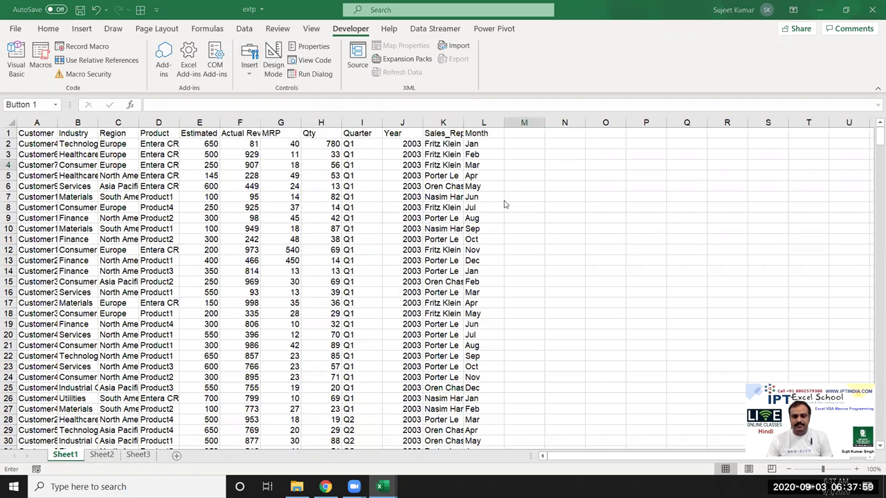
{"action": "left_click", "coordinate": [350, 191]}
{"action": "left_click", "coordinate": [491, 331]}
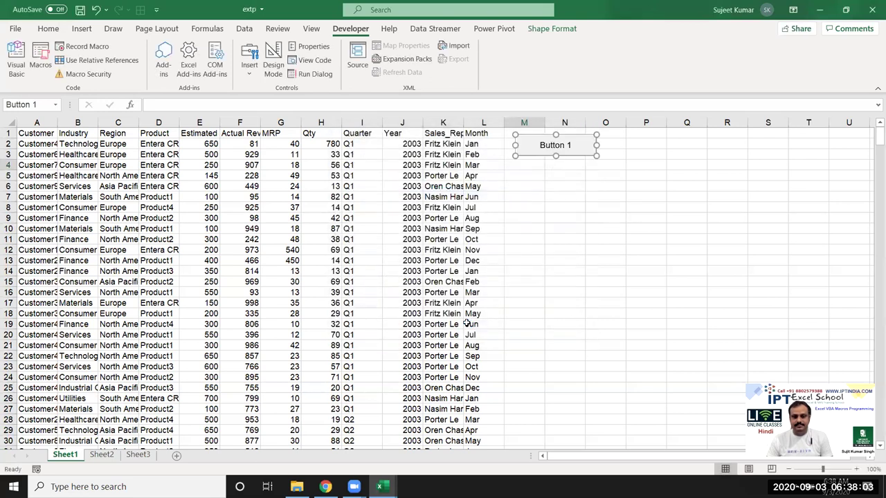
Replace the button's 'Button 1' label with 'Get Data'
{"action": "left_click", "coordinate": [542, 145]}
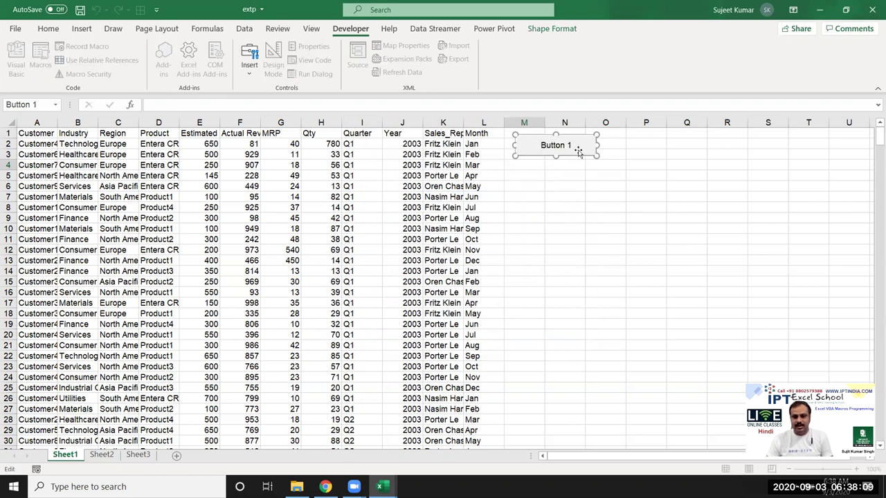
{"action": "key", "text": "ctrl+a"}
{"action": "key", "text": "BackSpace"}
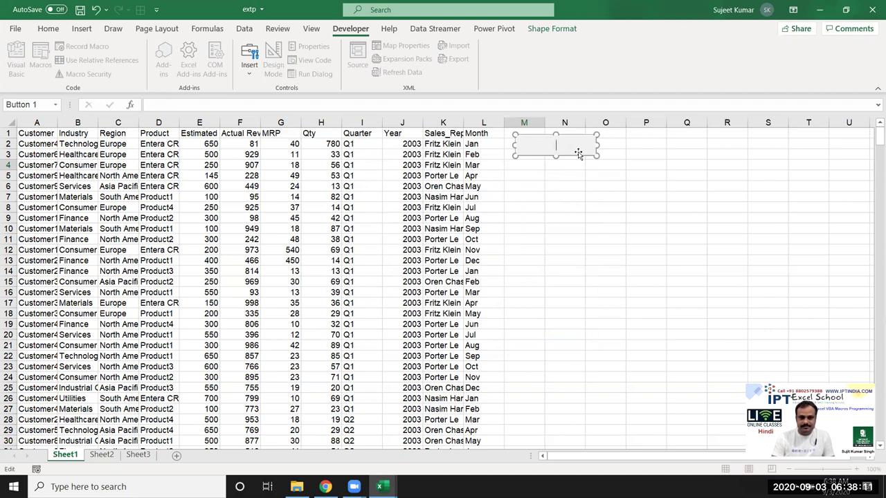
{"action": "type", "text": "Get Daa"}
{"action": "key", "text": "BackSpace"}
{"action": "type", "text": "ta"}
{"action": "left_click", "coordinate": [578, 173]}
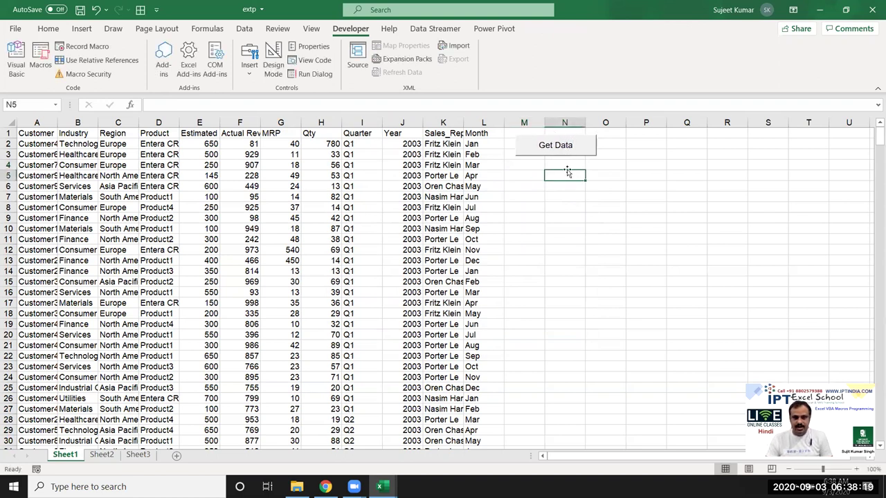
Draw an ActiveX command button below Get Data and enter Macros1 in its click code
{"action": "left_click", "coordinate": [249, 63]}
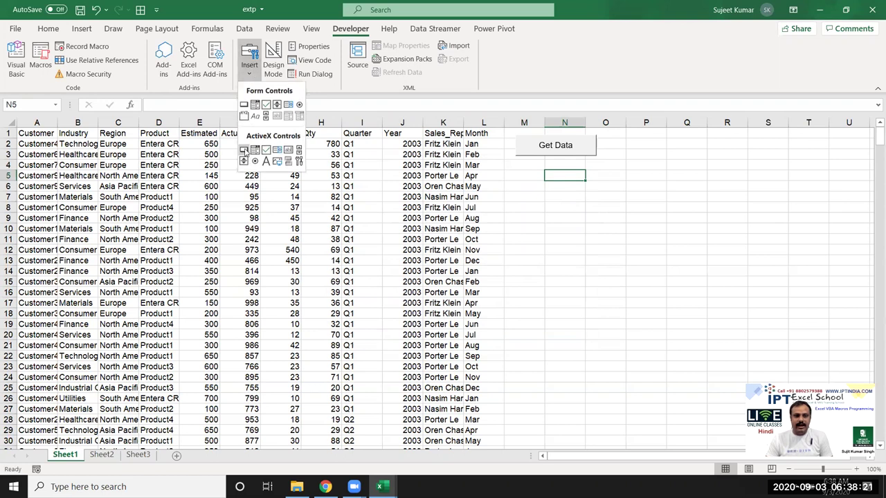
{"action": "left_click", "coordinate": [244, 150]}
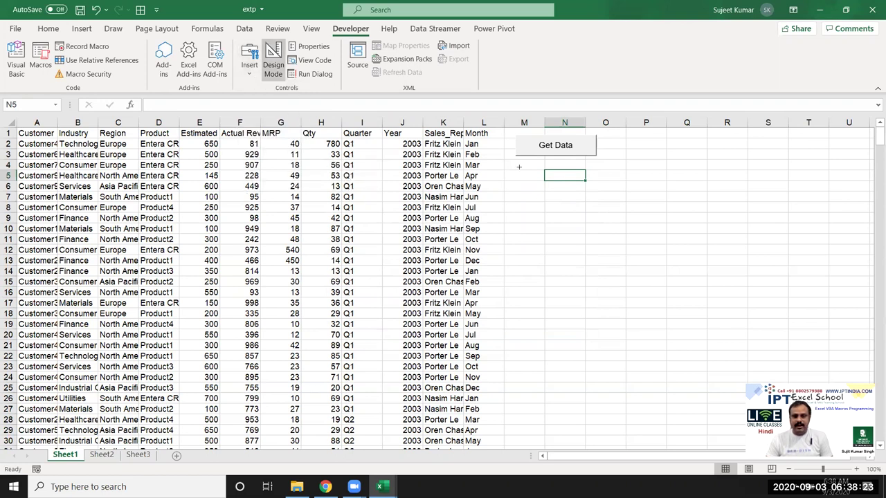
{"action": "left_click_drag", "start_coordinate": [518, 167], "coordinate": [598, 192]}
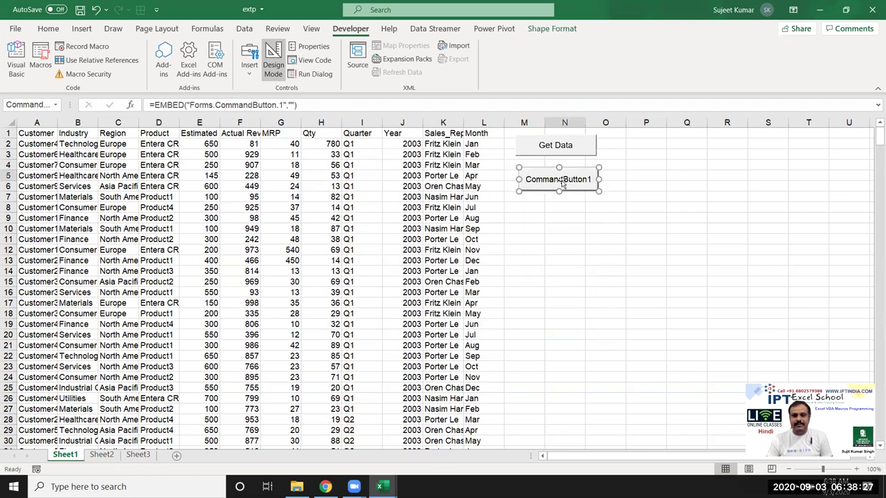
{"action": "double_click", "coordinate": [563, 182]}
{"action": "type", "text": "Macros"}
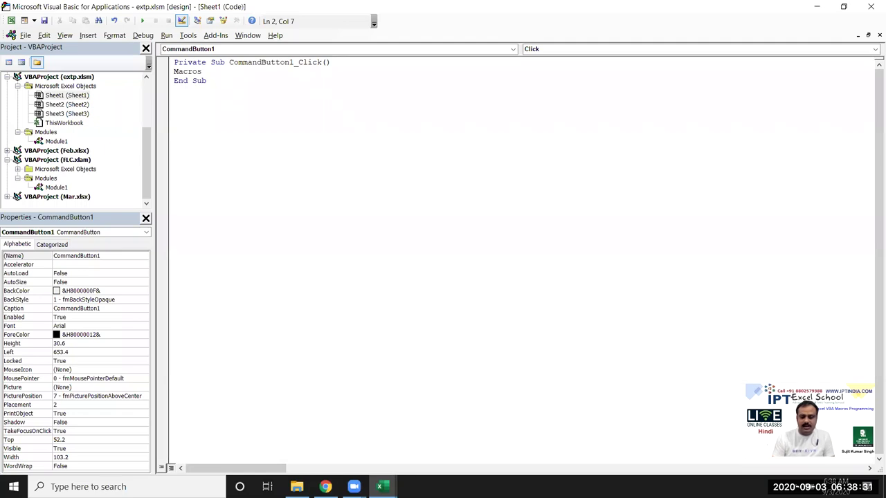
{"action": "type", "text": "1"}
{"action": "key", "text": "Return"}
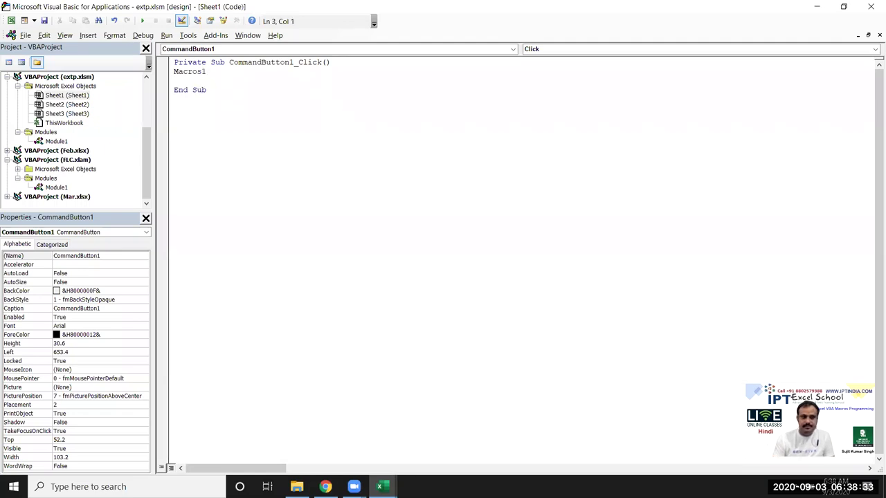
Replace Macros1 with Macro2 in CommandButton1_Click, checking the name in Module1
{"action": "left_click", "coordinate": [56, 141]}
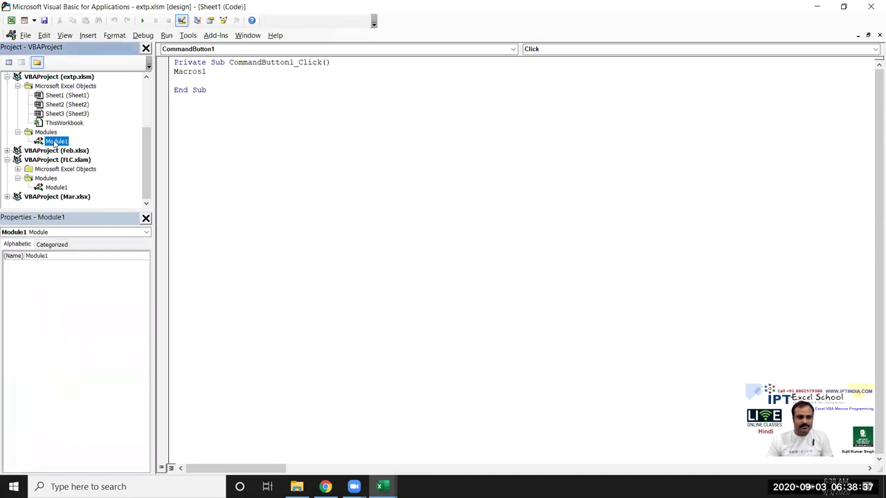
{"action": "double_click", "coordinate": [55, 141]}
{"action": "double_click", "coordinate": [206, 62]}
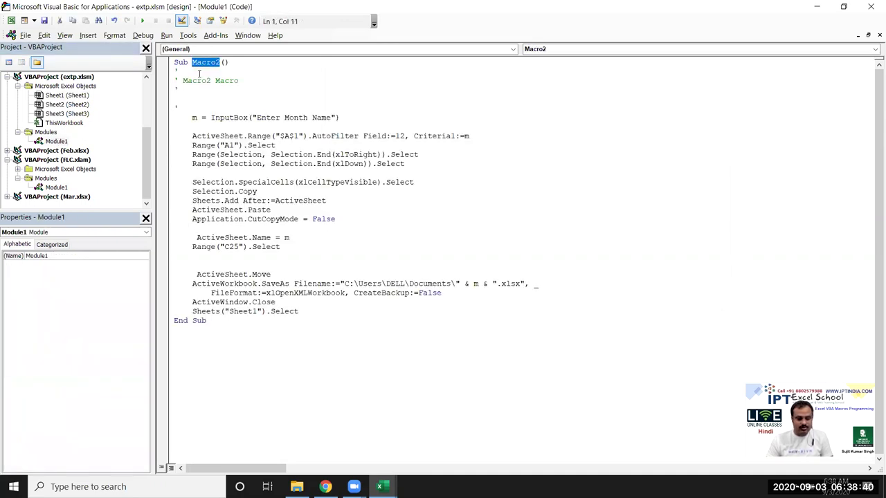
{"action": "double_click", "coordinate": [67, 95]}
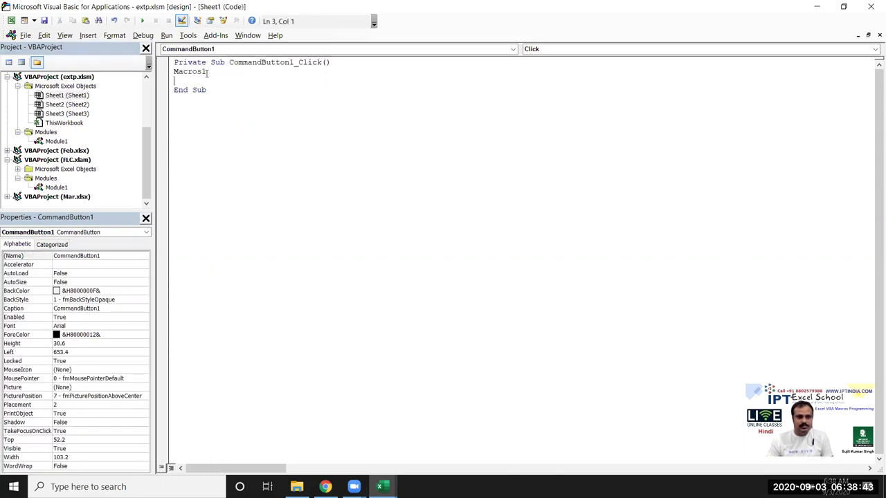
{"action": "left_click_drag", "start_coordinate": [208, 71], "coordinate": [163, 70]}
{"action": "type", "text": "Macro2"}
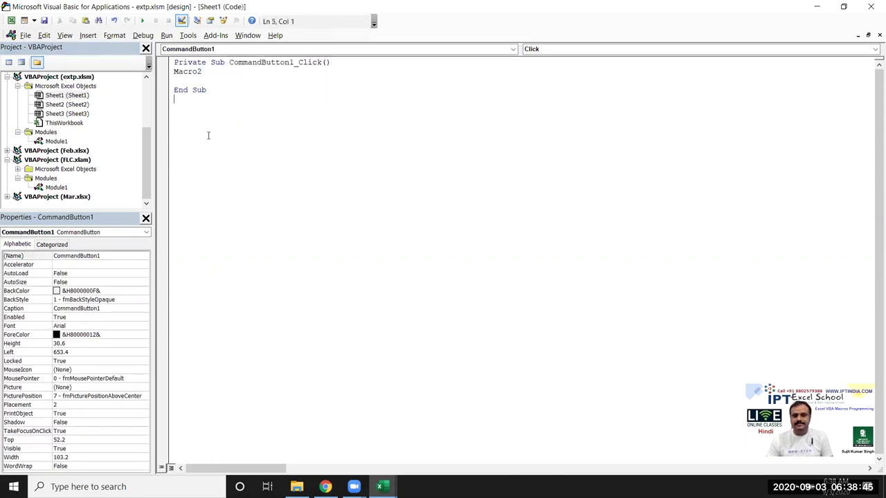
{"action": "left_click", "coordinate": [872, 7]}
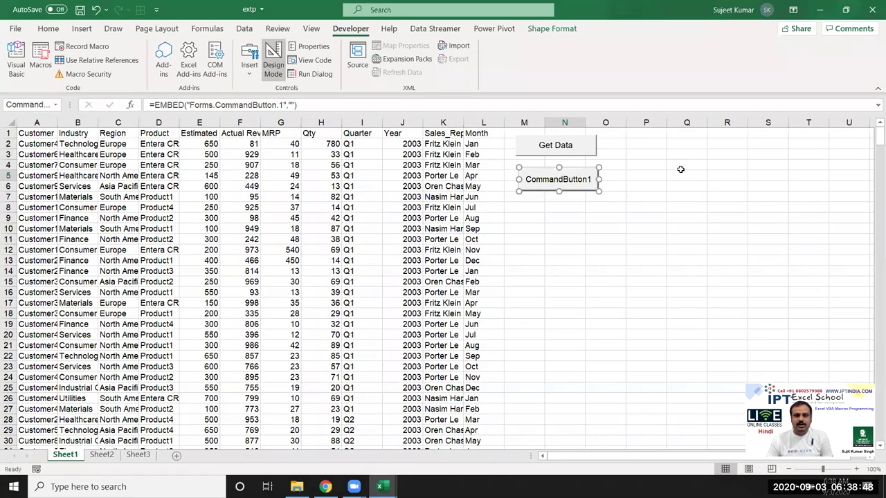
Change the ActiveX button's caption to 'Get Data'
{"action": "right_click", "coordinate": [570, 186]}
{"action": "mouse_move", "coordinate": [651, 284]}
{"action": "left_click", "coordinate": [699, 287]}
{"action": "key", "text": "ctrl+a"}
{"action": "type", "text": "C"}
{"action": "key", "text": "BackSpace"}
{"action": "type", "text": "Get "}
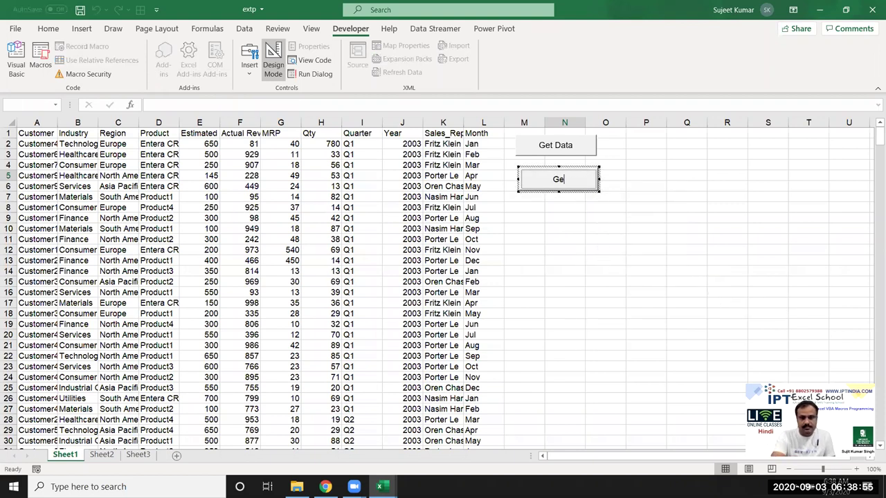
{"action": "type", "text": "Data"}
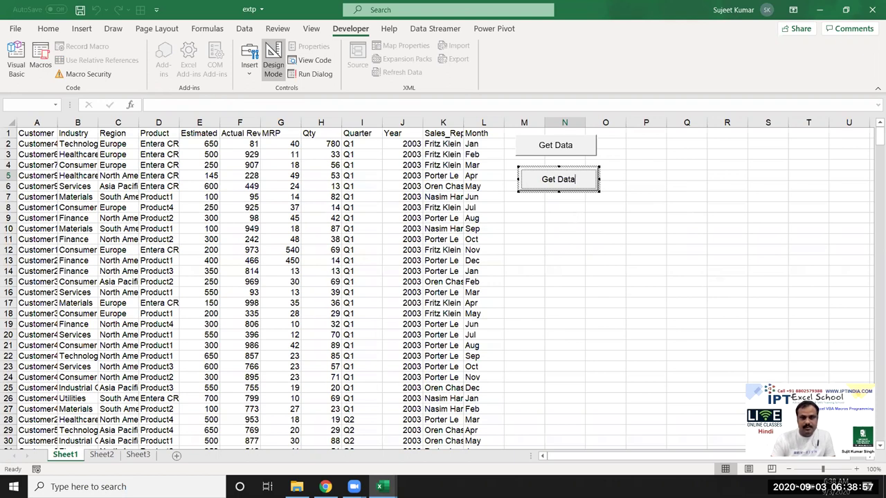
{"action": "left_click", "coordinate": [683, 280]}
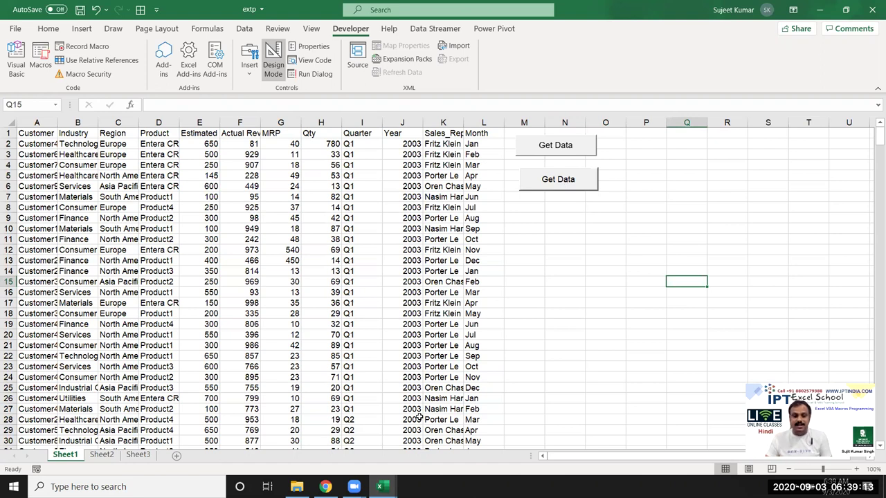
Check the button's Macro2 click code, then turn off Design Mode
{"action": "double_click", "coordinate": [581, 182]}
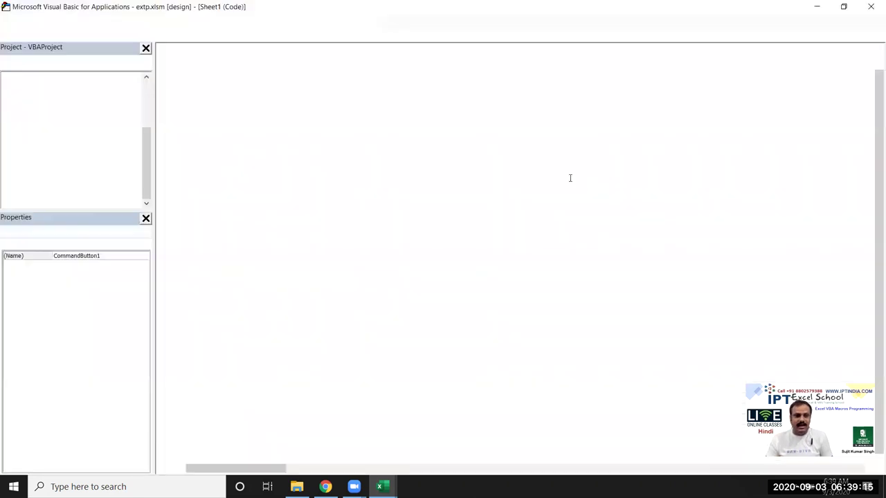
{"action": "key", "text": "Return"}
{"action": "key", "text": "Return"}
{"action": "key", "text": "Down"}
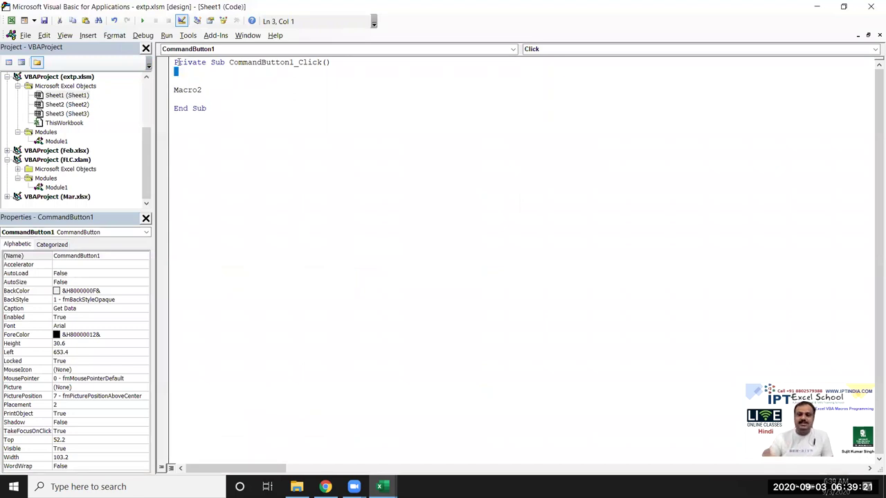
{"action": "left_click", "coordinate": [872, 9]}
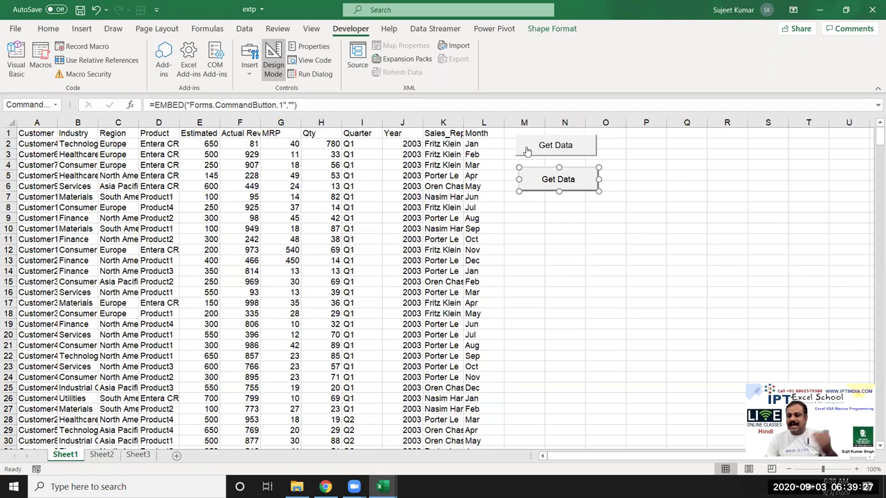
{"action": "left_click", "coordinate": [534, 204]}
{"action": "left_click", "coordinate": [273, 64]}
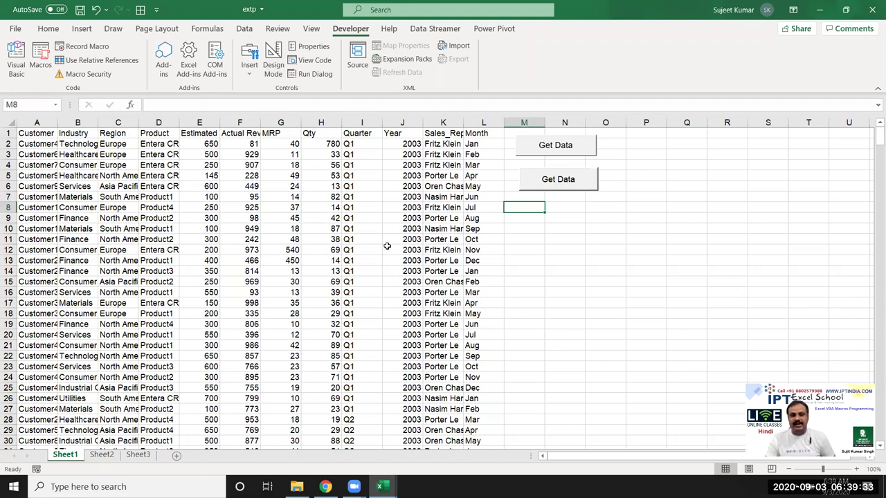
Draw a green-styled rectangle below the buttons and type 'GET Data' in it
{"action": "left_click", "coordinate": [84, 33]}
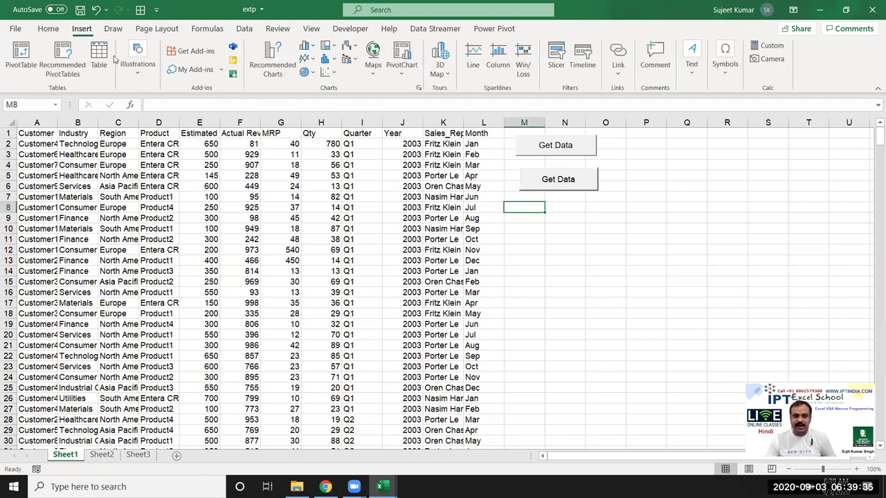
{"action": "left_click", "coordinate": [141, 80]}
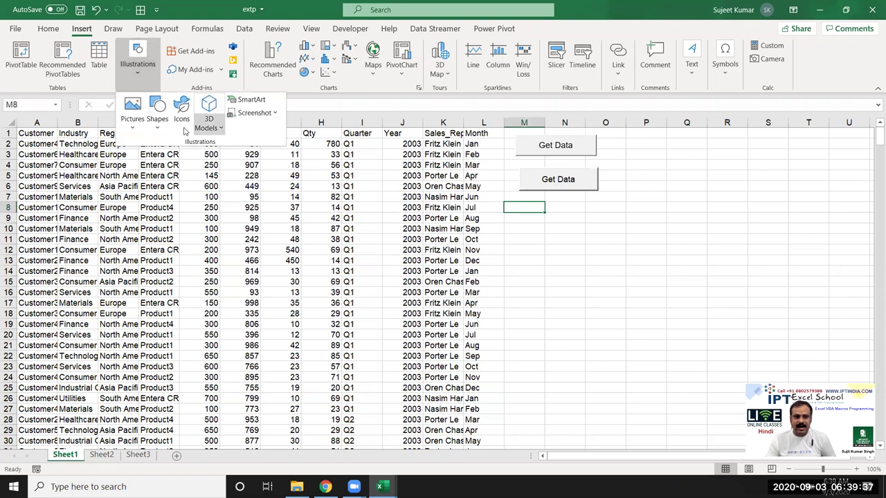
{"action": "left_click", "coordinate": [158, 119]}
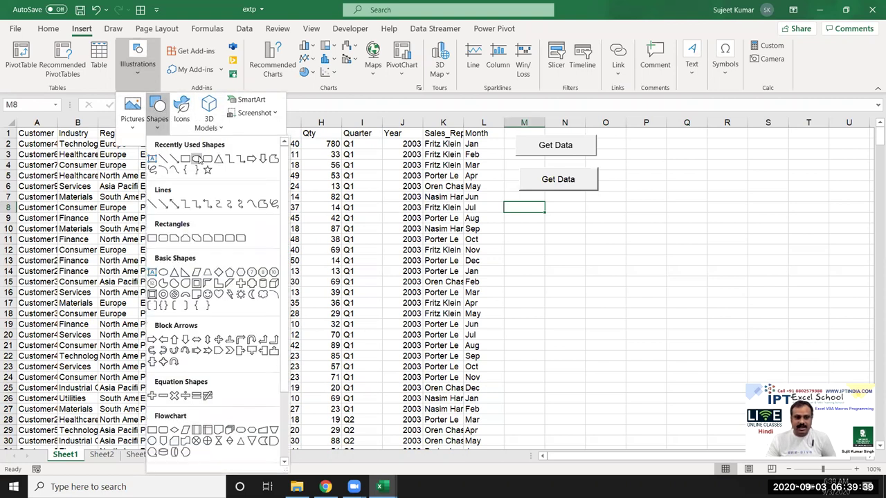
{"action": "left_click", "coordinate": [207, 159]}
{"action": "left_click_drag", "start_coordinate": [528, 204], "coordinate": [611, 233]}
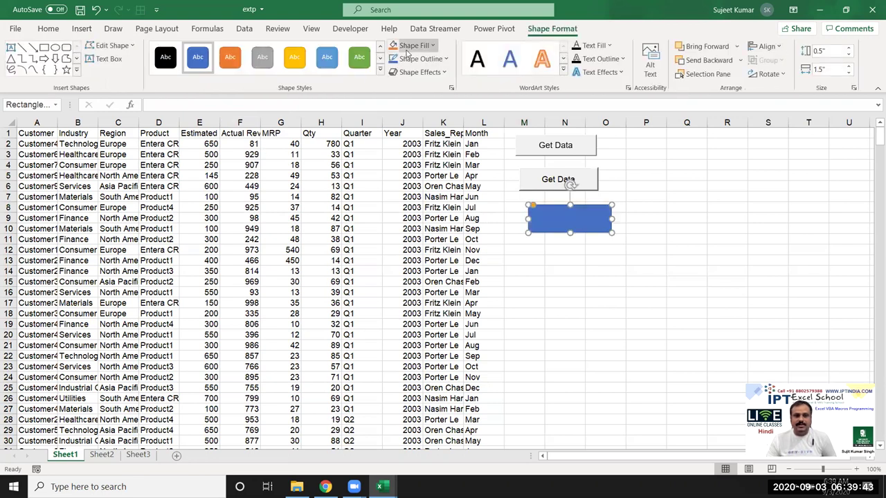
{"action": "left_click", "coordinate": [359, 57]}
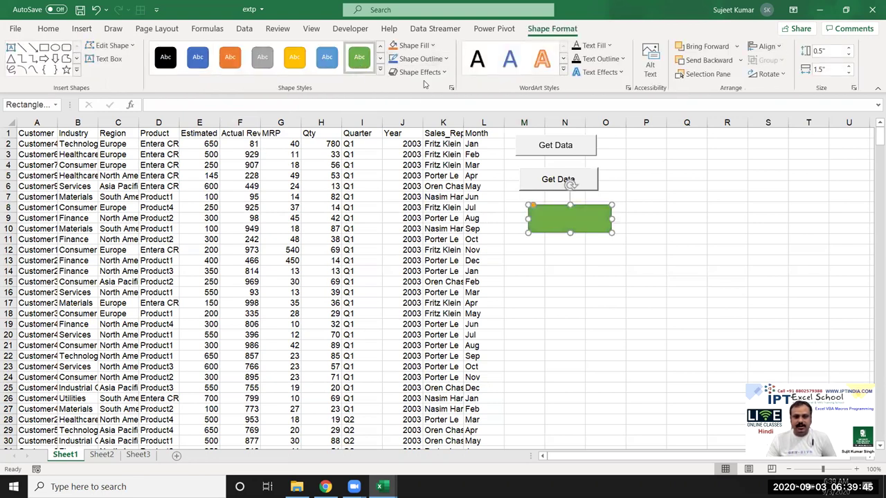
{"action": "type", "text": "GET Data"}
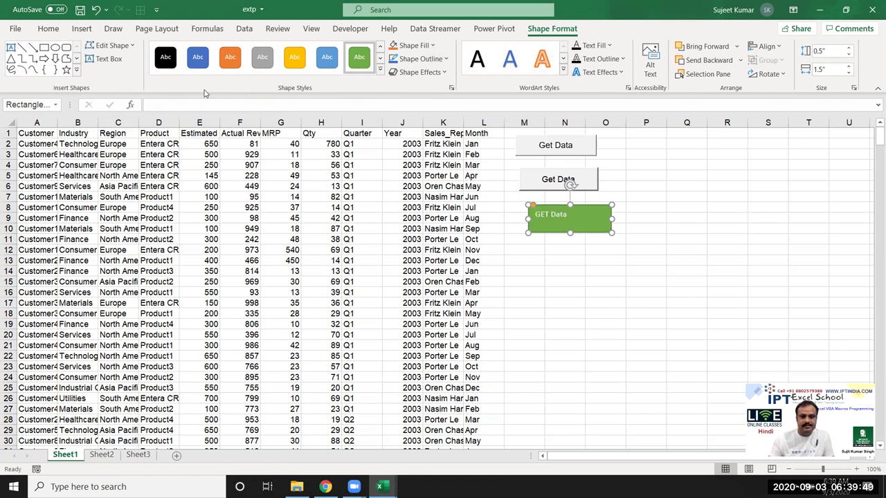
Centre the GET Data text horizontally and vertically and enlarge its font to 18 pt
{"action": "left_click", "coordinate": [50, 30]}
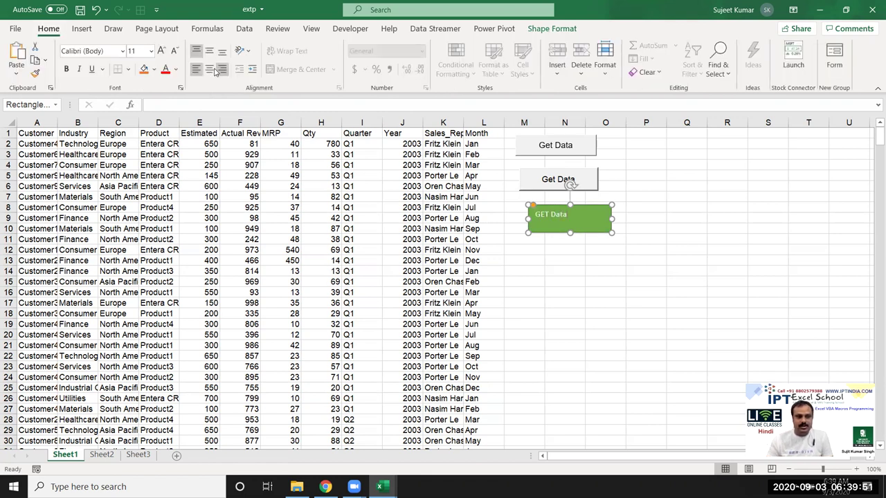
{"action": "left_click", "coordinate": [209, 69]}
{"action": "left_click", "coordinate": [209, 51]}
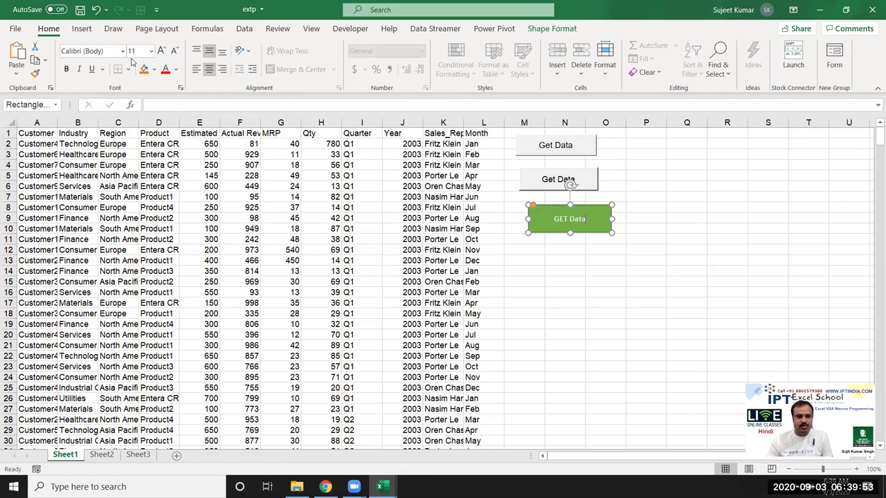
{"action": "left_click", "coordinate": [161, 51]}
{"action": "left_click", "coordinate": [160, 51]}
{"action": "left_click", "coordinate": [161, 50]}
{"action": "left_click", "coordinate": [160, 51]}
{"action": "left_click", "coordinate": [160, 51]}
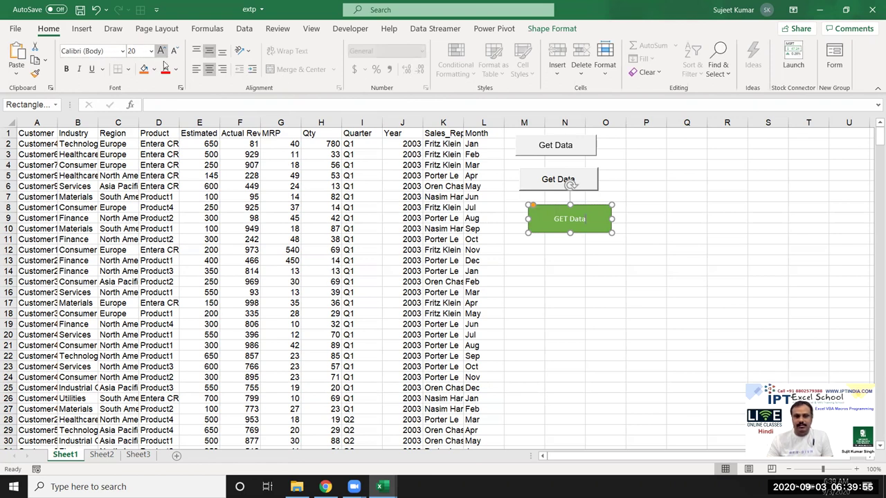
{"action": "left_click", "coordinate": [506, 281]}
{"action": "left_click", "coordinate": [548, 234]}
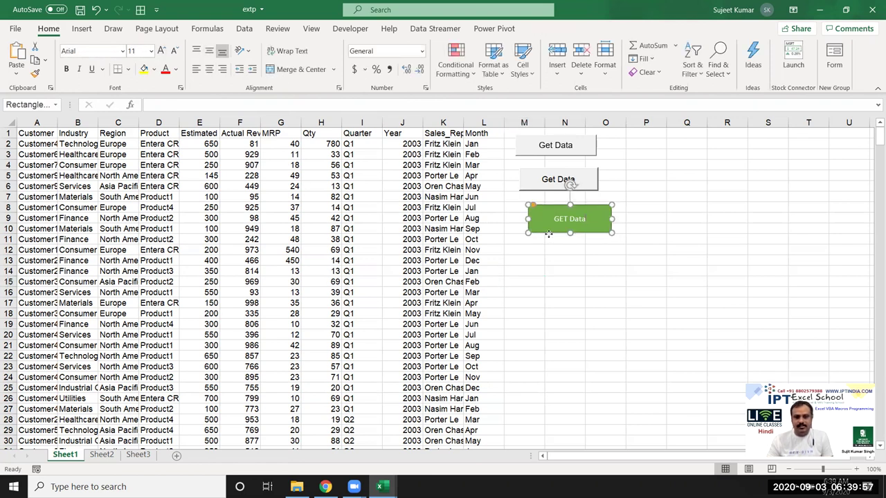
{"action": "left_click", "coordinate": [161, 50]}
{"action": "left_click", "coordinate": [160, 50]}
{"action": "left_click", "coordinate": [160, 50]}
{"action": "left_click", "coordinate": [160, 50]}
{"action": "left_click", "coordinate": [633, 322]}
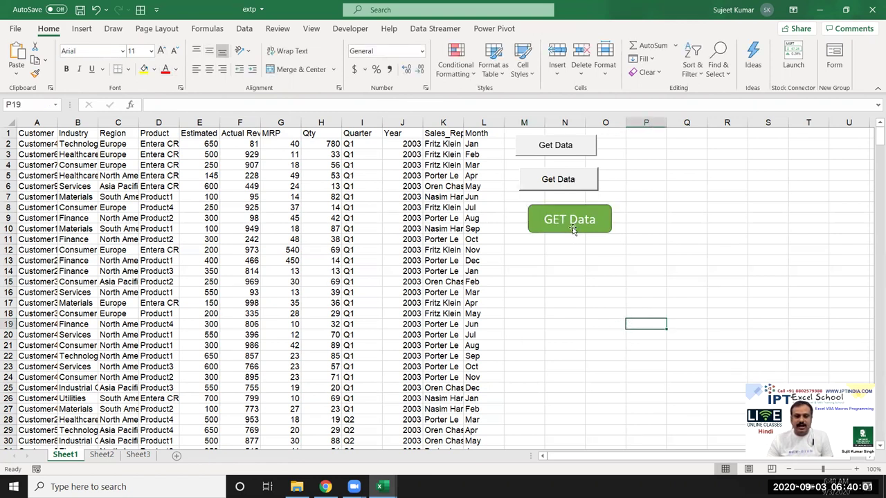
Assign Macro2 to the green GET Data shape
{"action": "left_click", "coordinate": [558, 223]}
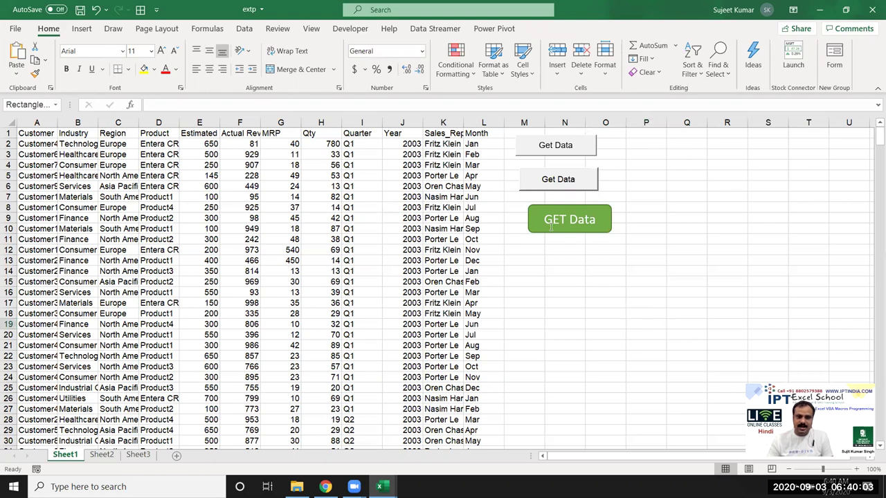
{"action": "right_click", "coordinate": [552, 227]}
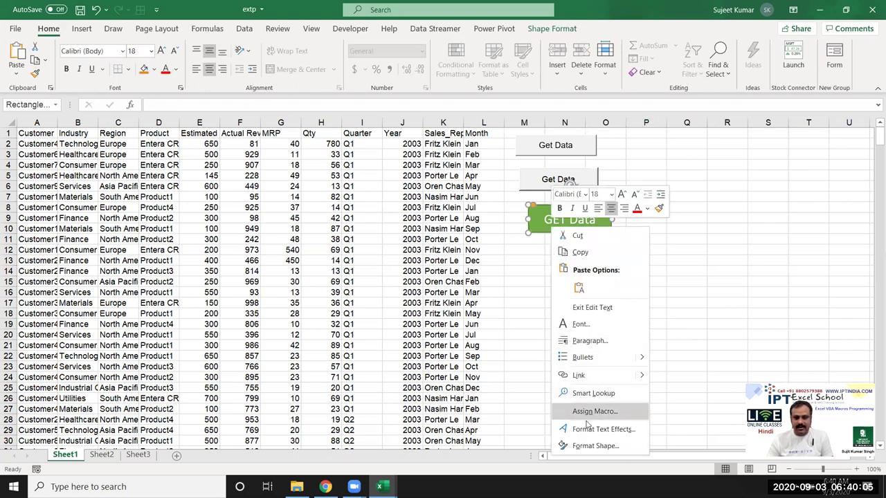
{"action": "left_click", "coordinate": [585, 412]}
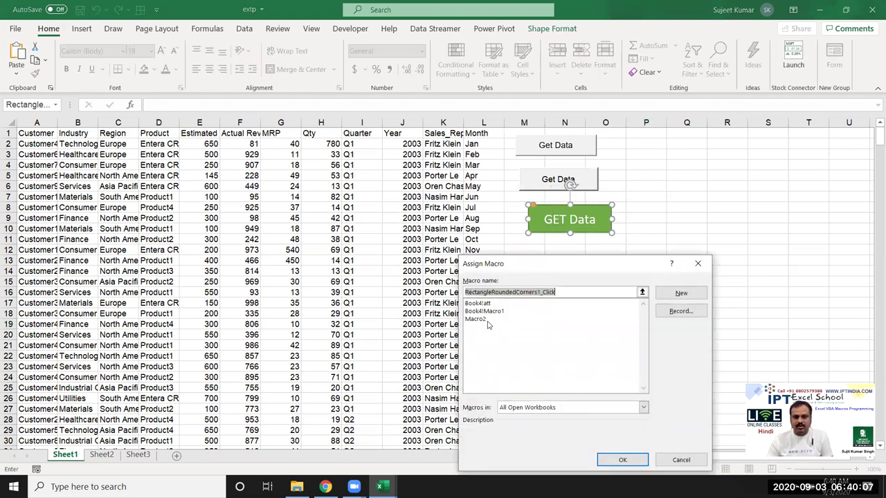
{"action": "left_click", "coordinate": [484, 319]}
{"action": "left_click", "coordinate": [620, 462]}
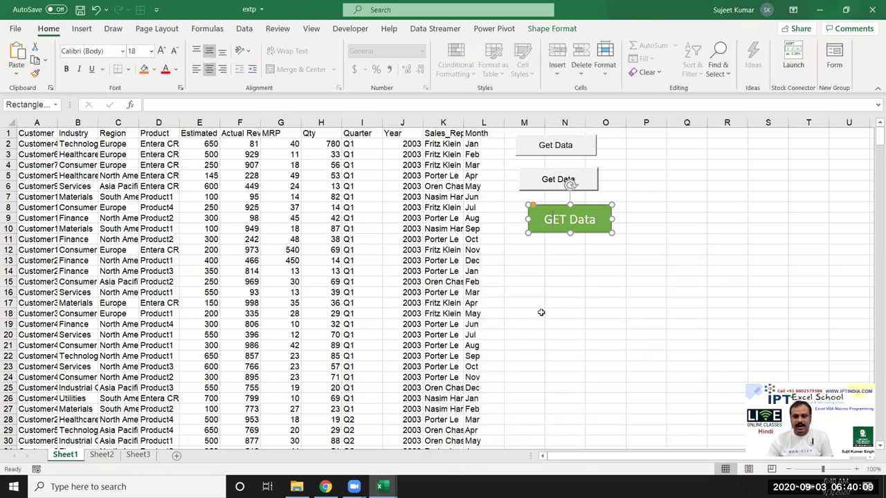
{"action": "left_click", "coordinate": [538, 281]}
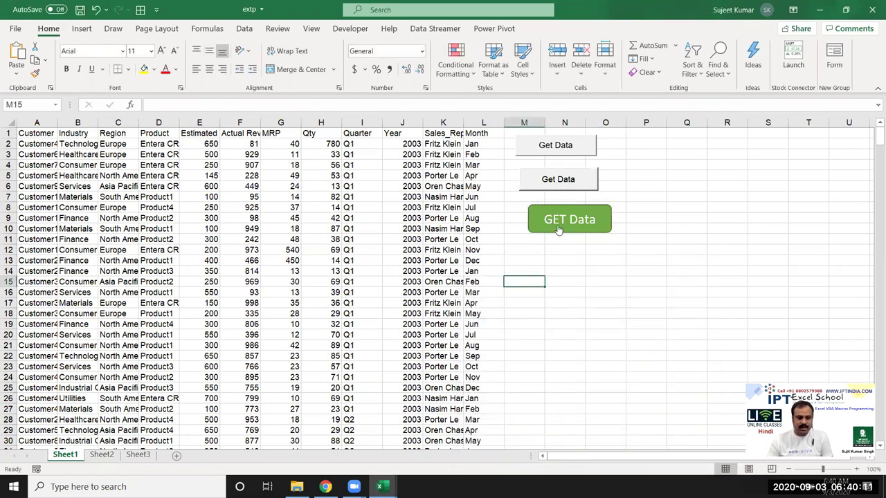
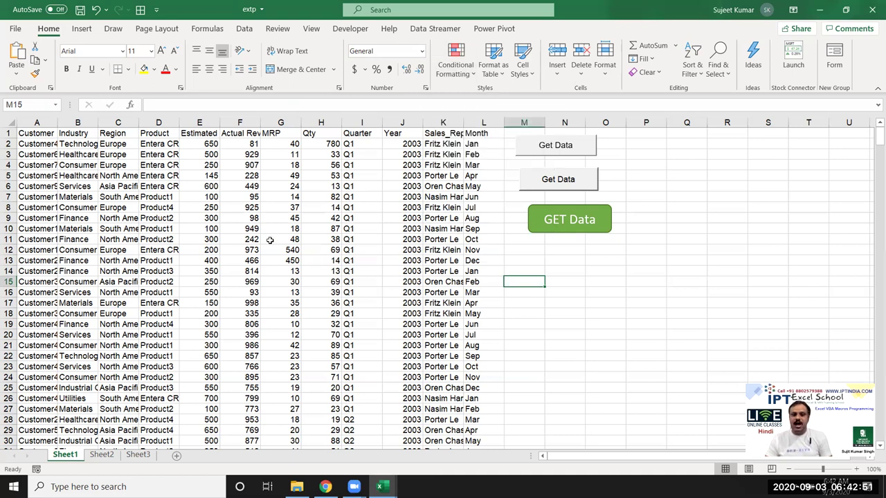
{"action": "left_click", "coordinate": [240, 216]}
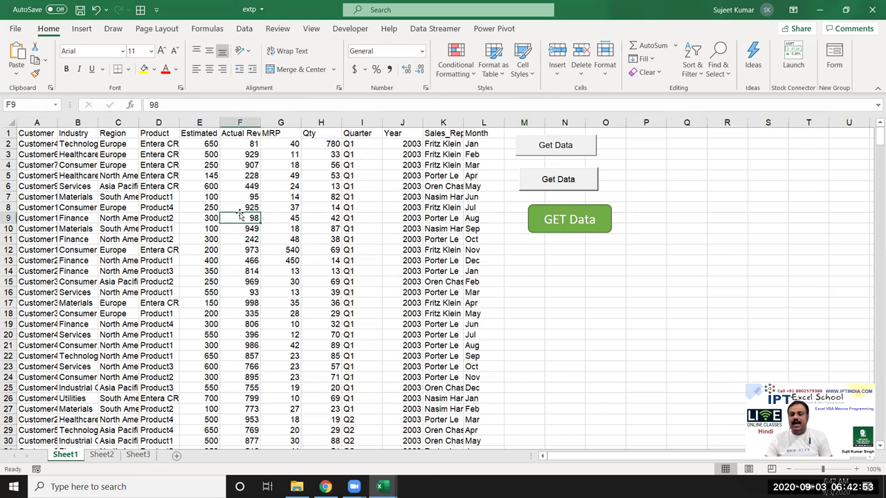